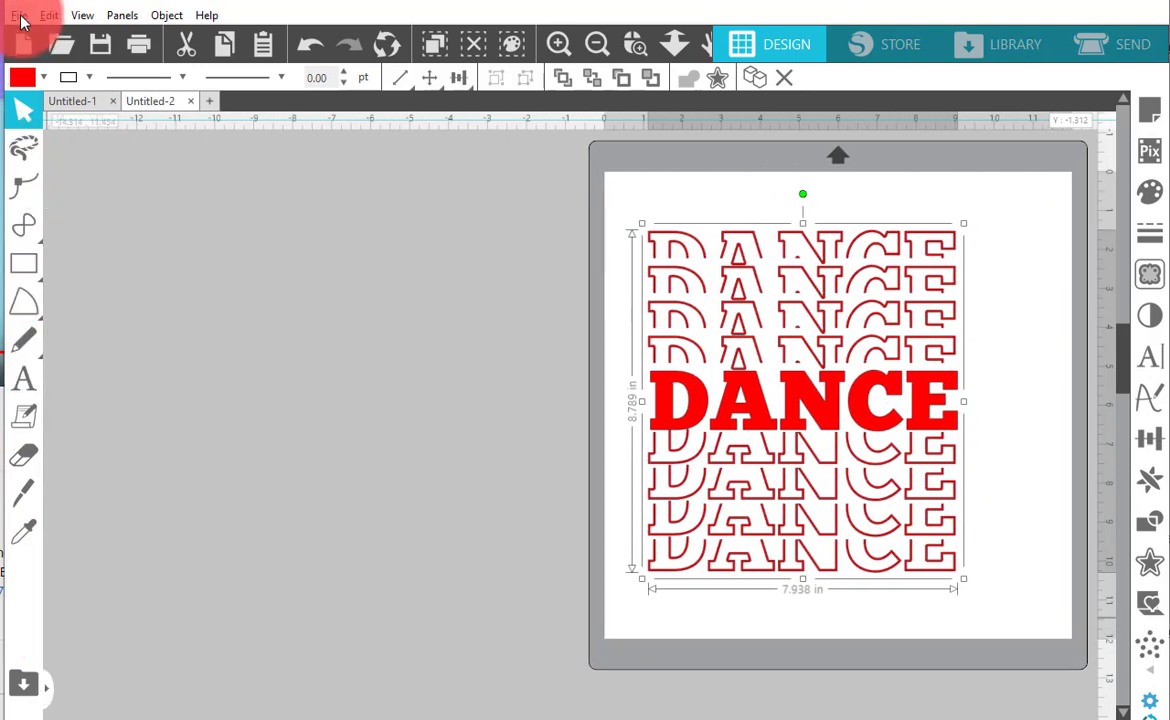
# - Merge the STEELERS file from Downloads into the document and move the design into the empty workspace beside the mat
pyautogui.click(19, 15)
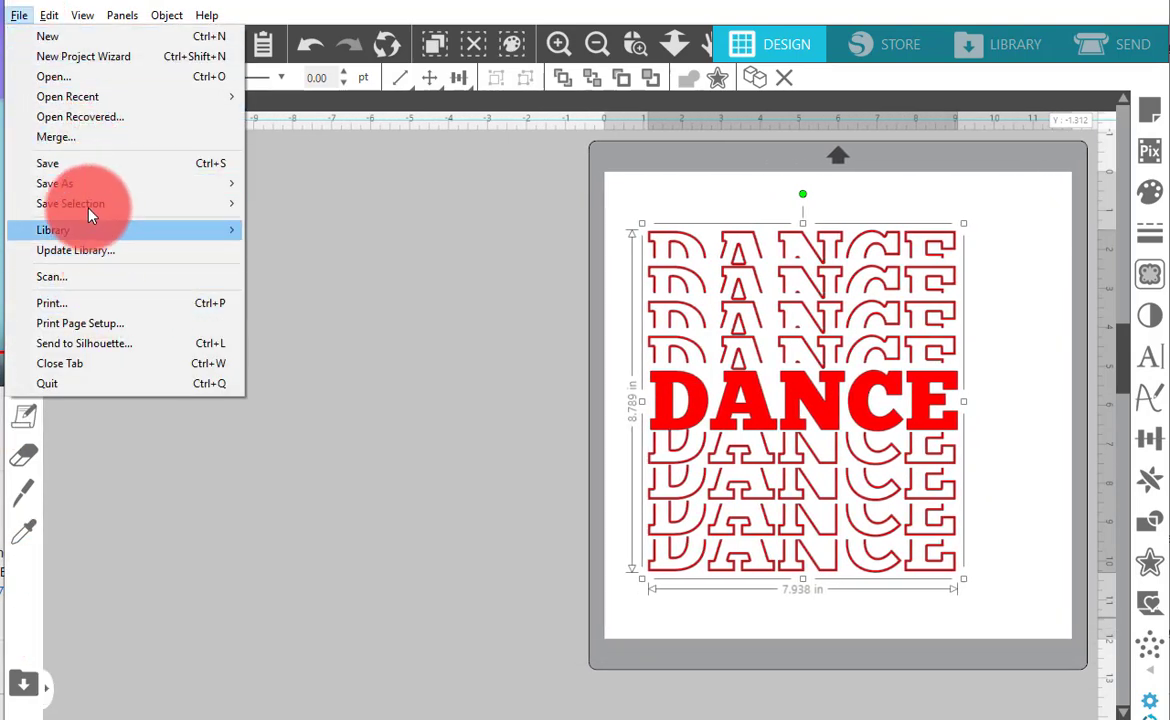
pyautogui.click(80, 136)
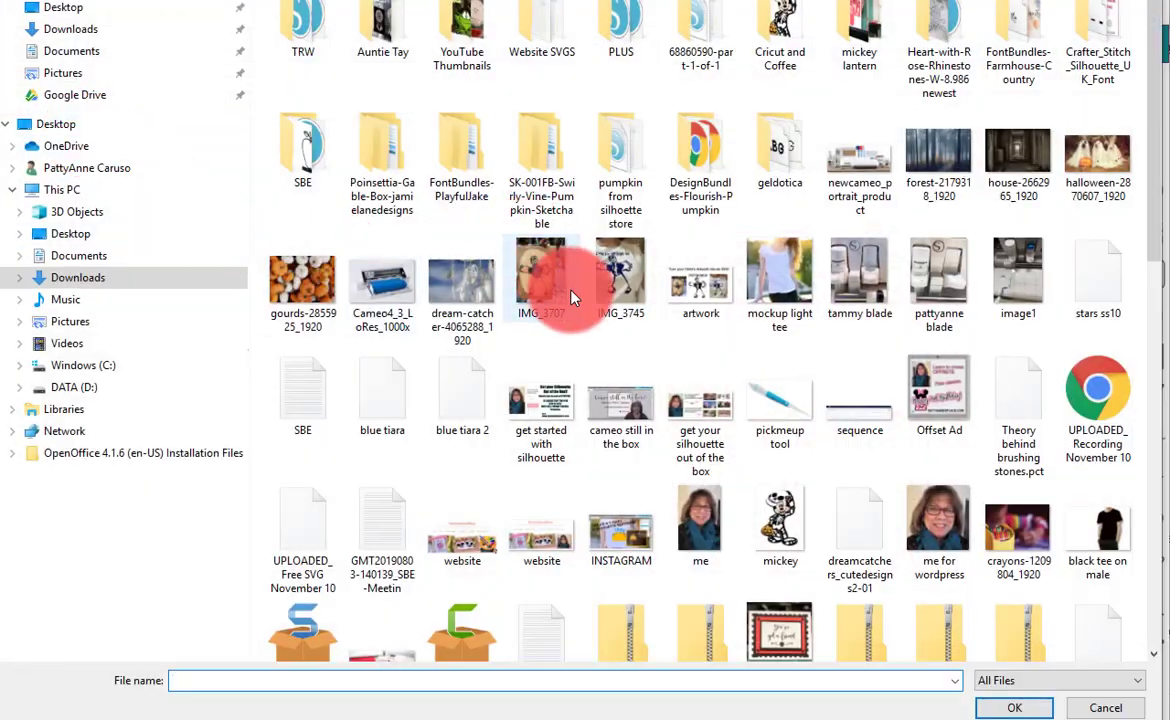
pyautogui.scroll(-10, 560, 280)
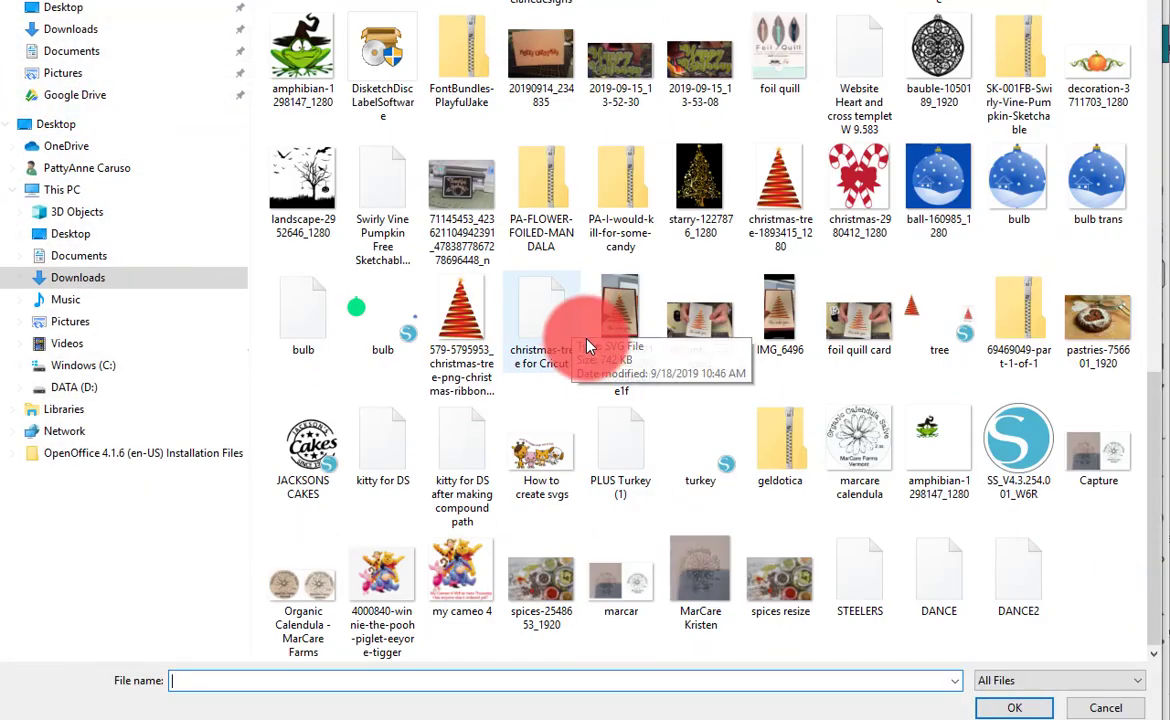
pyautogui.click(850, 572)
pyautogui.click(1005, 708)
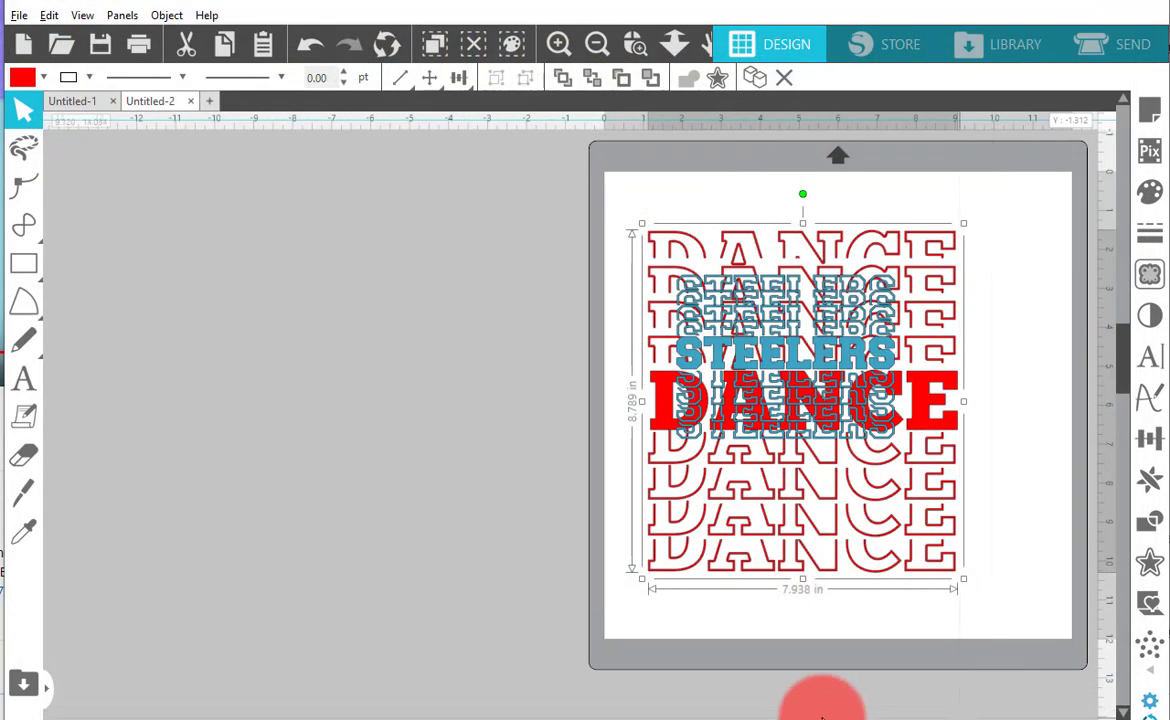
pyautogui.moveTo(870, 386); pyautogui.dragTo(413, 313)
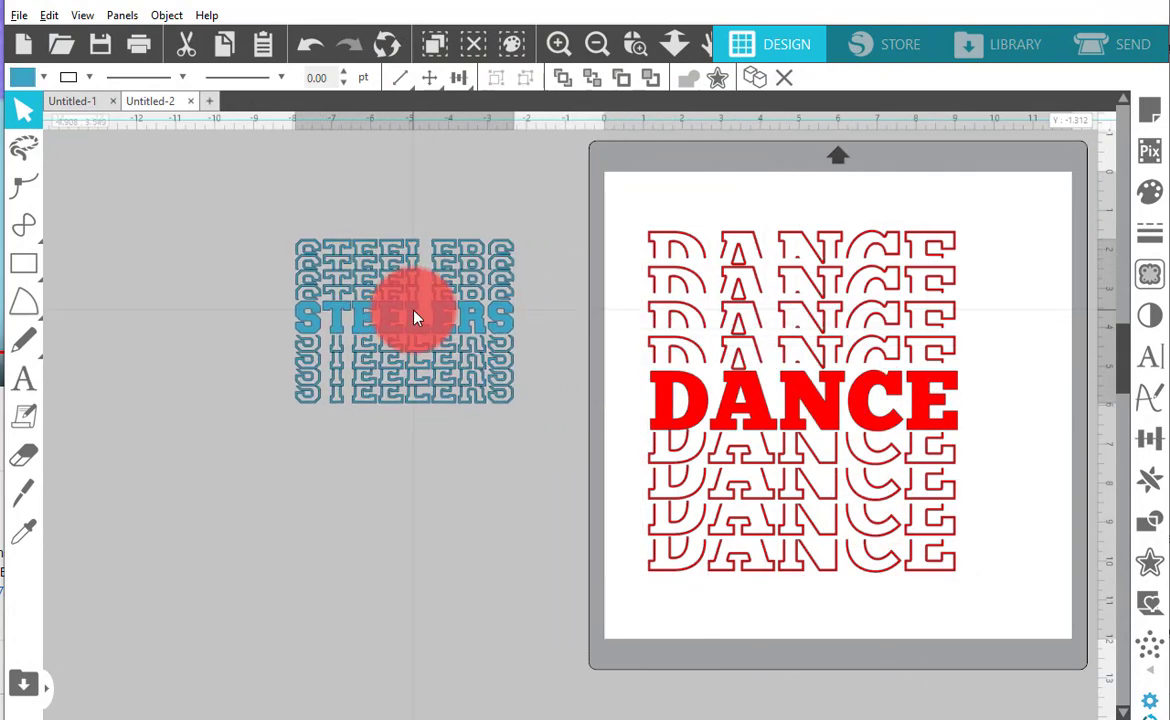
# - Fill the STEELERS design with yellow
pyautogui.click(240, 220)
pyautogui.click(25, 85)
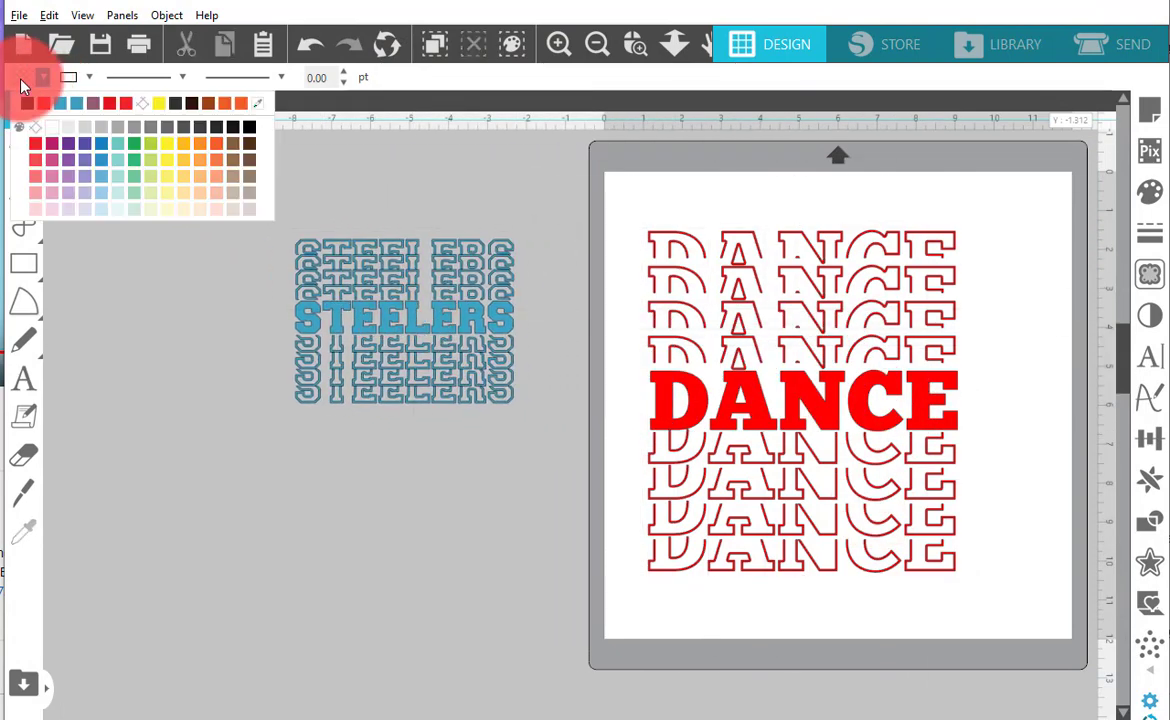
pyautogui.click(376, 280)
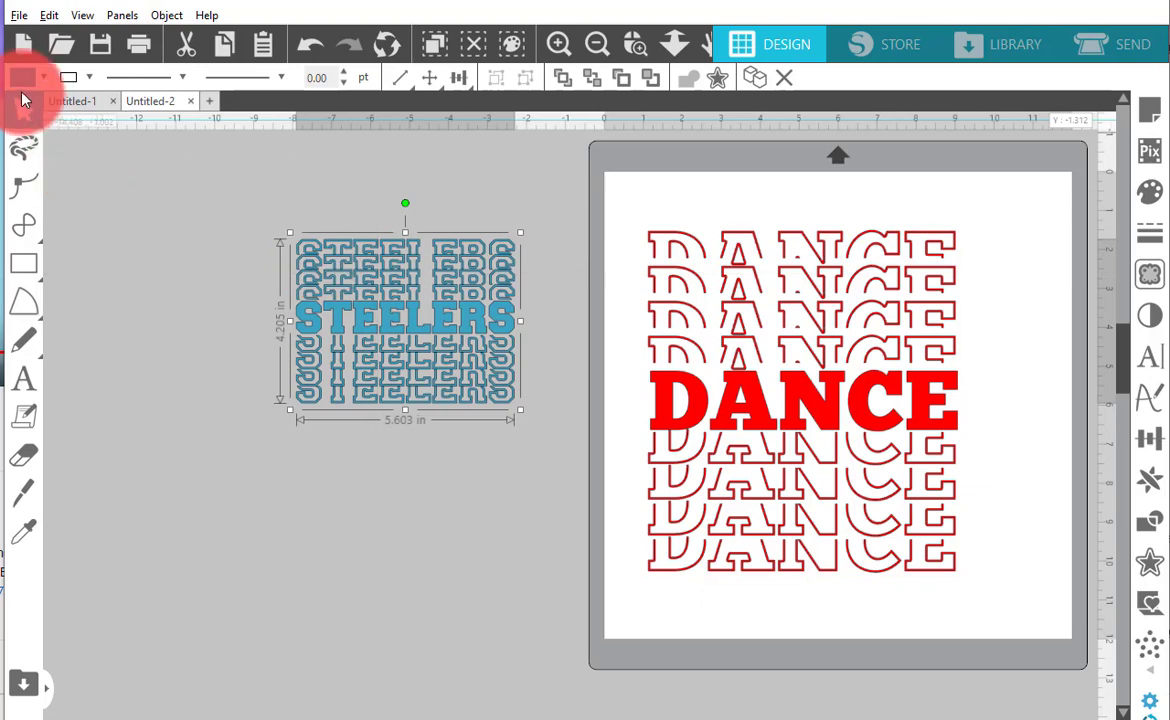
pyautogui.click(27, 78)
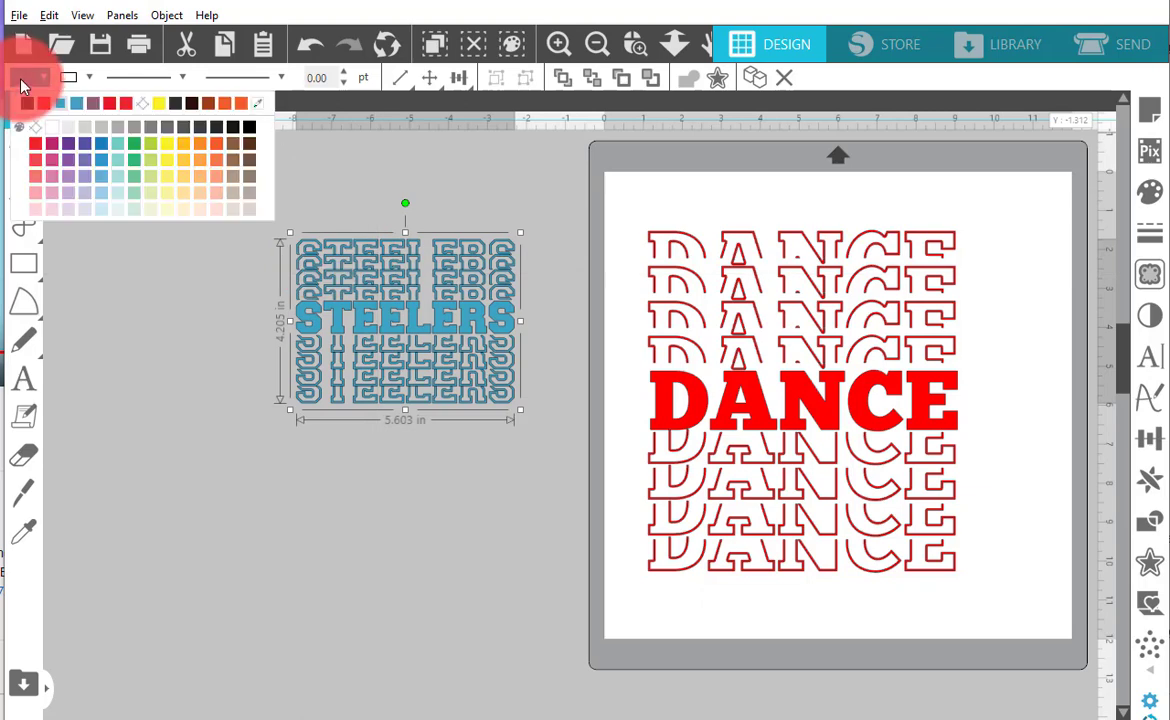
pyautogui.click(167, 145)
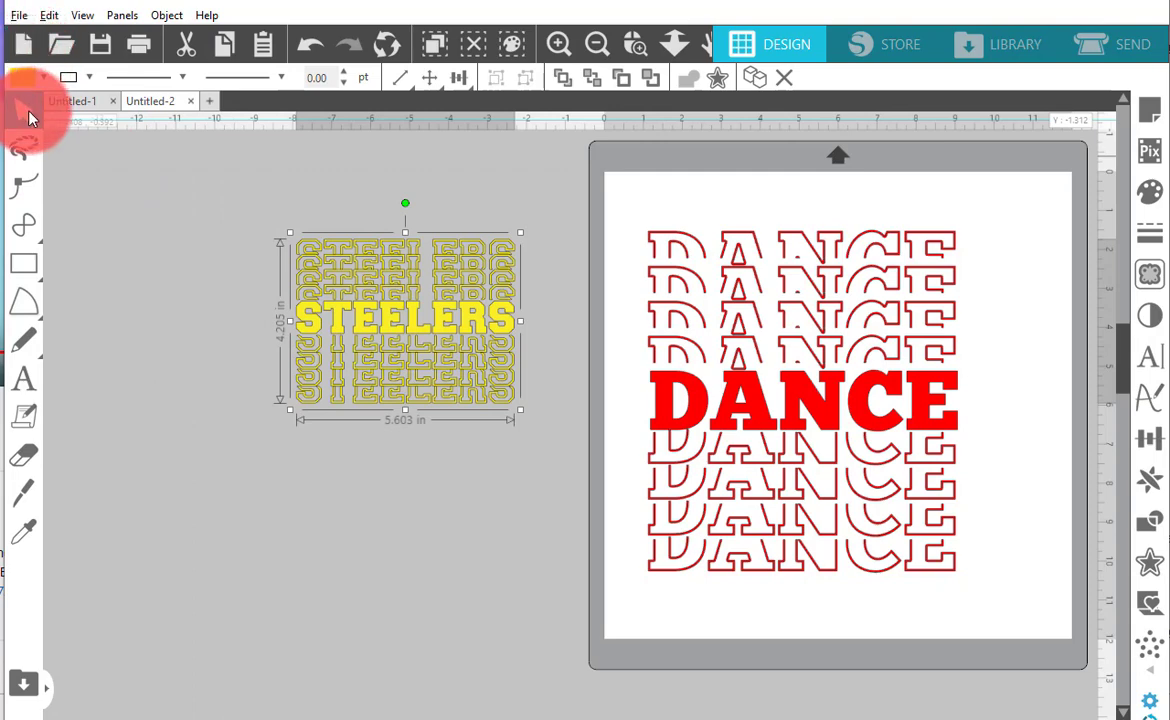
# - Draw a rectangle about 8.09 by 6.36 in over the STEELERS design and fill it with black
pyautogui.moveTo(26, 276)
pyautogui.click(62, 263)
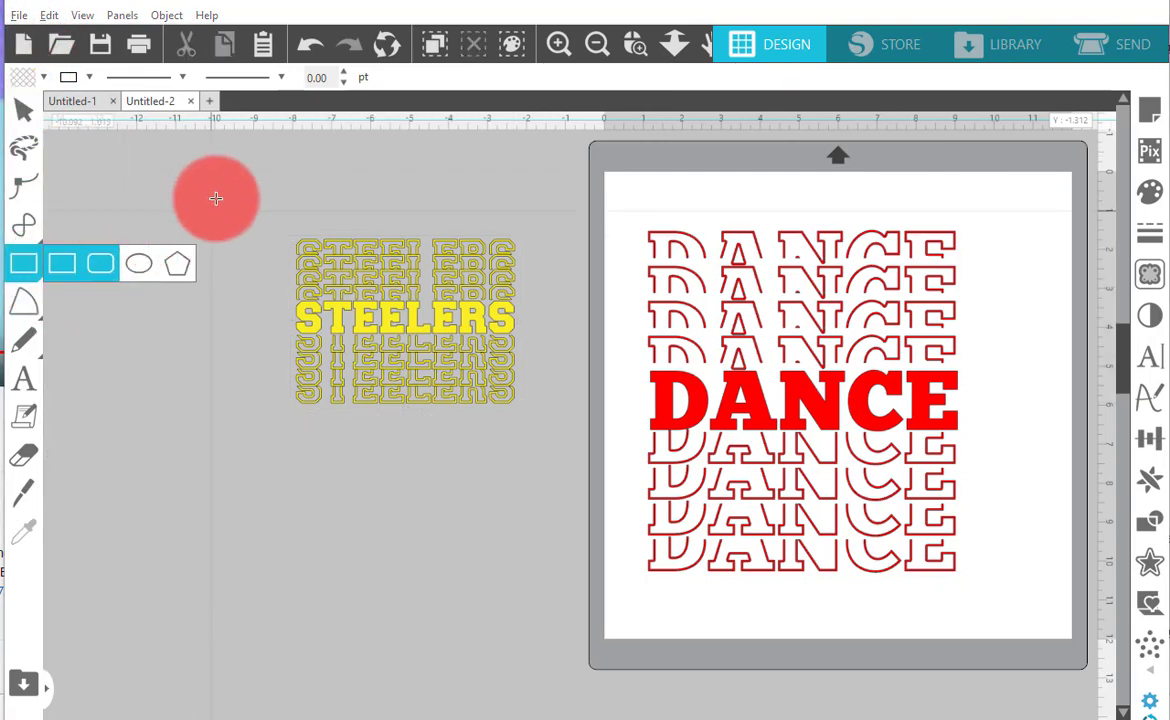
pyautogui.moveTo(245, 191); pyautogui.dragTo(558, 437)
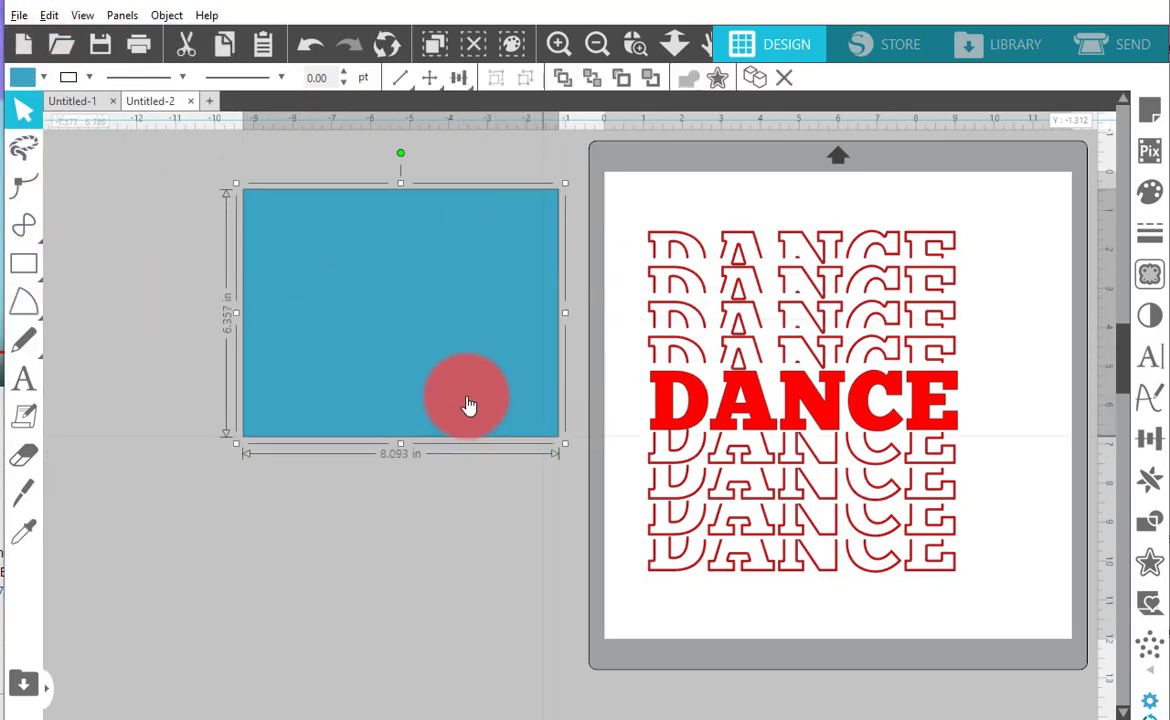
pyautogui.click(19, 82)
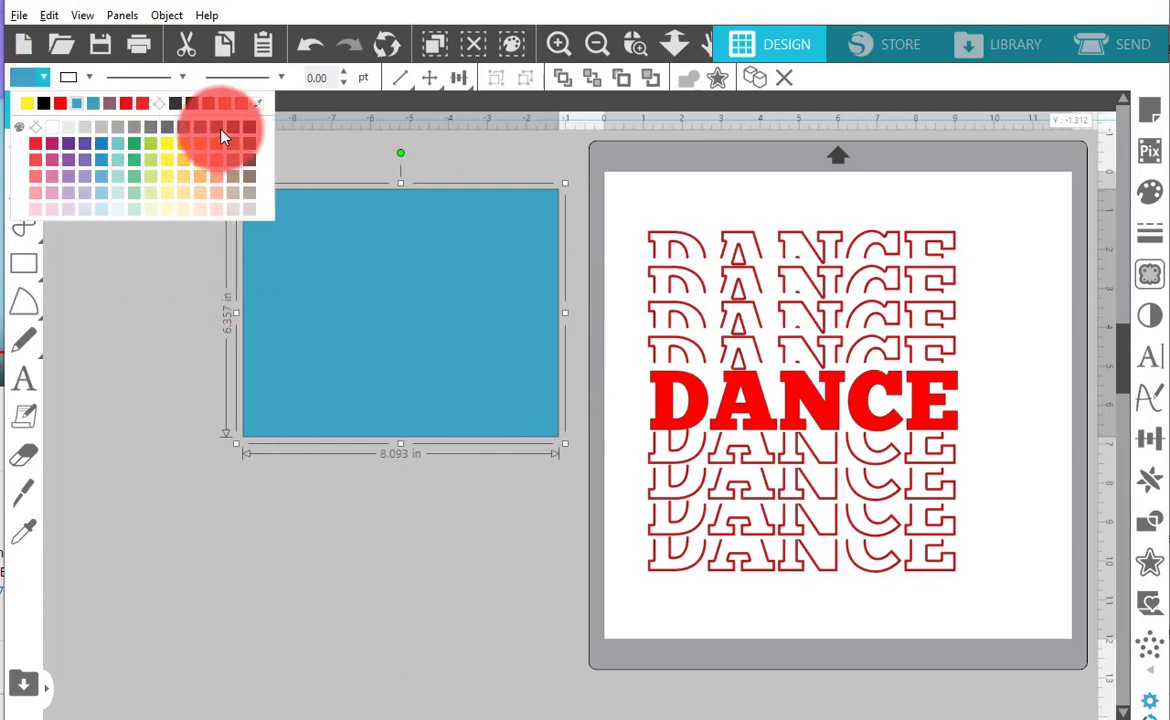
pyautogui.click(249, 126)
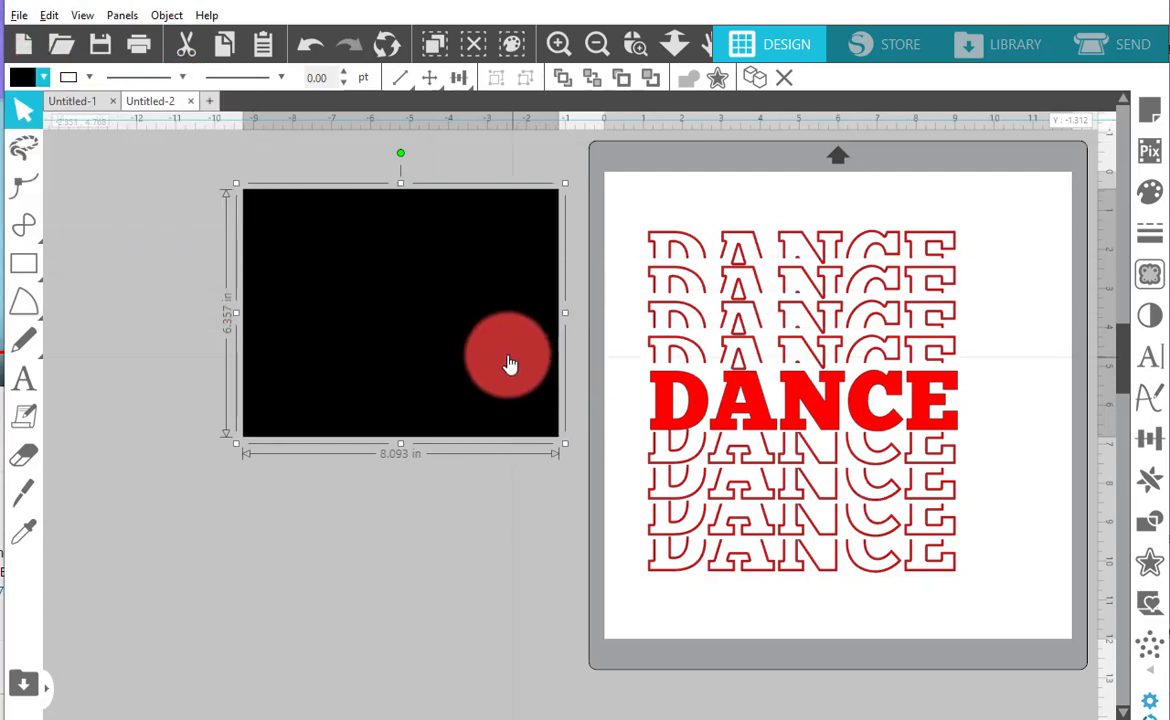
# - Send the black rectangle behind the STEELERS design and shift it slightly to centre it on the lettering
pyautogui.rightClick(462, 334)
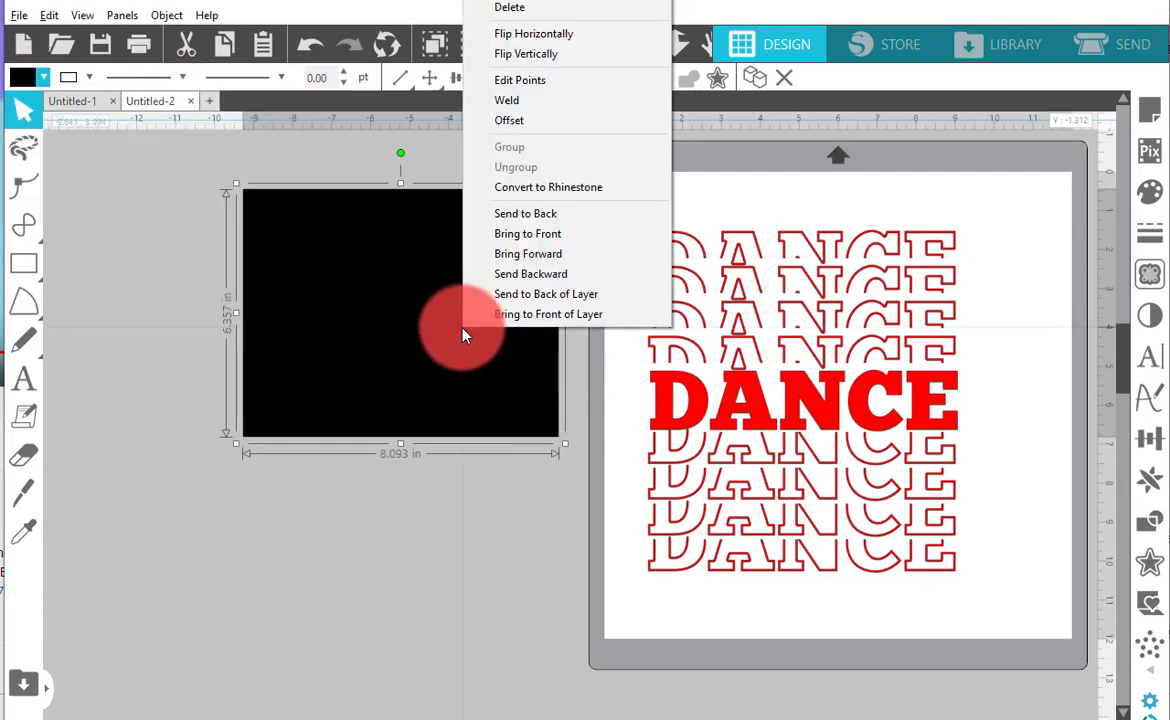
pyautogui.click(525, 213)
pyautogui.click(535, 480)
pyautogui.moveTo(530, 426); pyautogui.dragTo(531, 435)
# - Delete the STEELERS design together with its black rectangle
pyautogui.moveTo(235, 188); pyautogui.dragTo(501, 436)
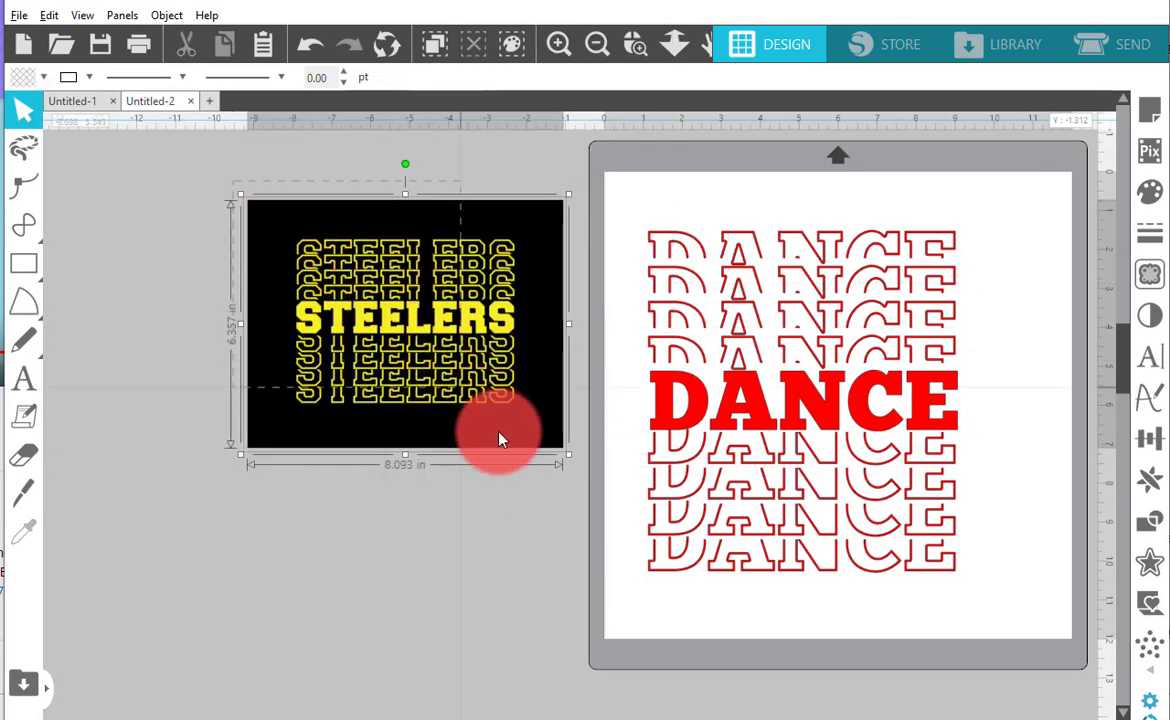
pyautogui.press('Delete')
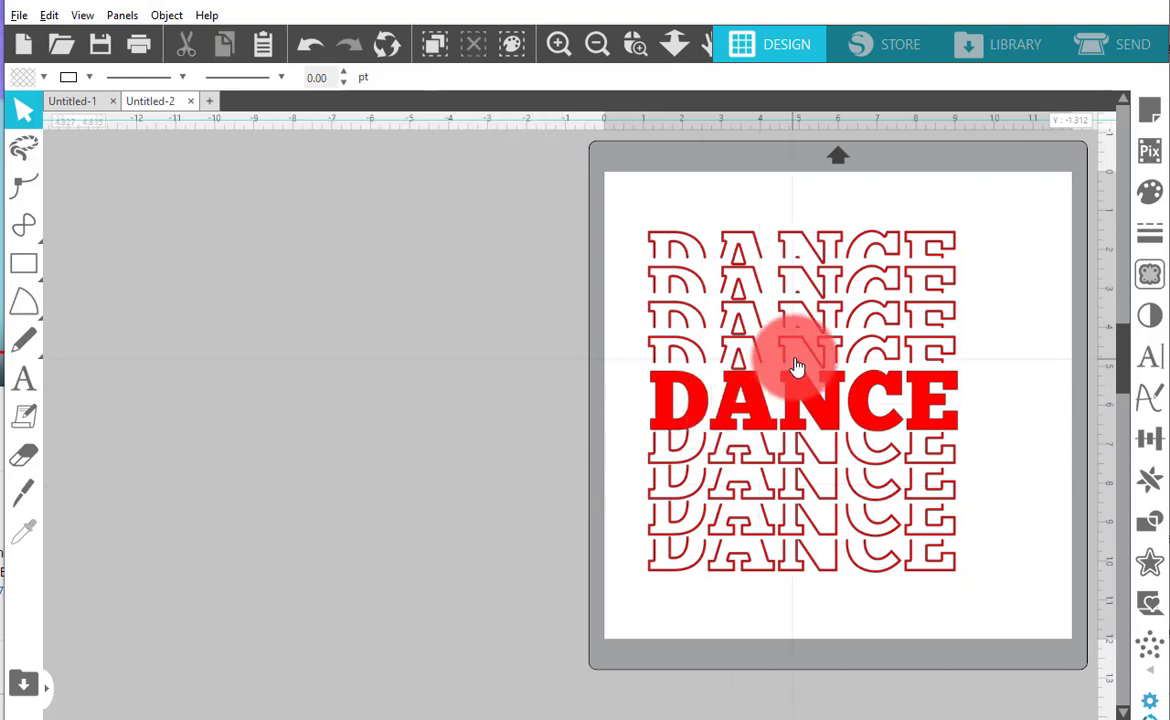
# - Move the DANCE design off the page into the empty workspace to the left of the mat
pyautogui.moveTo(792, 400); pyautogui.dragTo(250, 365)
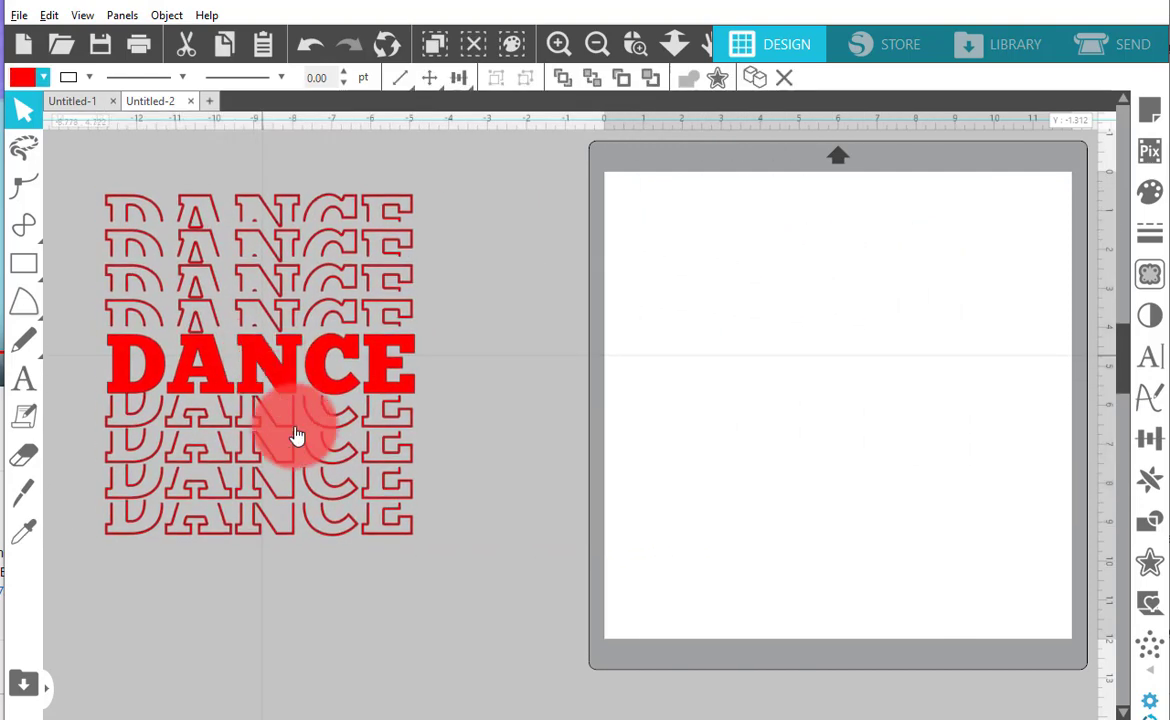
pyautogui.click(320, 707)
pyautogui.moveTo(348, 712)
pyautogui.mouseDown()
pyautogui.moveTo(386, 712)
pyautogui.moveTo(355, 712)
pyautogui.mouseUp()
pyautogui.click(279, 715)
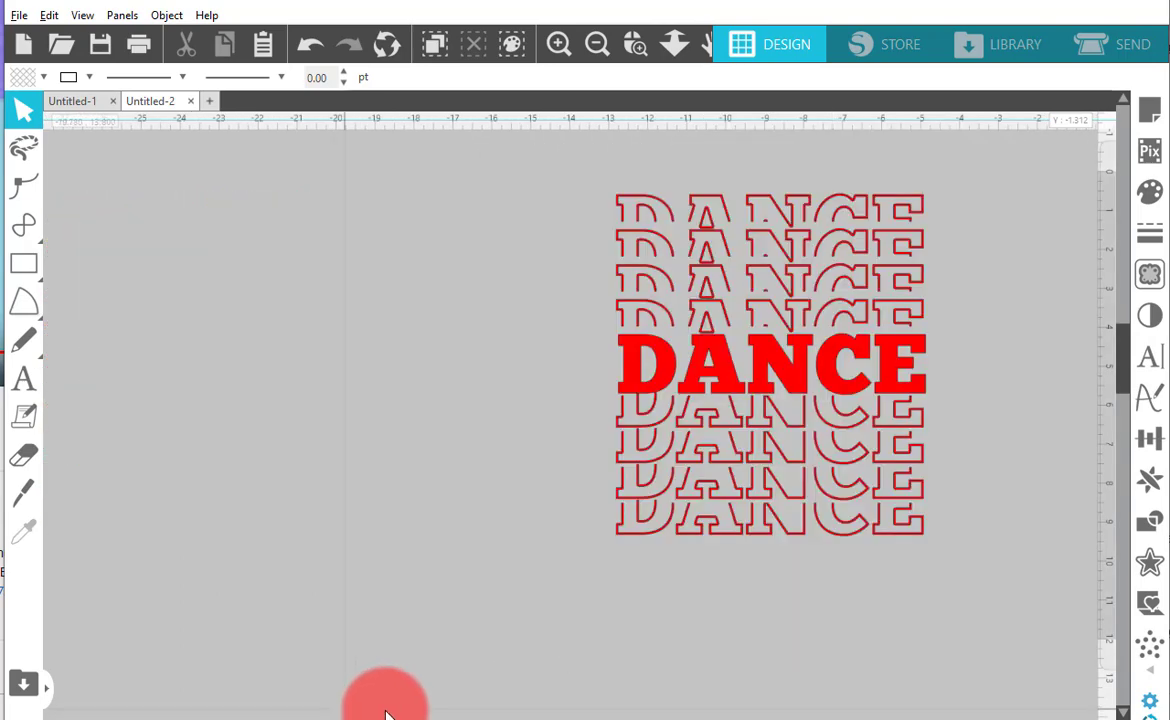
pyautogui.click(279, 716)
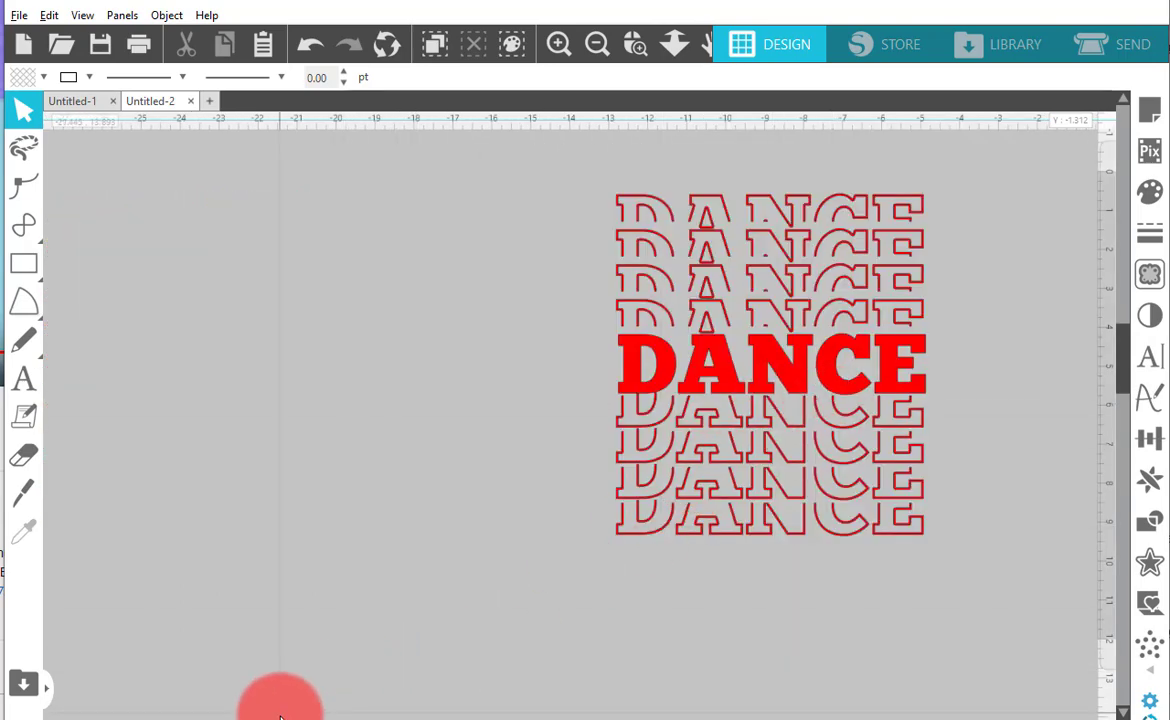
pyautogui.moveTo(285, 712); pyautogui.dragTo(449, 712)
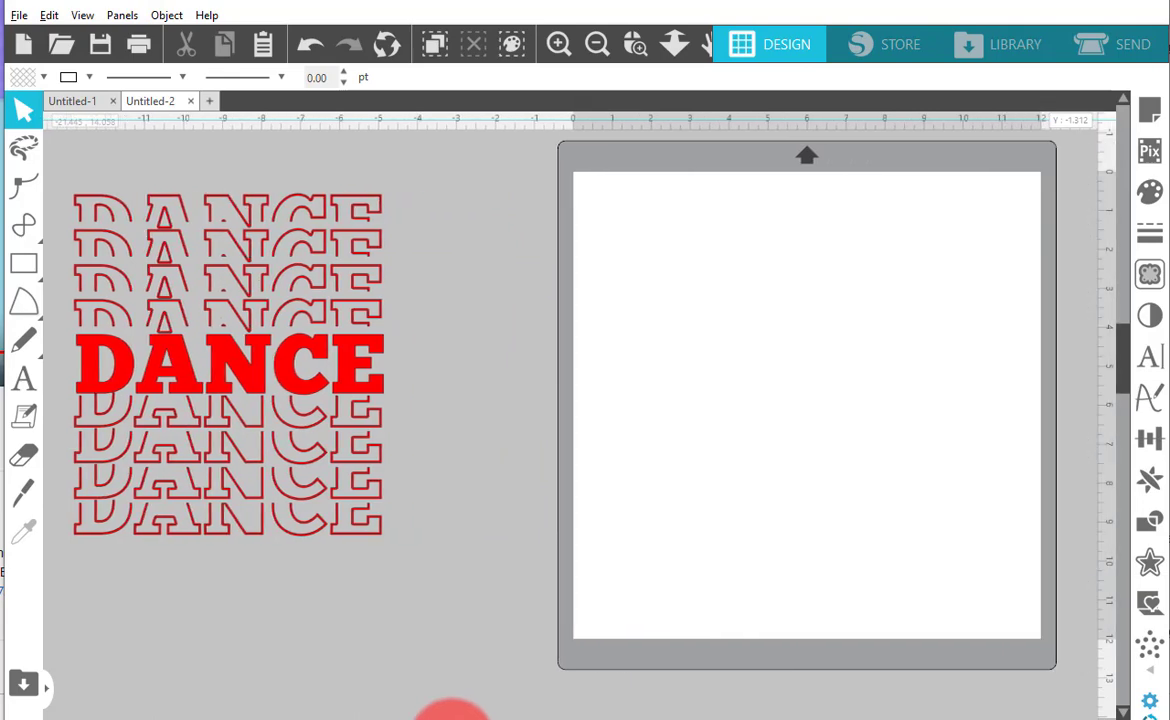
pyautogui.click(286, 425)
pyautogui.moveTo(286, 425); pyautogui.dragTo(368, 426)
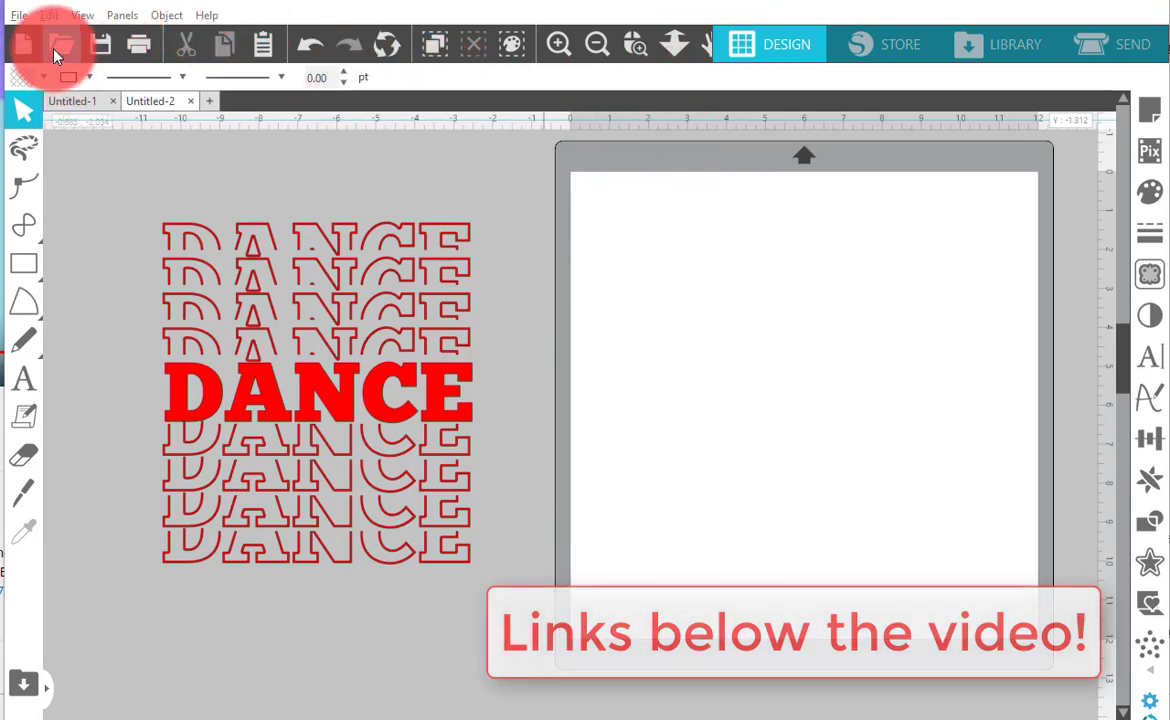
# - Add the text CHEER to the page and enlarge it to about 9.68 in wide near the page's upper edge
pyautogui.click(22, 388)
pyautogui.click(659, 297)
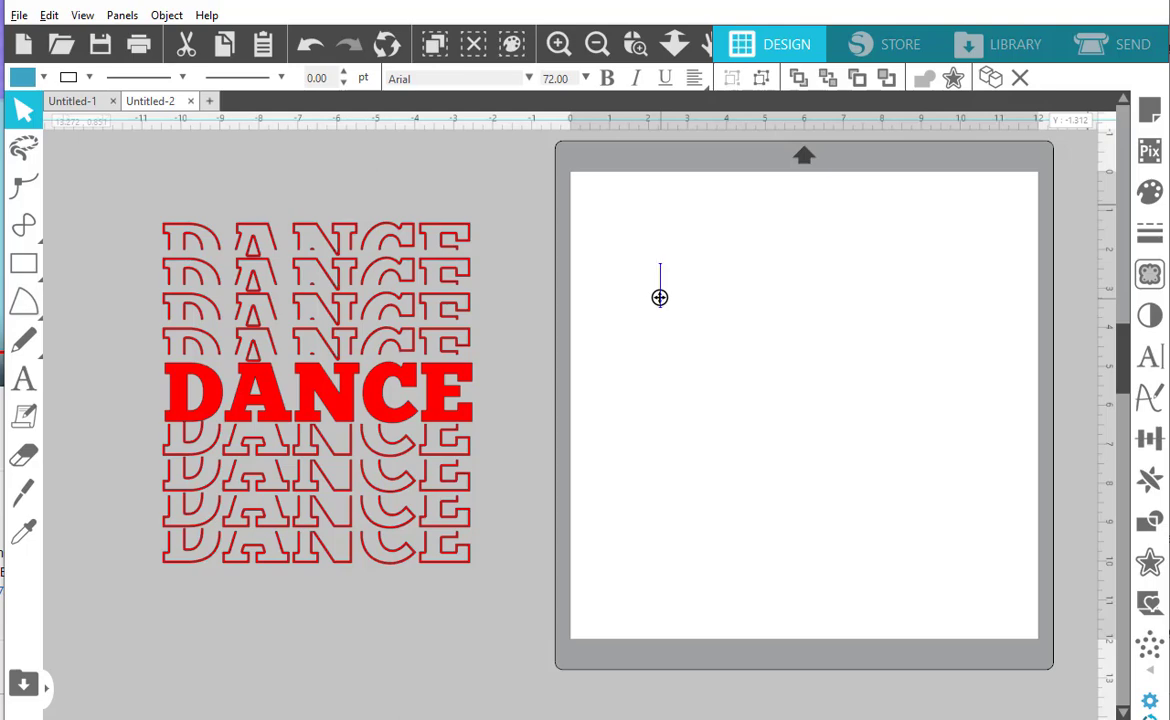
pyautogui.write('CHEER')
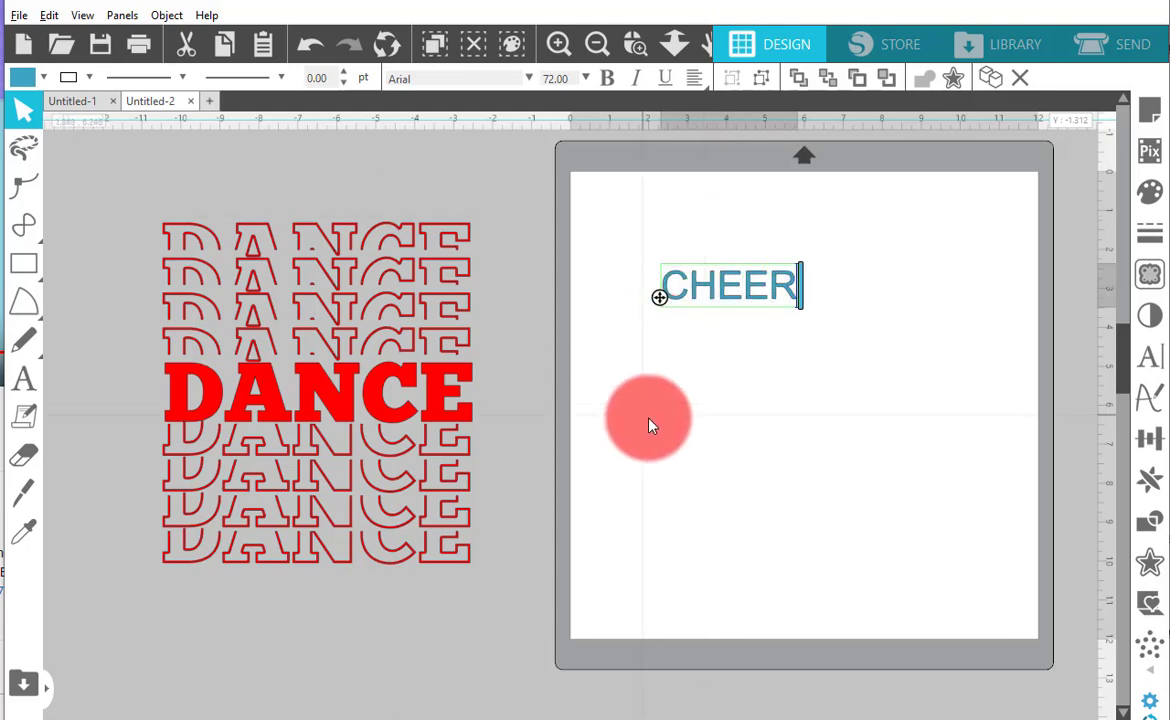
pyautogui.click(778, 318)
pyautogui.click(774, 296)
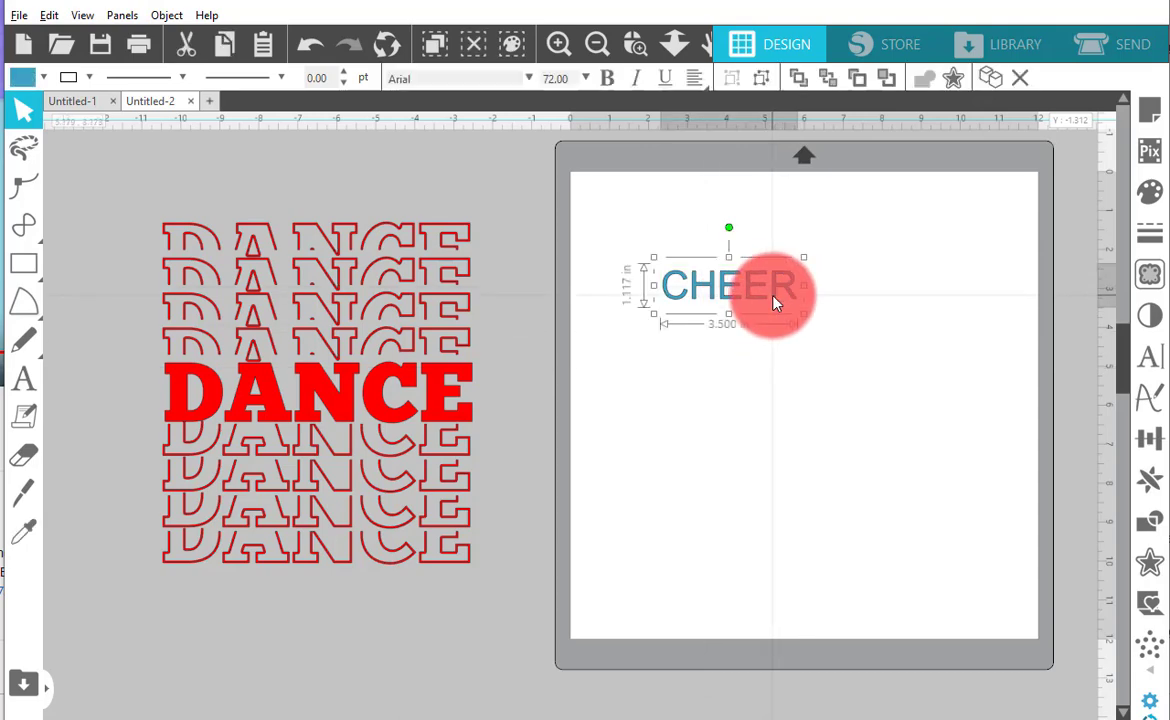
pyautogui.moveTo(797, 310); pyautogui.dragTo(1043, 405)
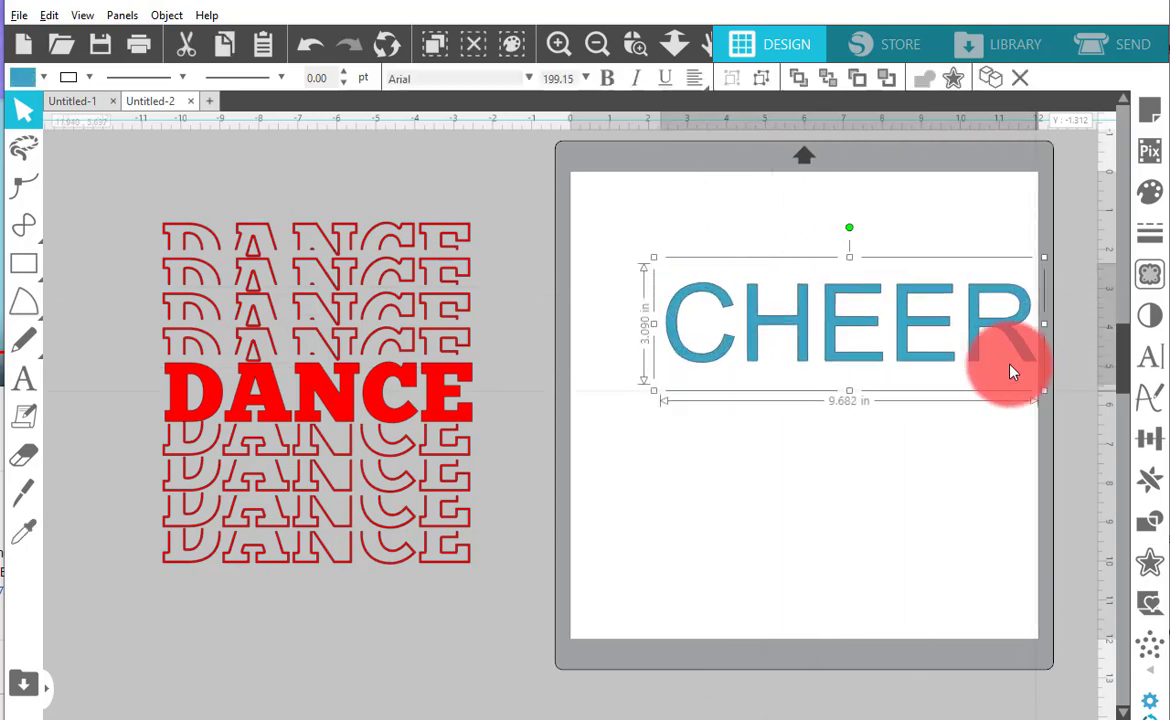
pyautogui.moveTo(903, 332); pyautogui.dragTo(856, 283)
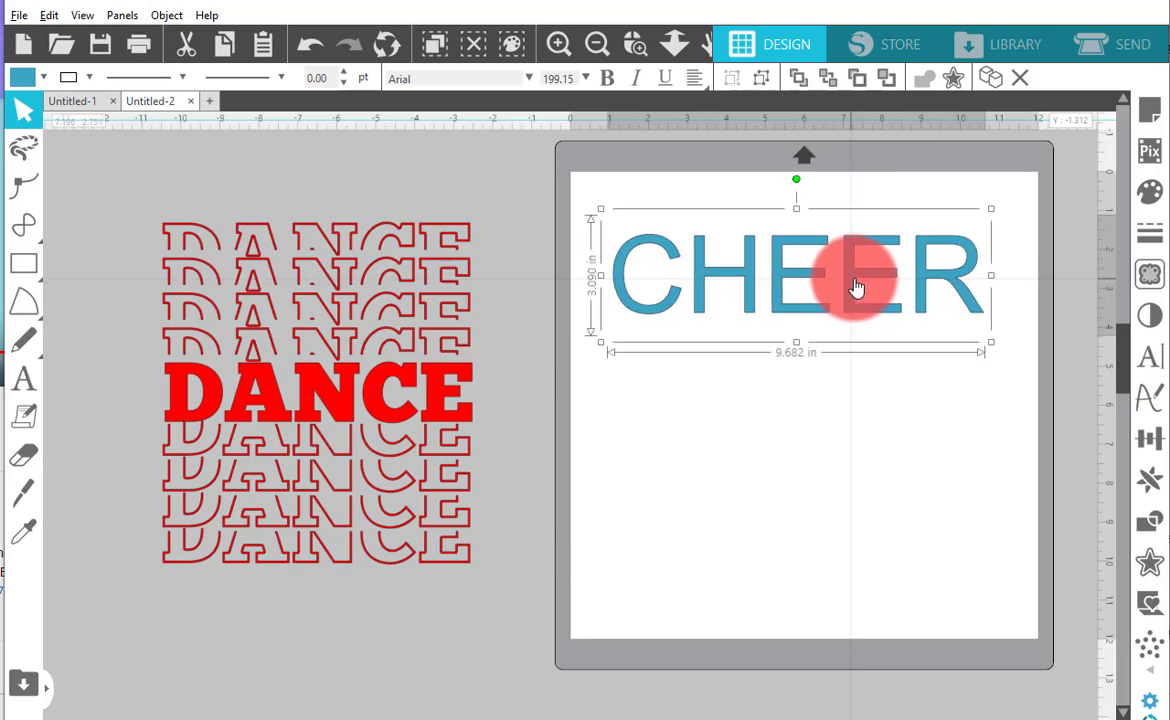
# - Change the CHEER text's font to Freshman
pyautogui.click(1155, 366)
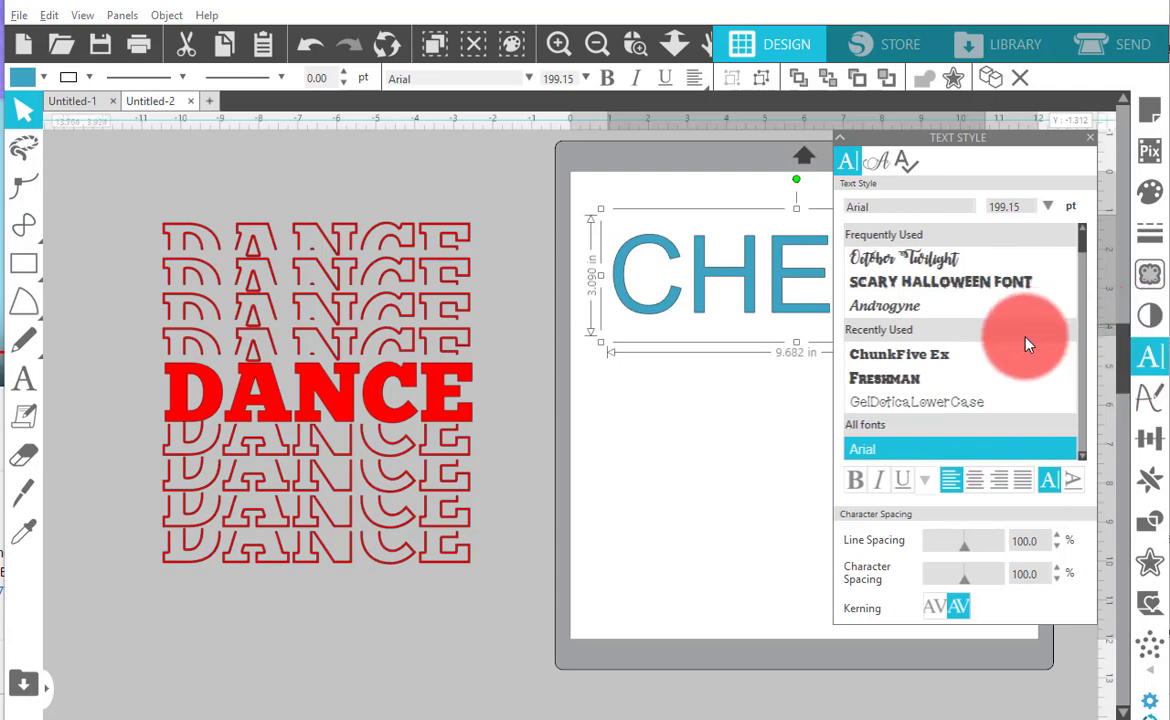
pyautogui.click(910, 379)
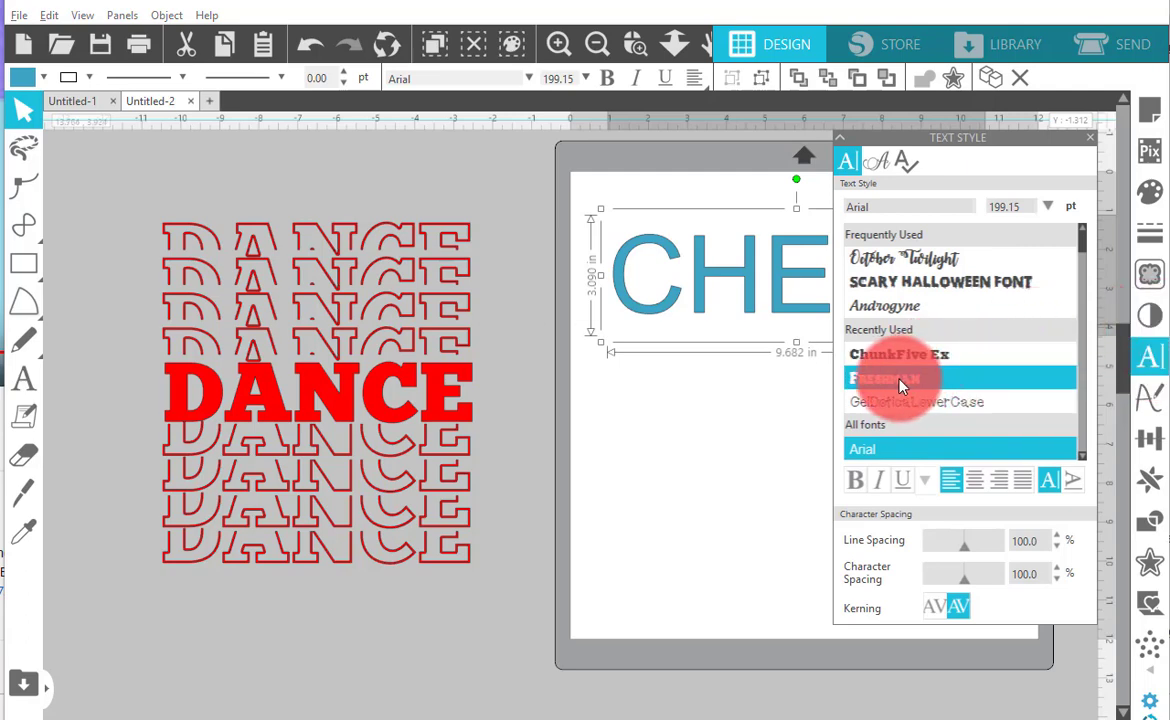
pyautogui.click(898, 385)
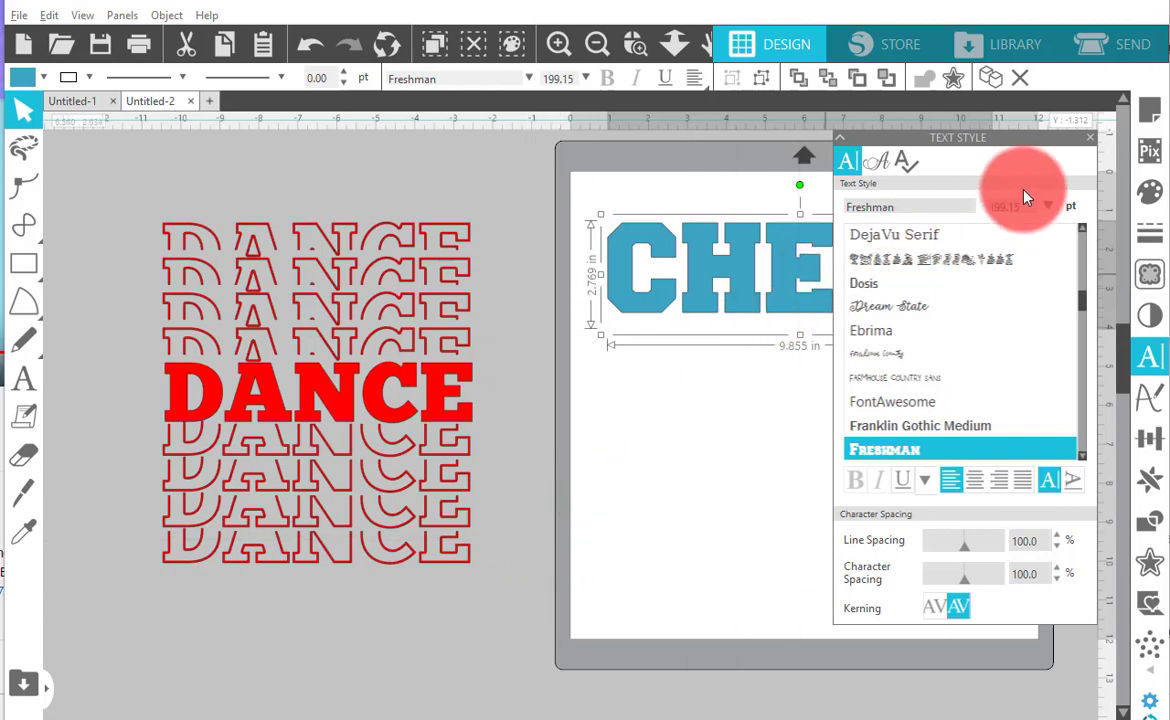
pyautogui.click(1080, 137)
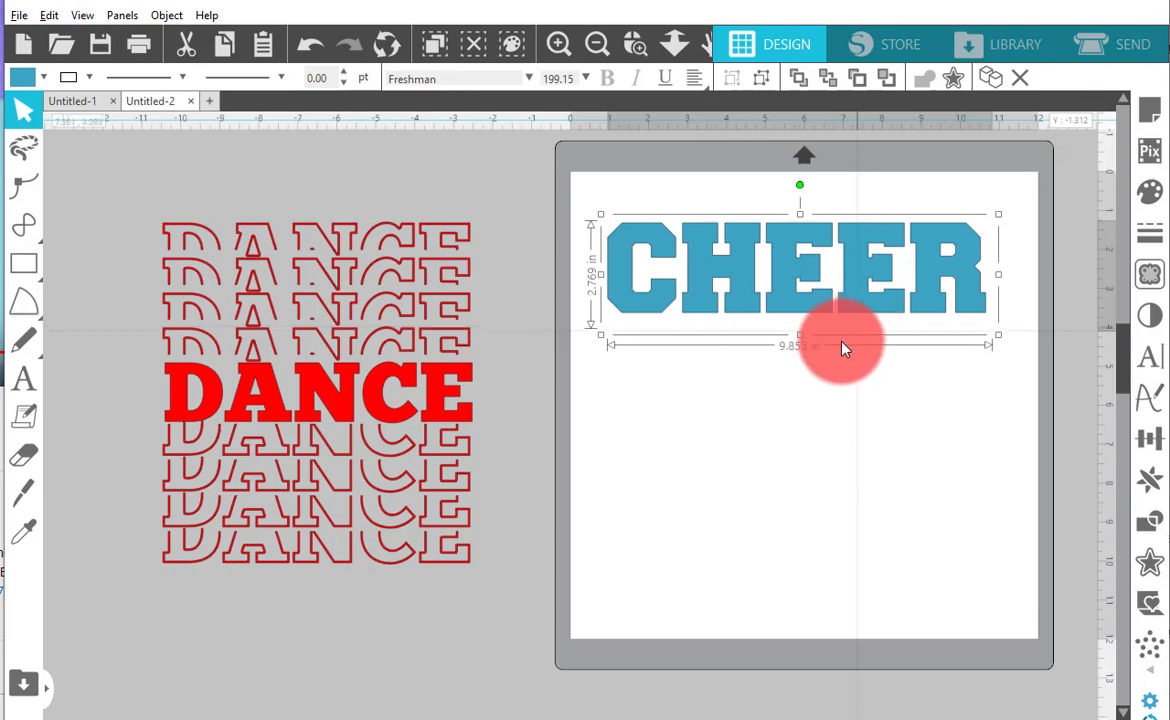
# - Reduce the CHEER text to about 7.54 in wide, lower on the page, and place a copy over the bottom DANCE row
pyautogui.moveTo(999, 335); pyautogui.dragTo(908, 327)
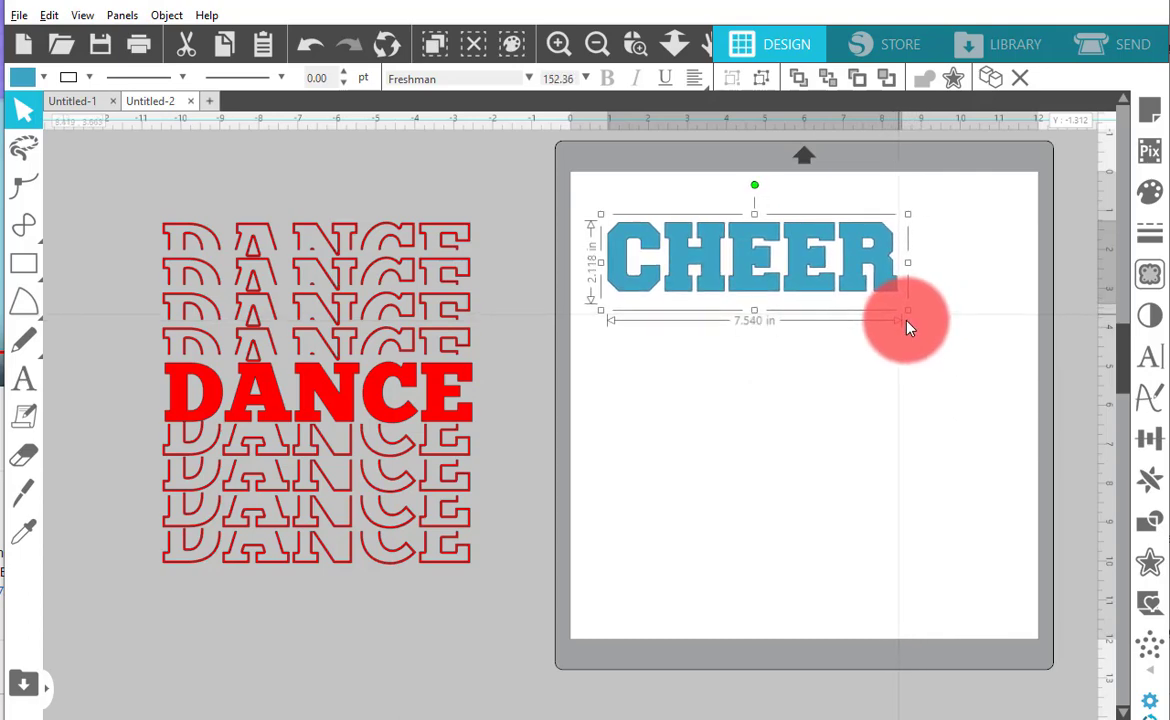
pyautogui.moveTo(810, 269); pyautogui.dragTo(801, 350)
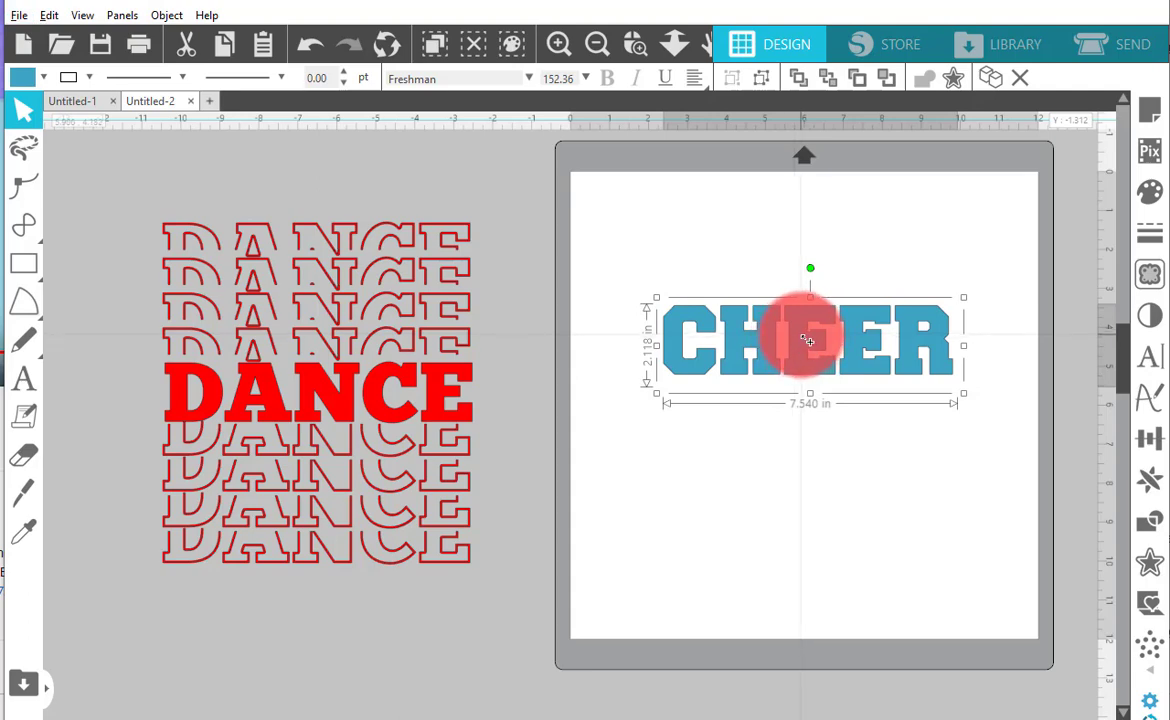
pyautogui.moveTo(807, 341); pyautogui.dragTo(307, 590)
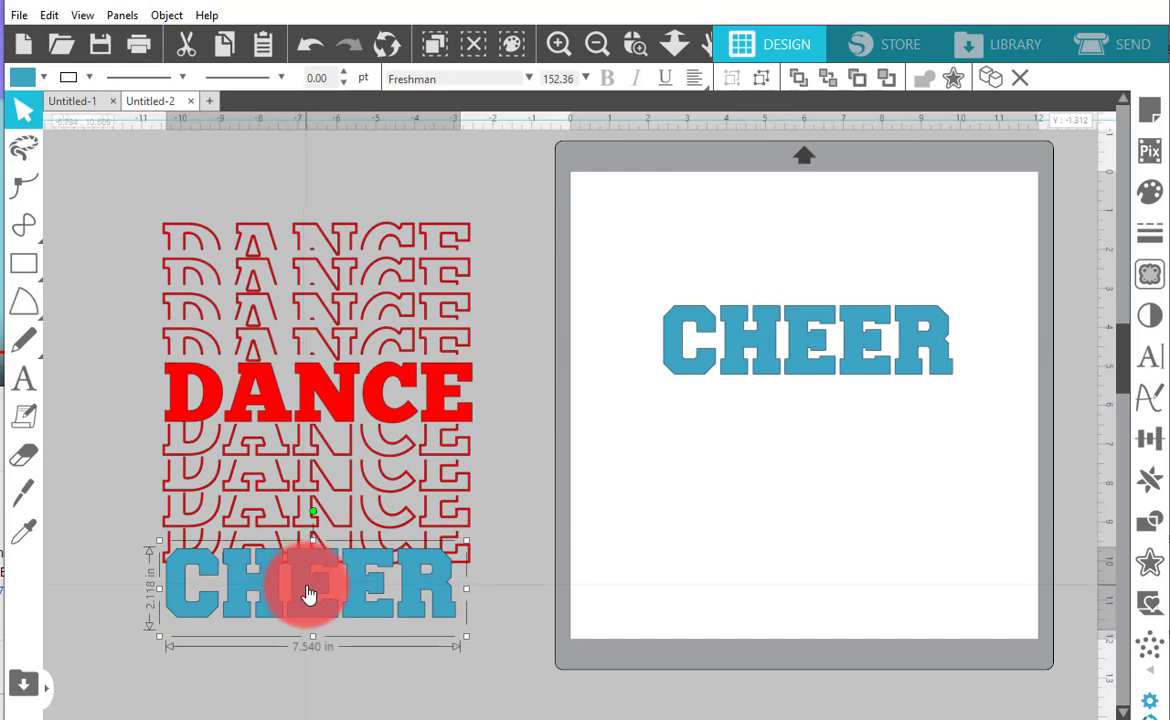
# - Add an internal offset of 0.050 in with square corners to the CHEER text on the page
pyautogui.click(769, 358)
pyautogui.click(769, 358)
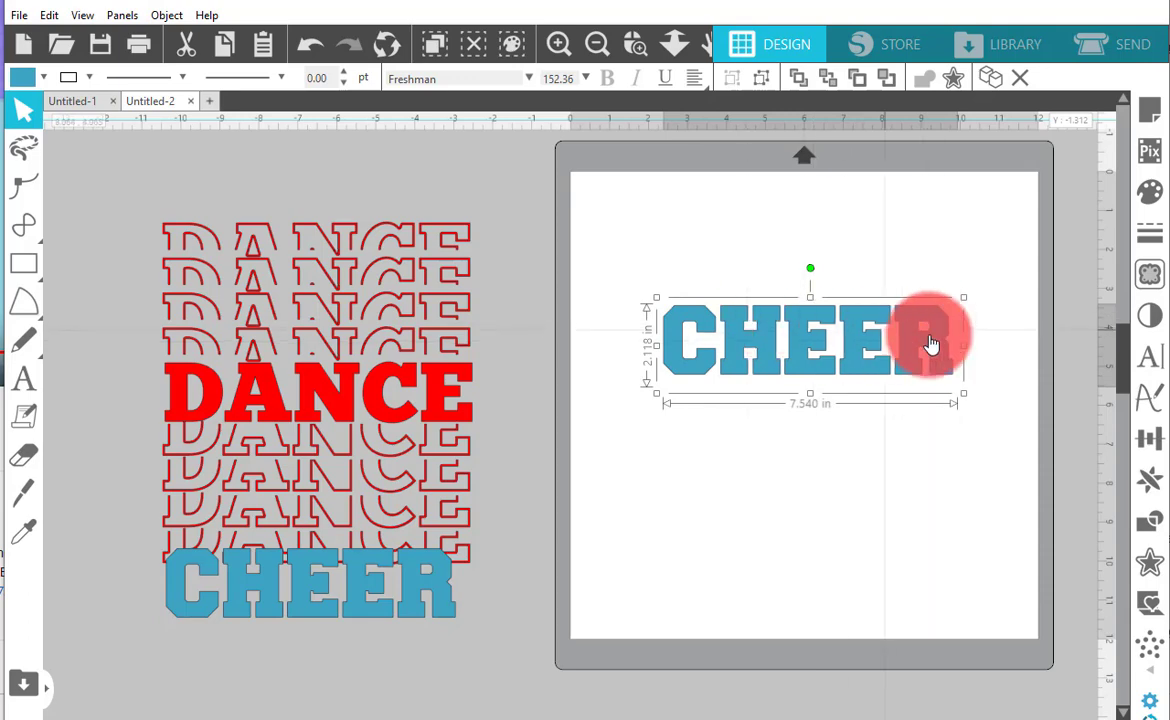
pyautogui.click(1150, 568)
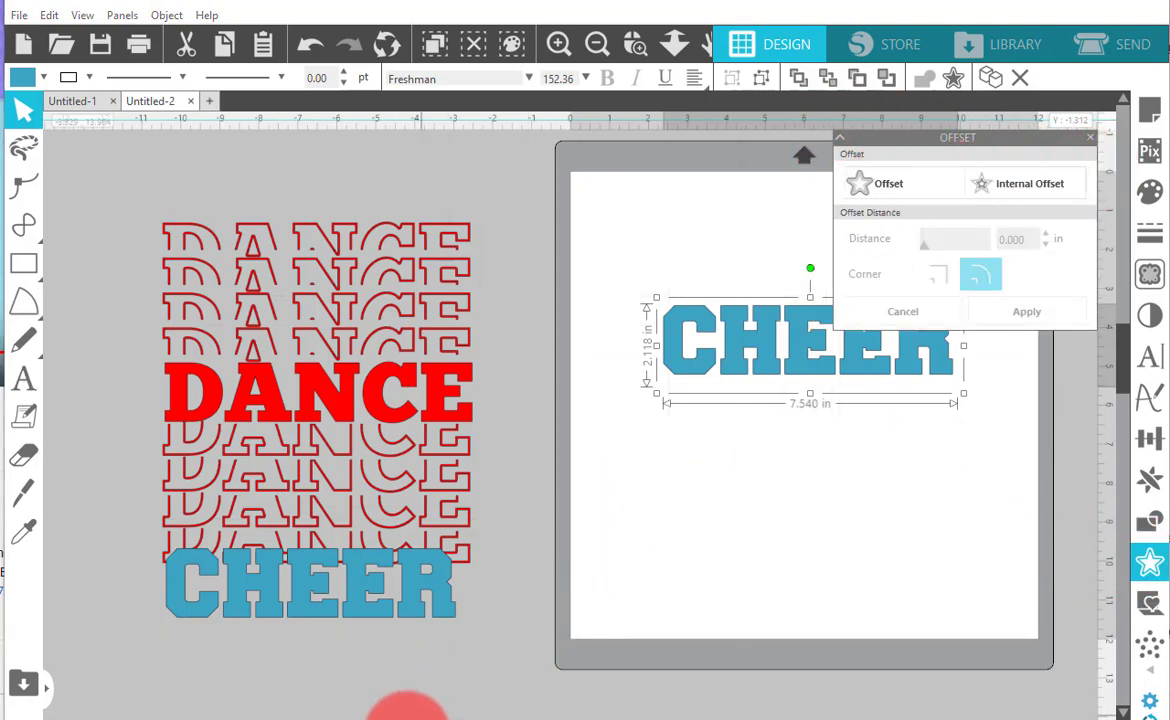
pyautogui.hscroll(5, 430, 712)
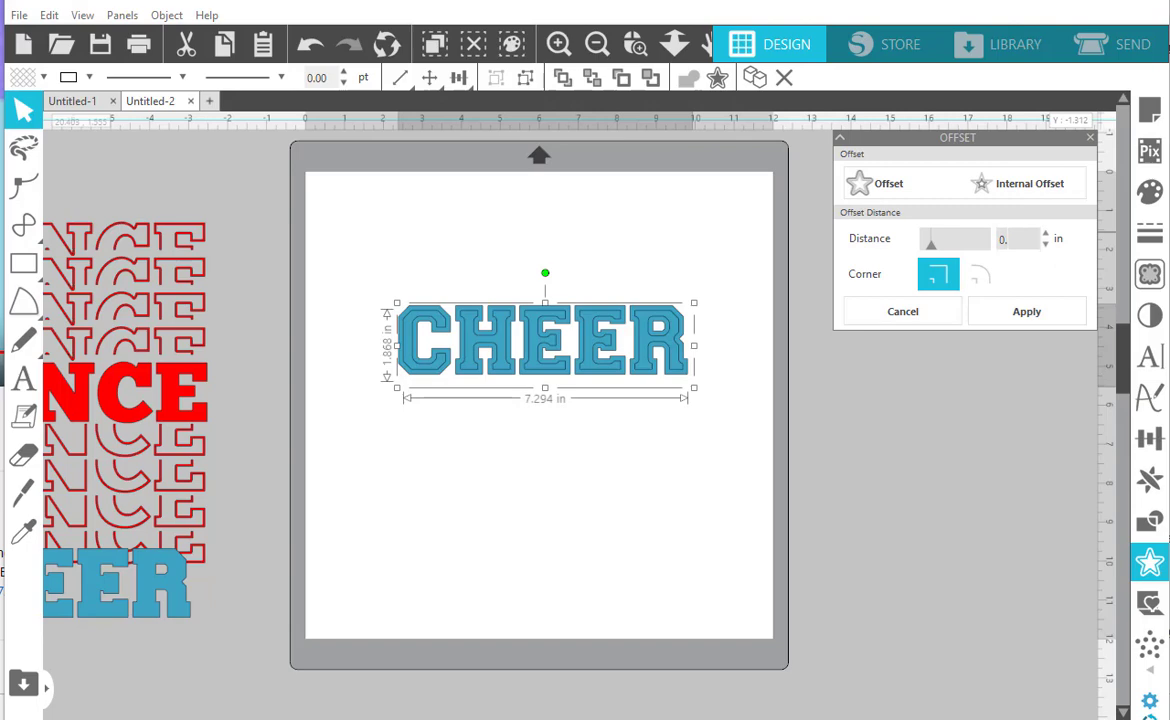
pyautogui.press('Return')
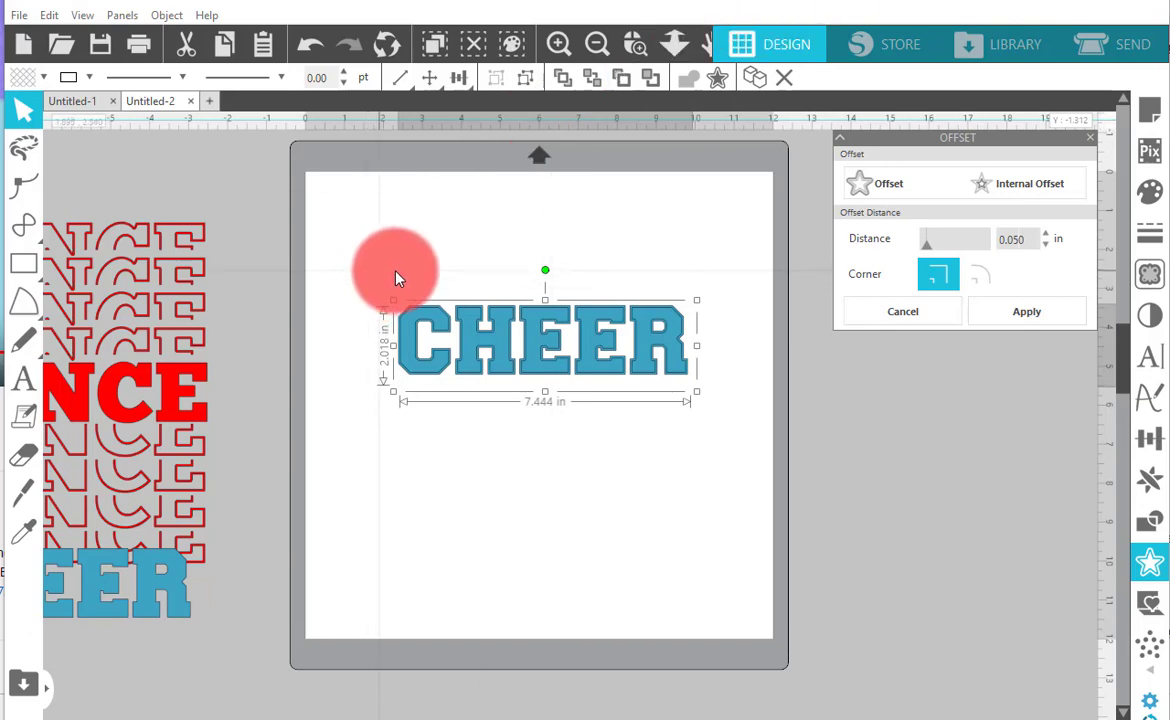
# - Combine the page's CHEER text and its internal offset into a compound path to form an outlined word
pyautogui.moveTo(398, 272); pyautogui.dragTo(771, 450)
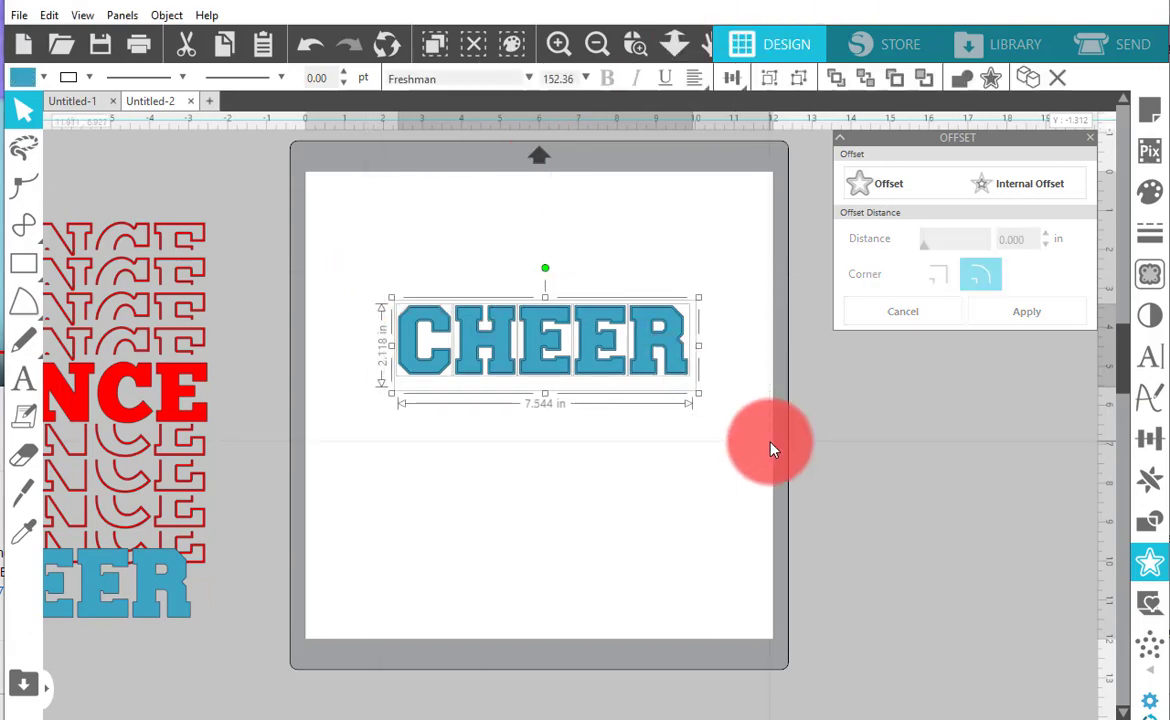
pyautogui.click(166, 16)
pyautogui.click(282, 233)
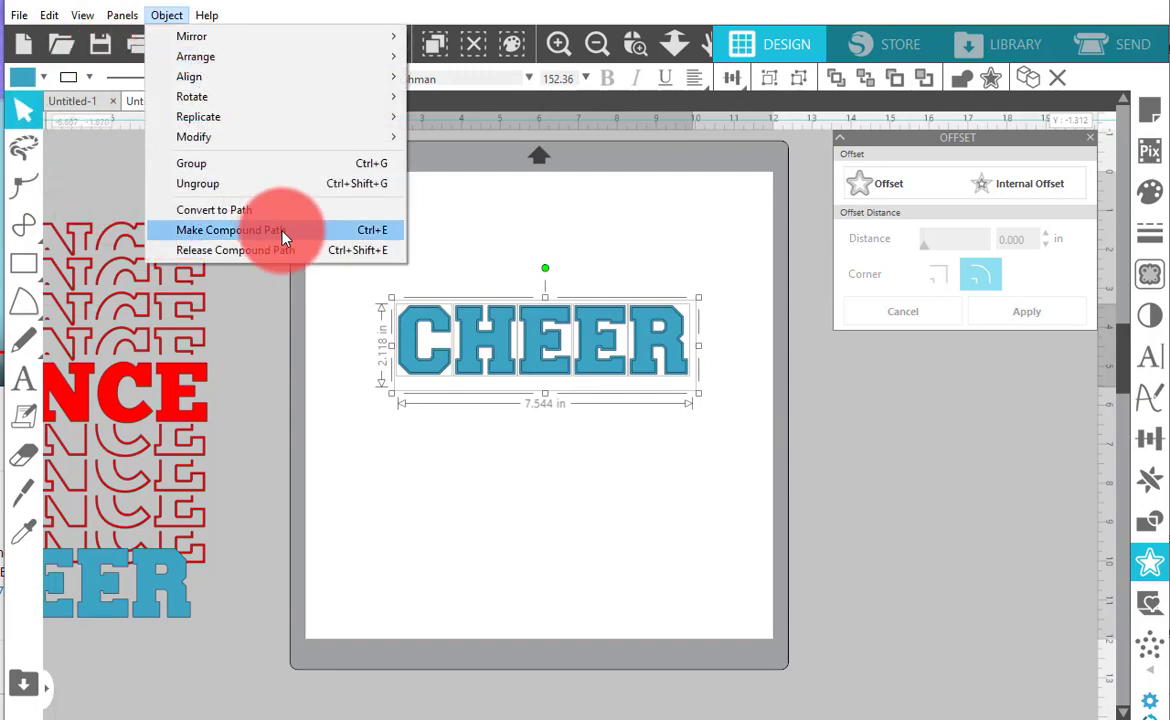
pyautogui.click(340, 236)
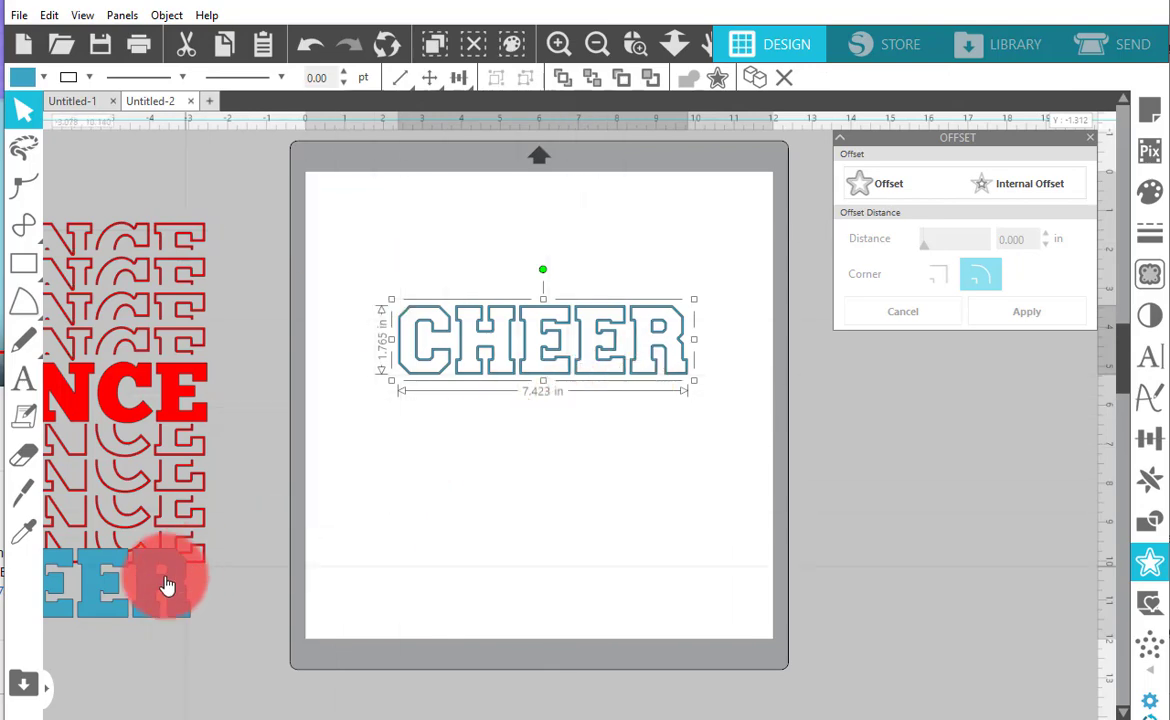
# - Place the solid CHEER copy directly below the outlined CHEER and fill both words with purple
pyautogui.click(203, 573)
pyautogui.moveTo(203, 573); pyautogui.dragTo(652, 414)
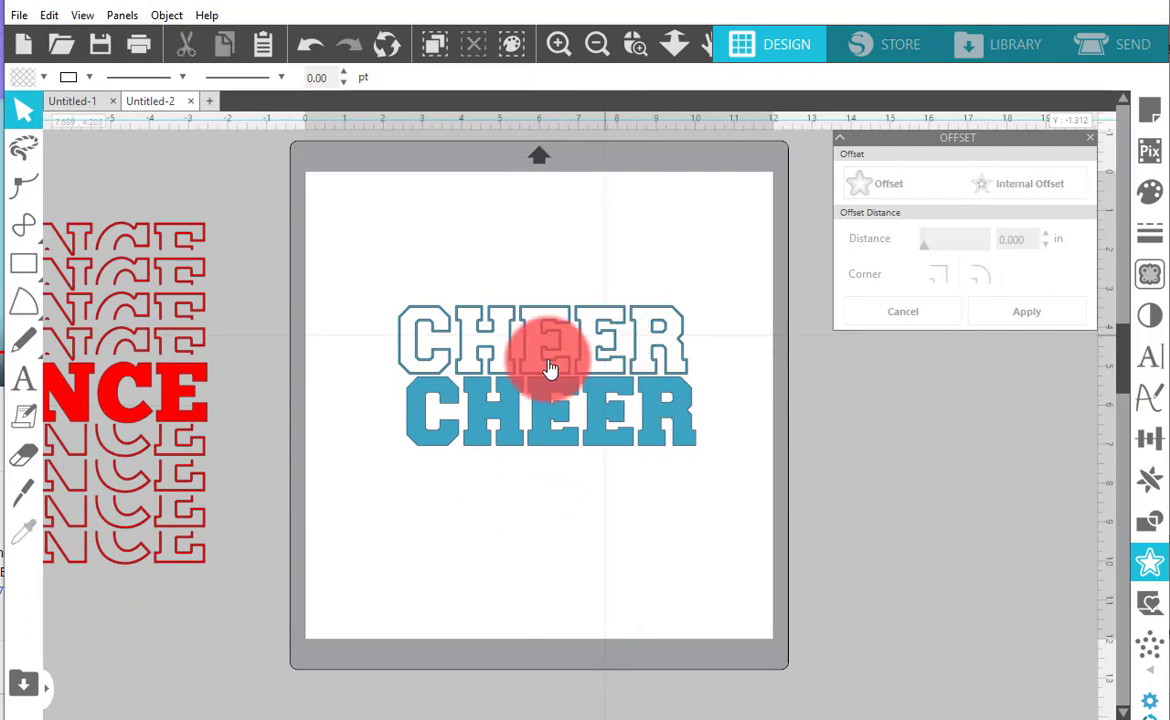
pyautogui.click(371, 287)
pyautogui.moveTo(350, 256); pyautogui.dragTo(727, 495)
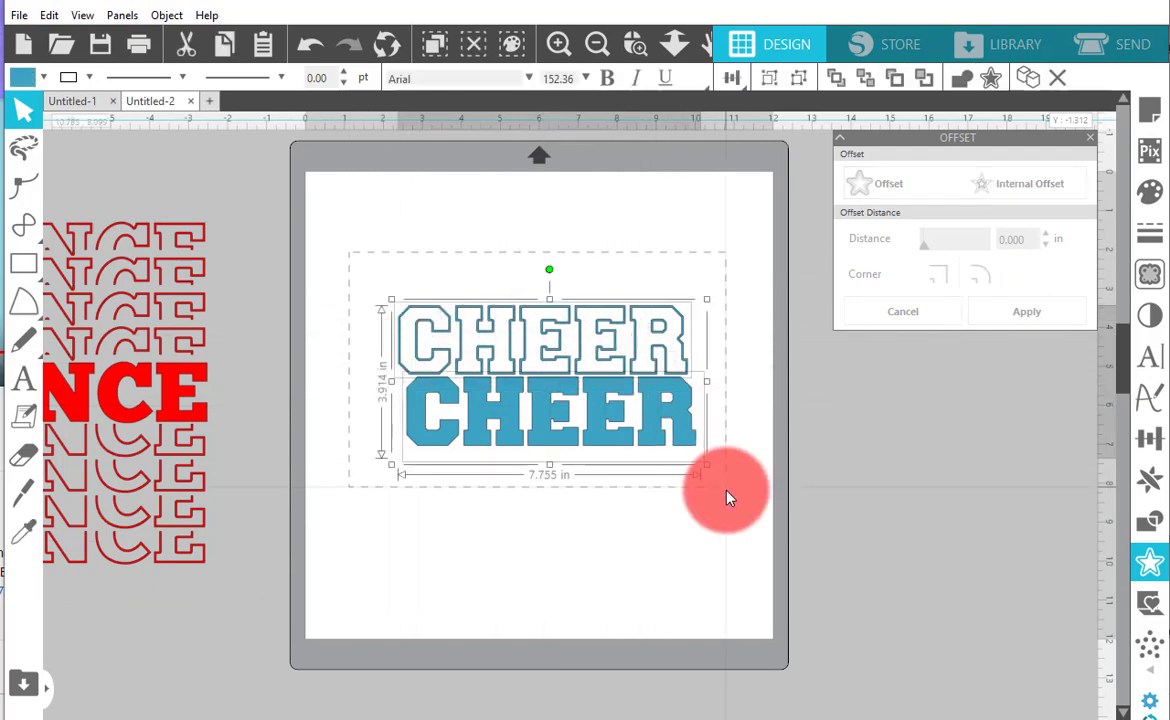
pyautogui.click(21, 80)
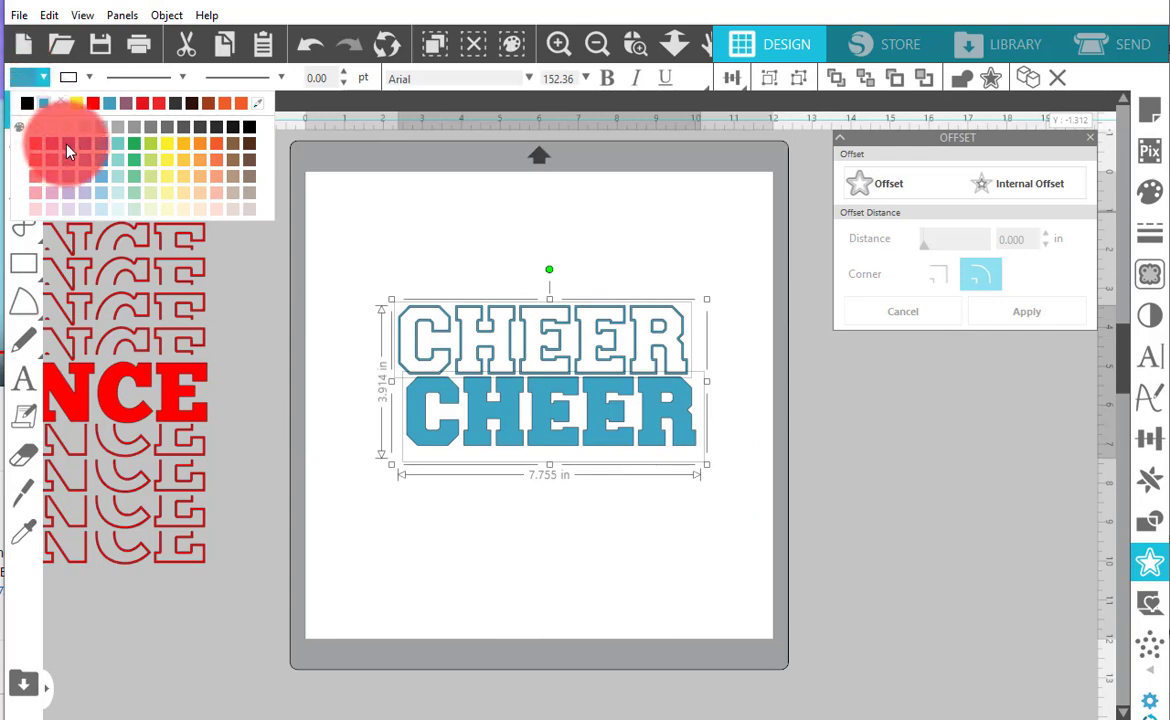
pyautogui.click(67, 146)
pyautogui.click(454, 540)
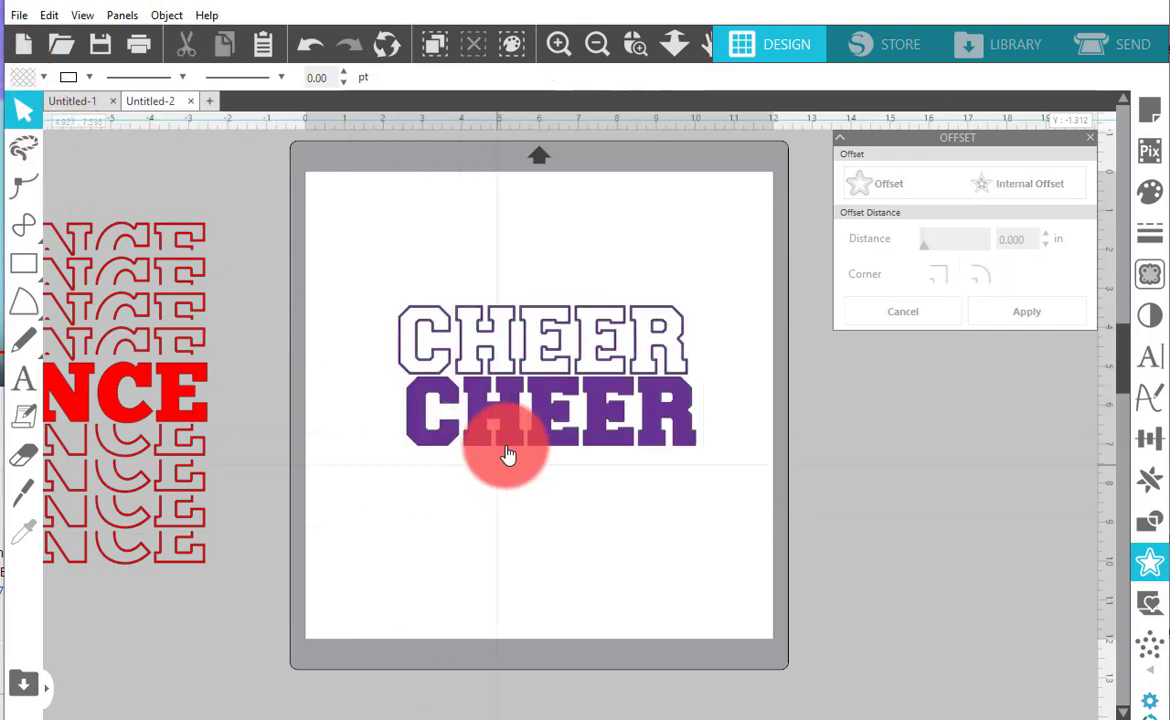
# - Move the solid CHEER off the page below the DANCE design and place a horizontal guide at 4.312 in through the outlined CHEER
pyautogui.moveTo(508, 455); pyautogui.dragTo(73, 626)
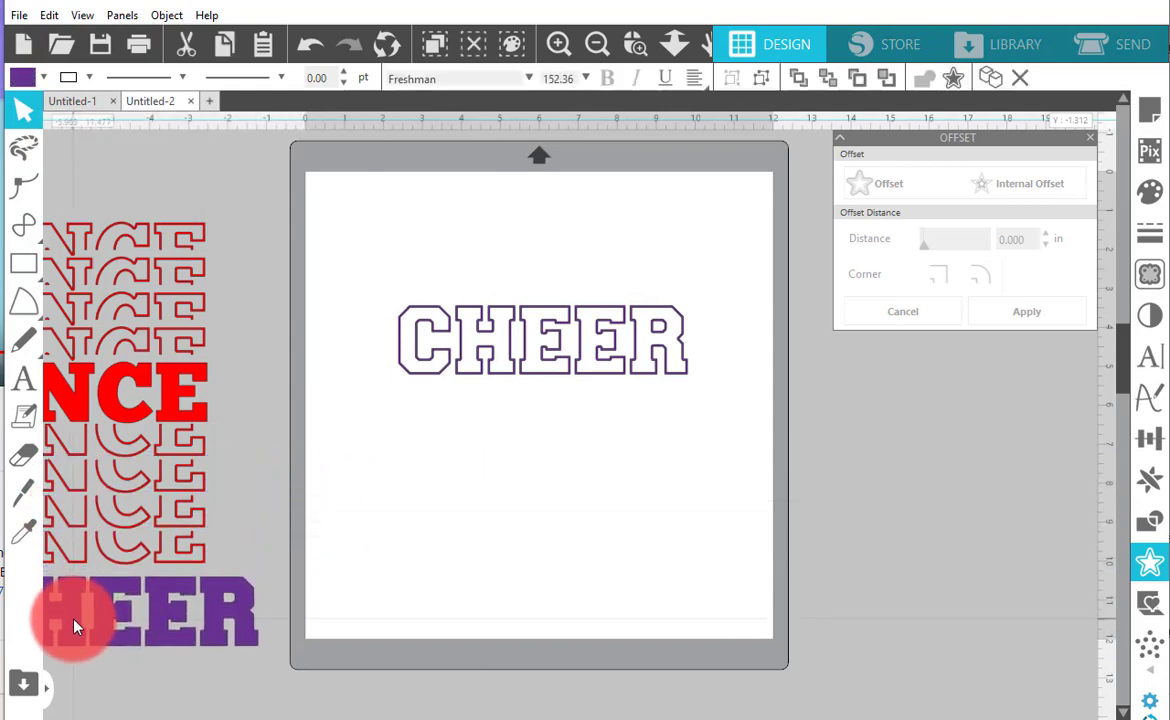
pyautogui.click(541, 470)
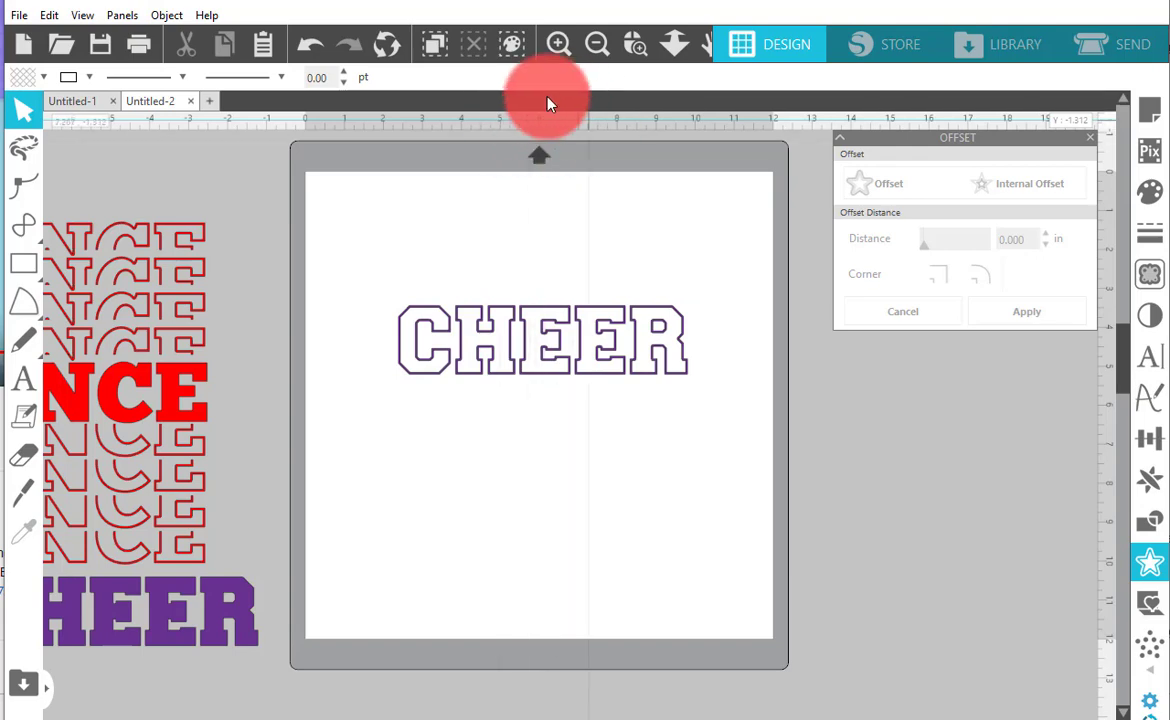
pyautogui.moveTo(590, 123); pyautogui.dragTo(588, 347)
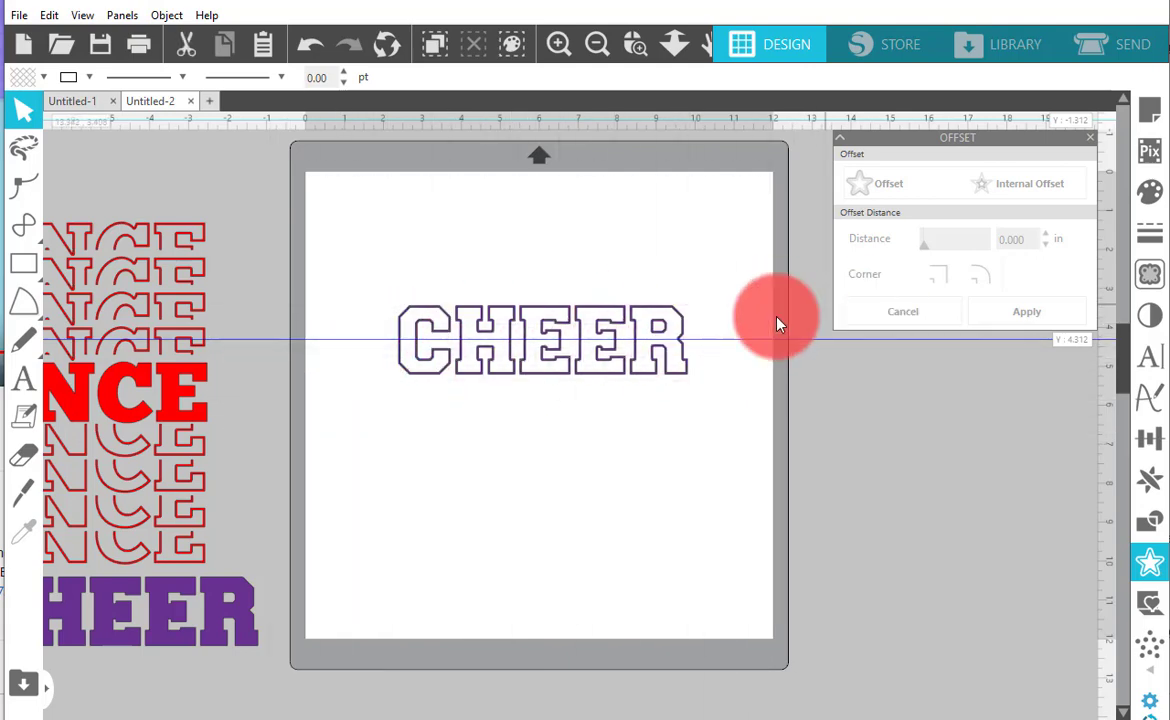
# - Slice the outlined CHEER straight across along the guide with the Knife in Outline mode, and move the guide above the page
pyautogui.click(27, 500)
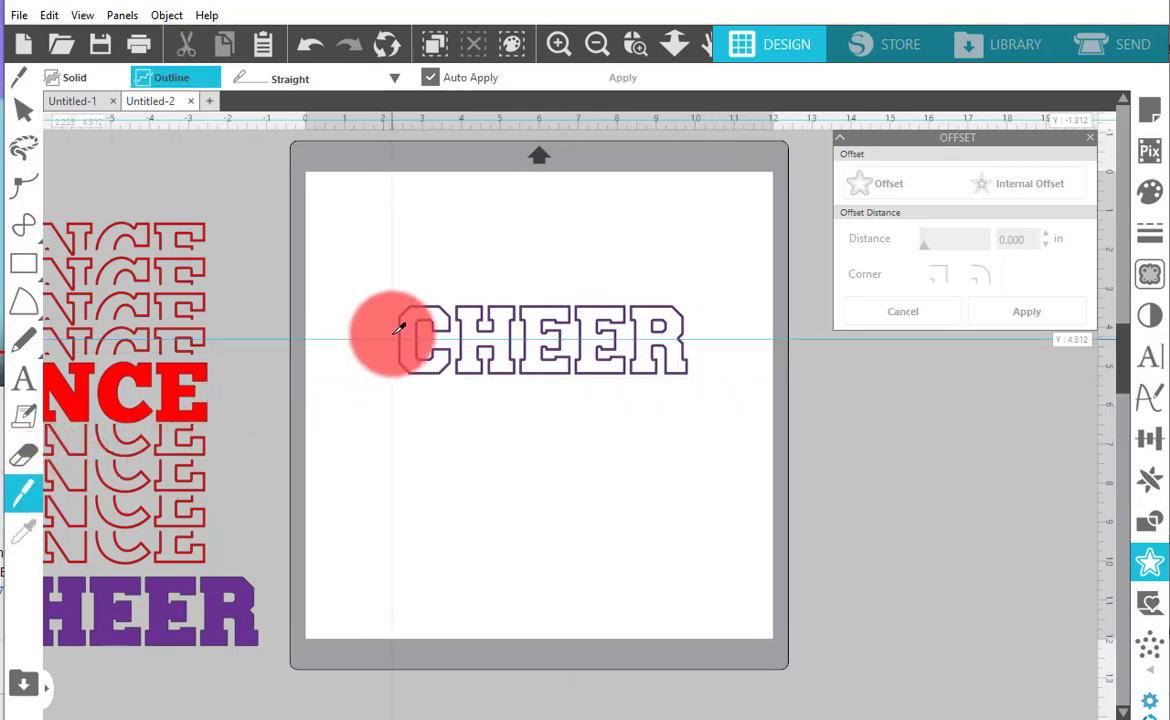
pyautogui.moveTo(397, 333); pyautogui.dragTo(395, 334)
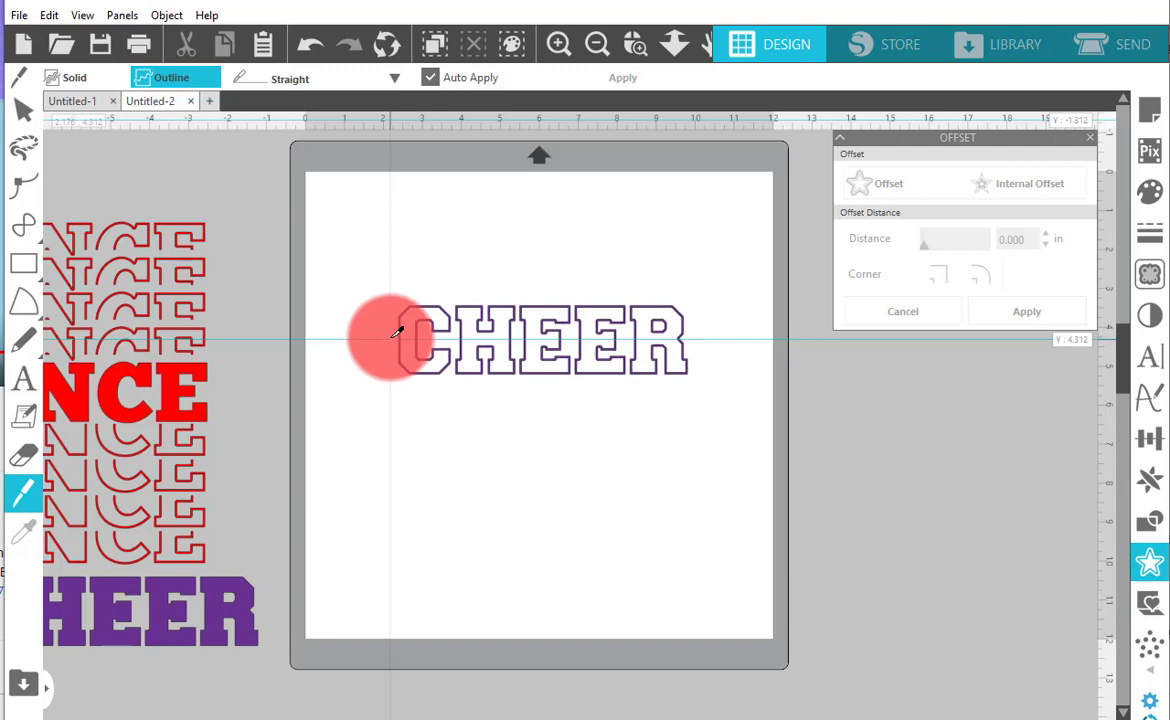
pyautogui.moveTo(396, 333); pyautogui.dragTo(712, 336)
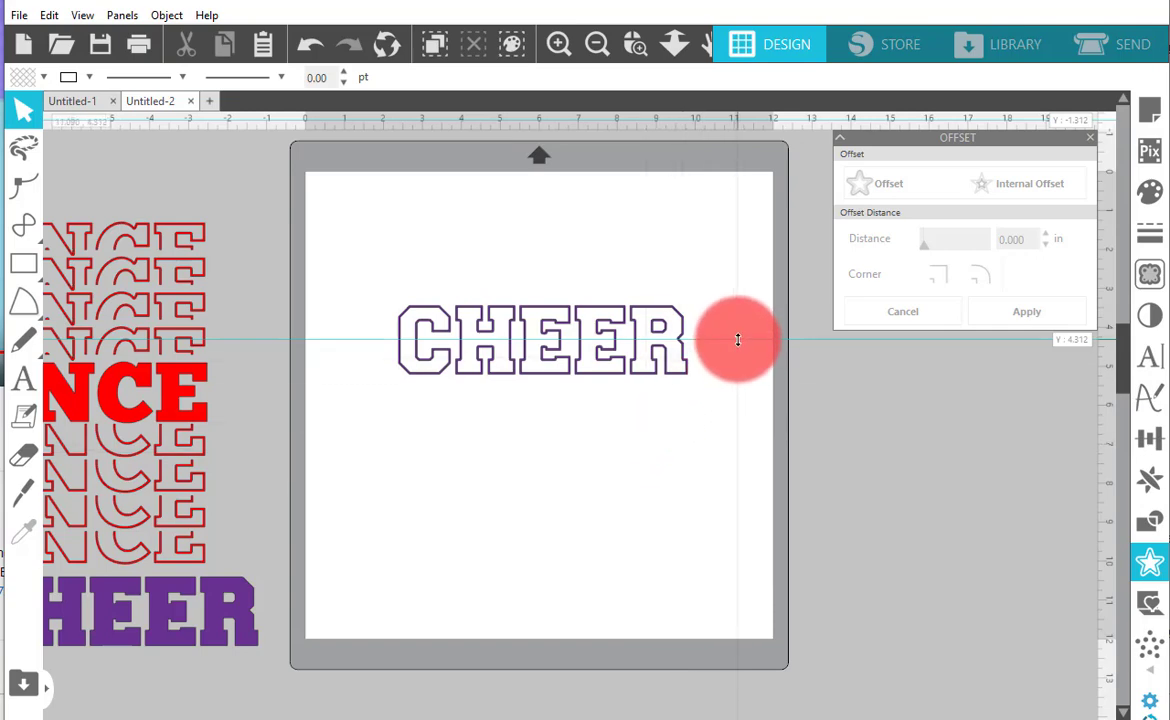
pyautogui.moveTo(738, 340); pyautogui.dragTo(537, 436)
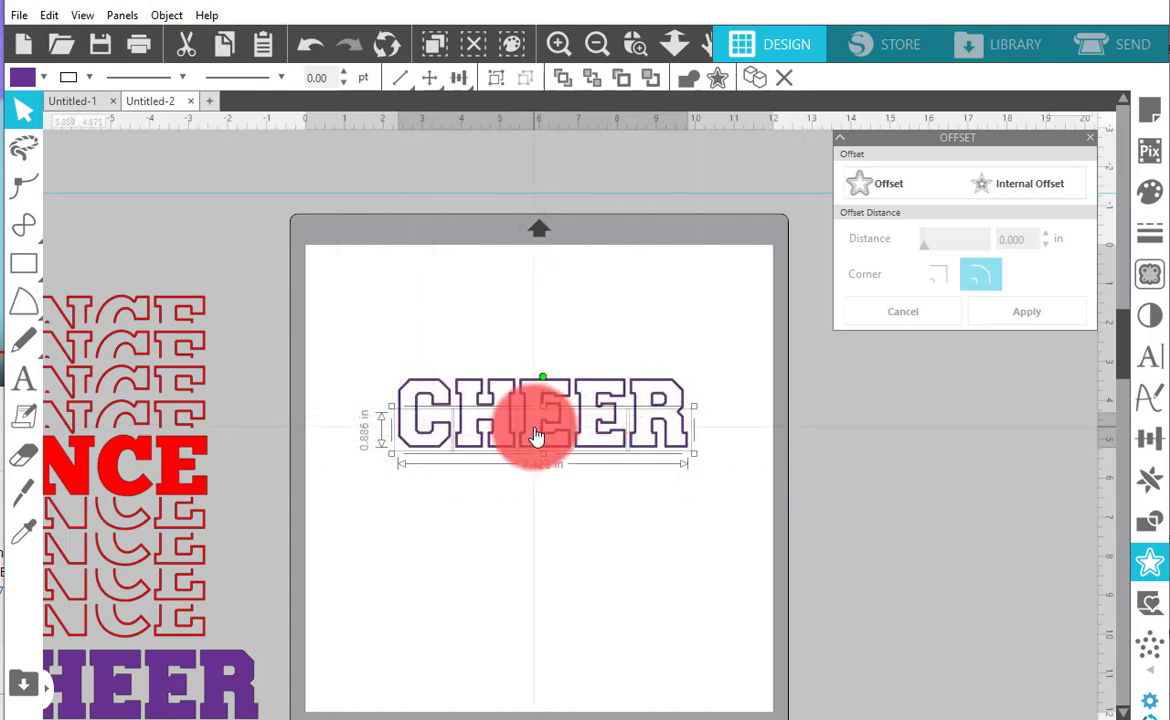
# - Group the lower halves of the outlined letters and move them down, clear of the upper halves
pyautogui.rightClick(536, 433)
pyautogui.click(582, 220)
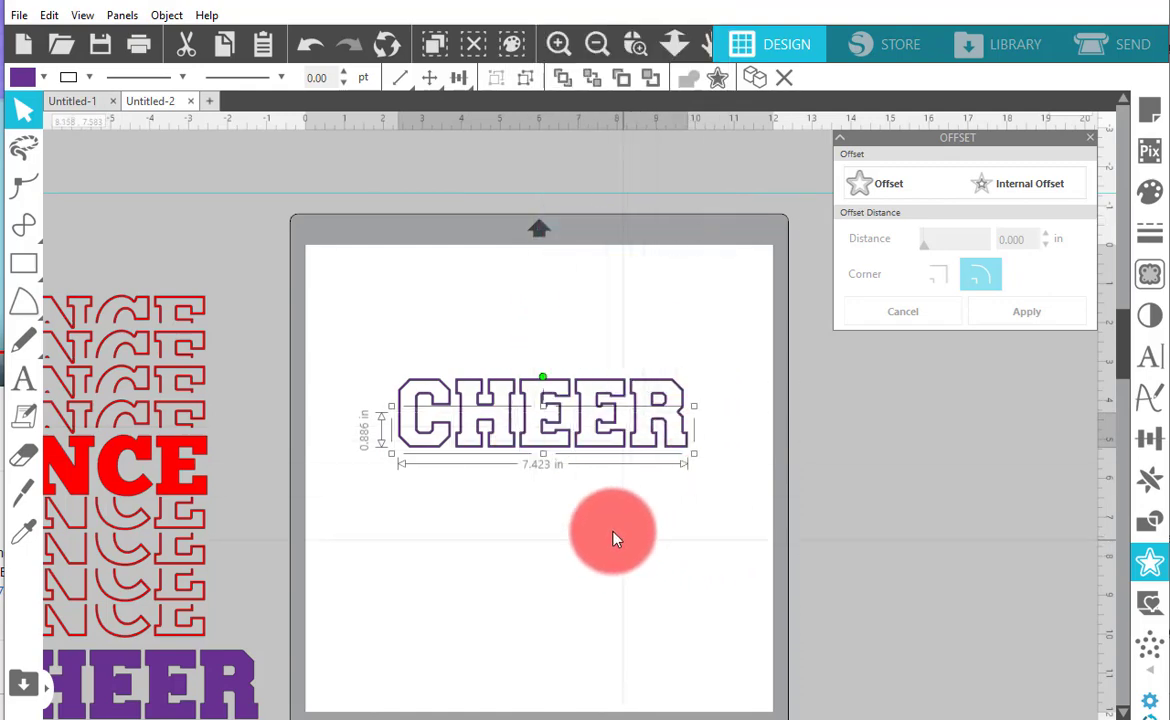
pyautogui.moveTo(541, 449); pyautogui.dragTo(556, 523)
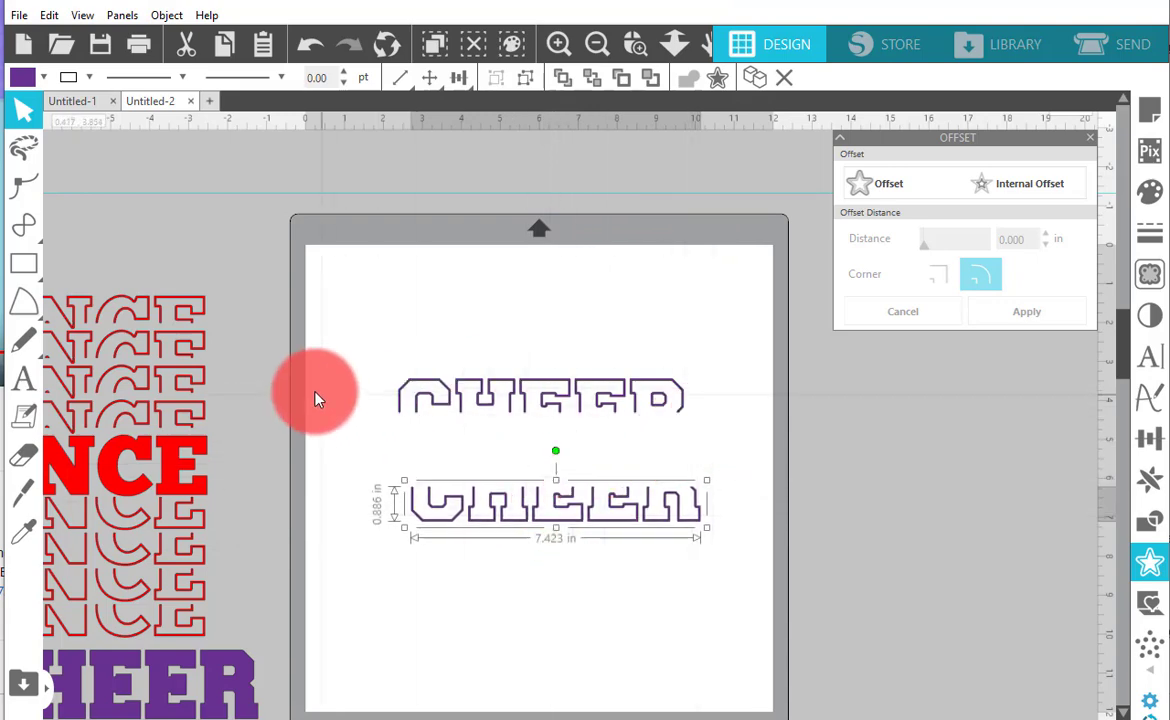
# - Group all the pieces that form the upper half of the outlined CHEER
pyautogui.moveTo(370, 357); pyautogui.dragTo(720, 450)
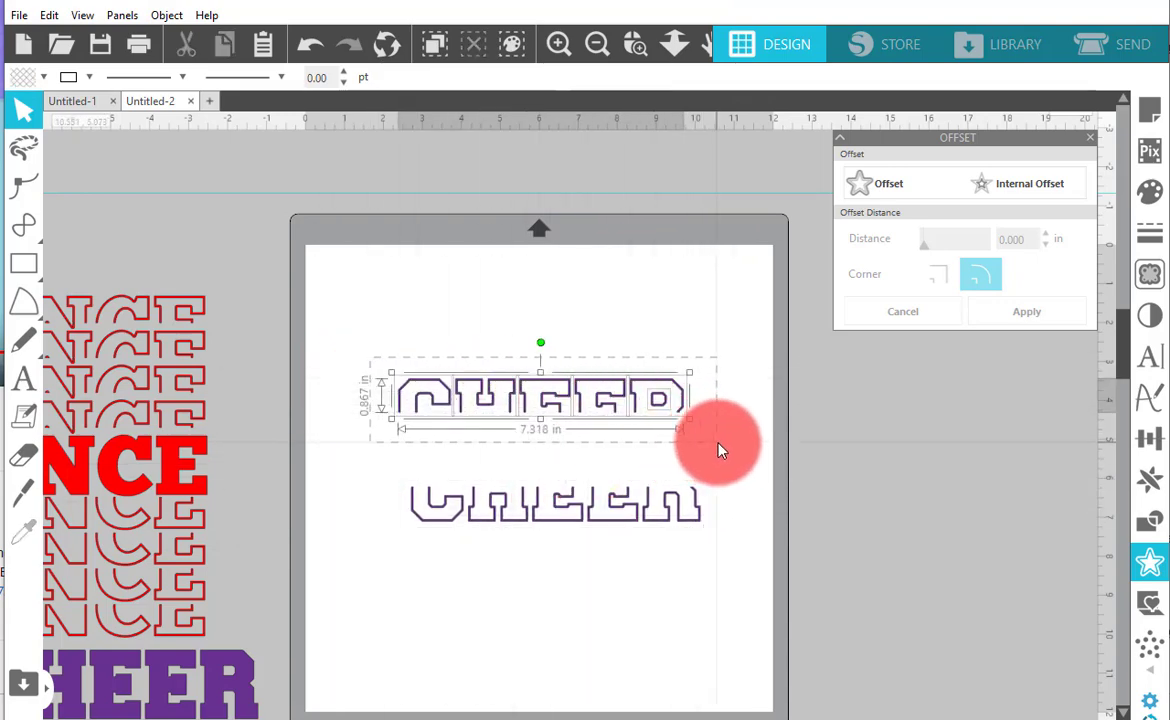
pyautogui.rightClick(662, 410)
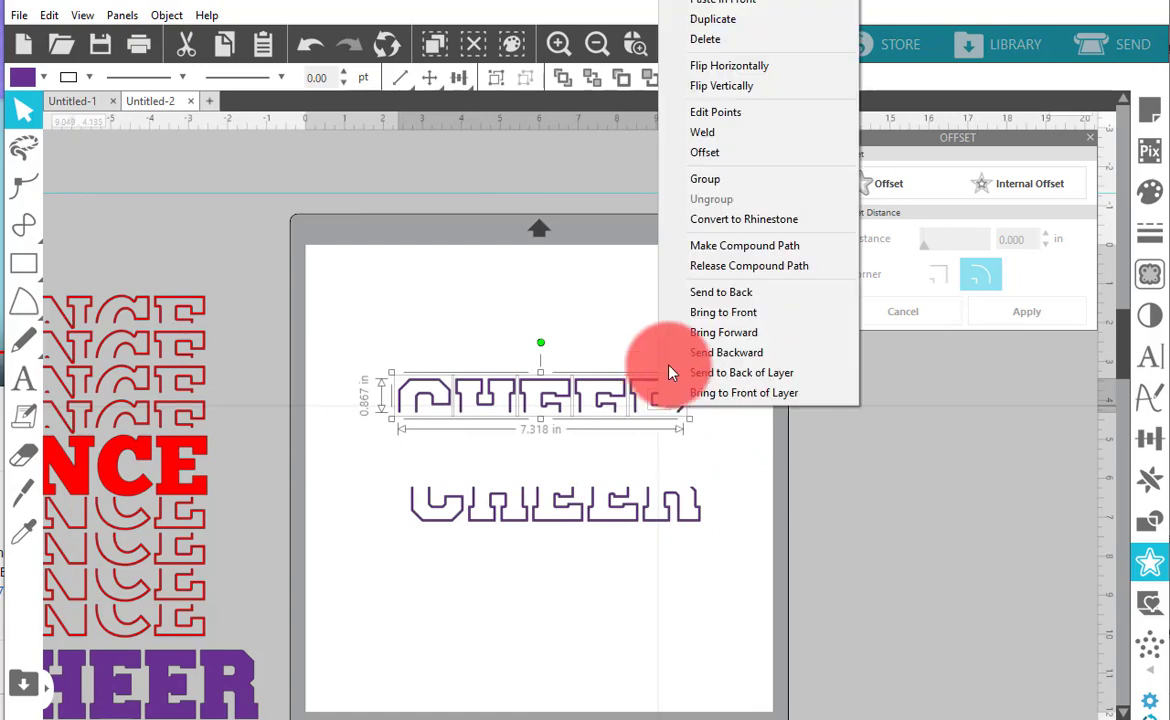
pyautogui.click(706, 178)
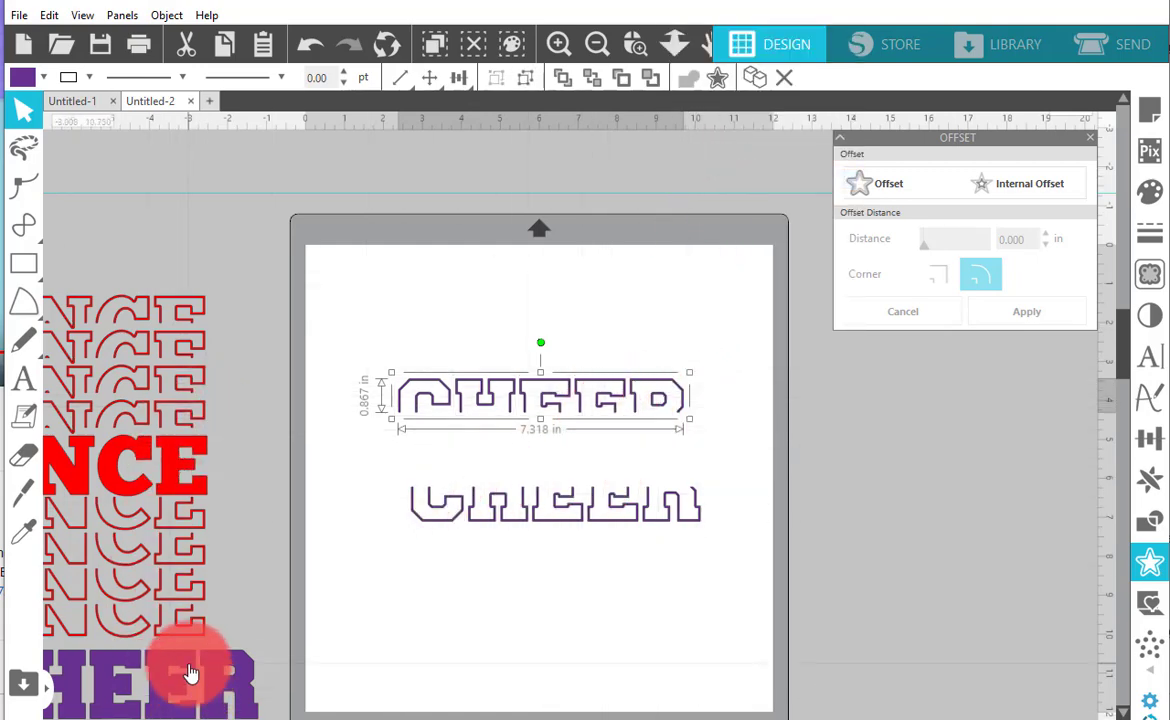
# - Bring the solid CHEER back onto the page and fit it between the upper and lower outlined halves
pyautogui.moveTo(190, 673); pyautogui.dragTo(563, 640)
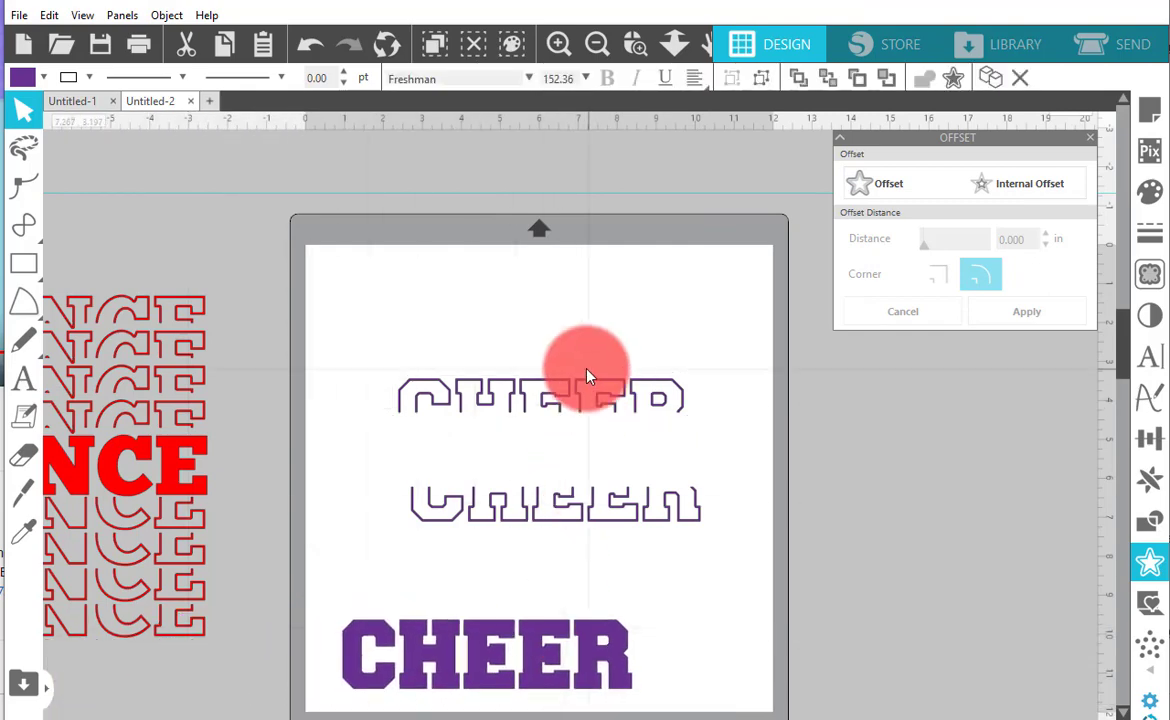
pyautogui.moveTo(587, 376); pyautogui.dragTo(556, 321)
pyautogui.moveTo(470, 632); pyautogui.dragTo(540, 440)
pyautogui.moveTo(533, 358); pyautogui.dragTo(553, 408)
pyautogui.click(648, 575)
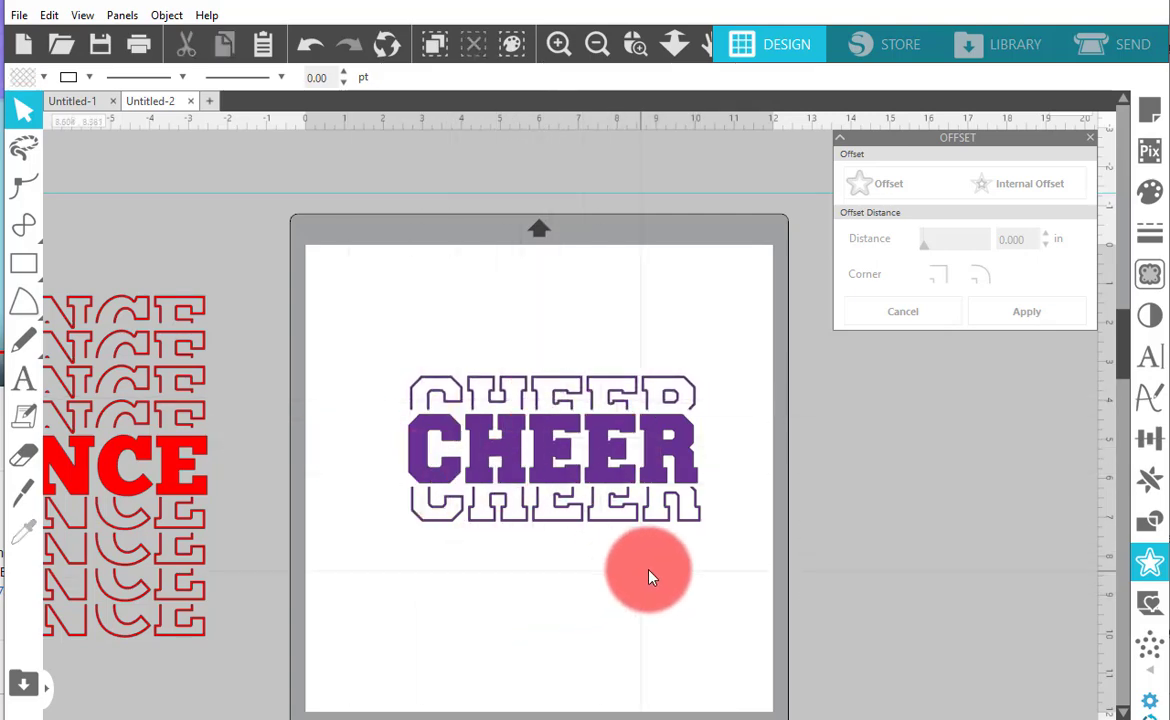
# - Align the left edges of the solid CHEER and the two outlined halves
pyautogui.moveTo(648, 575); pyautogui.dragTo(483, 367)
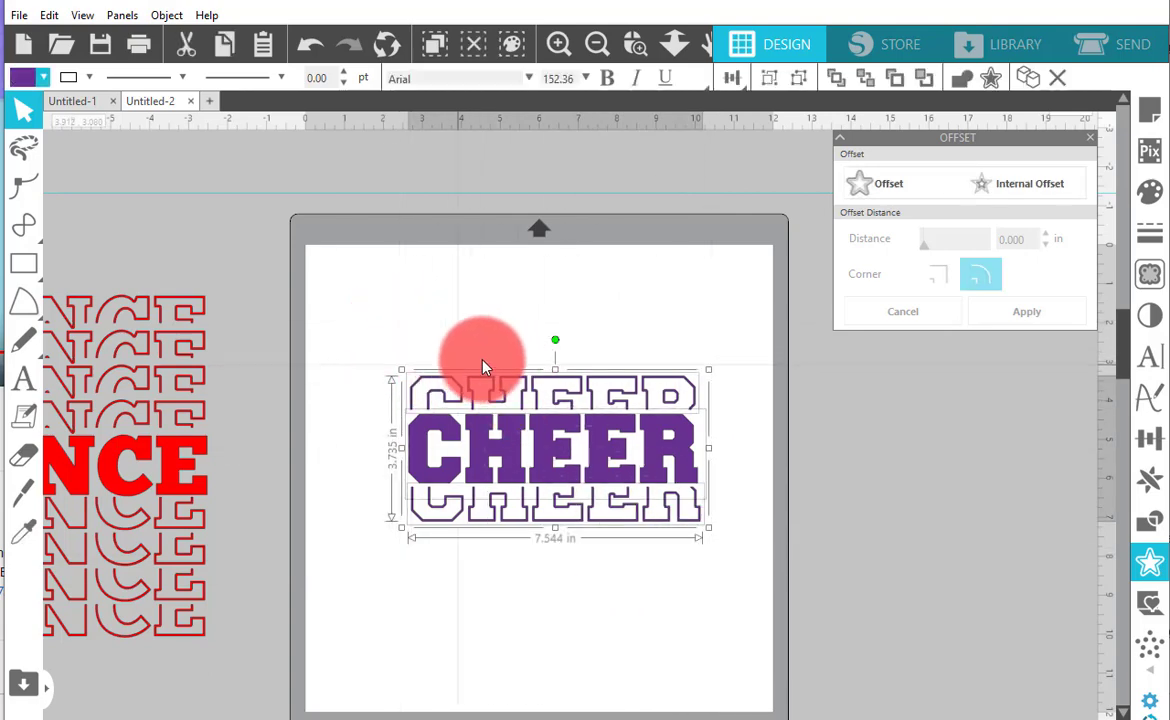
pyautogui.click(733, 80)
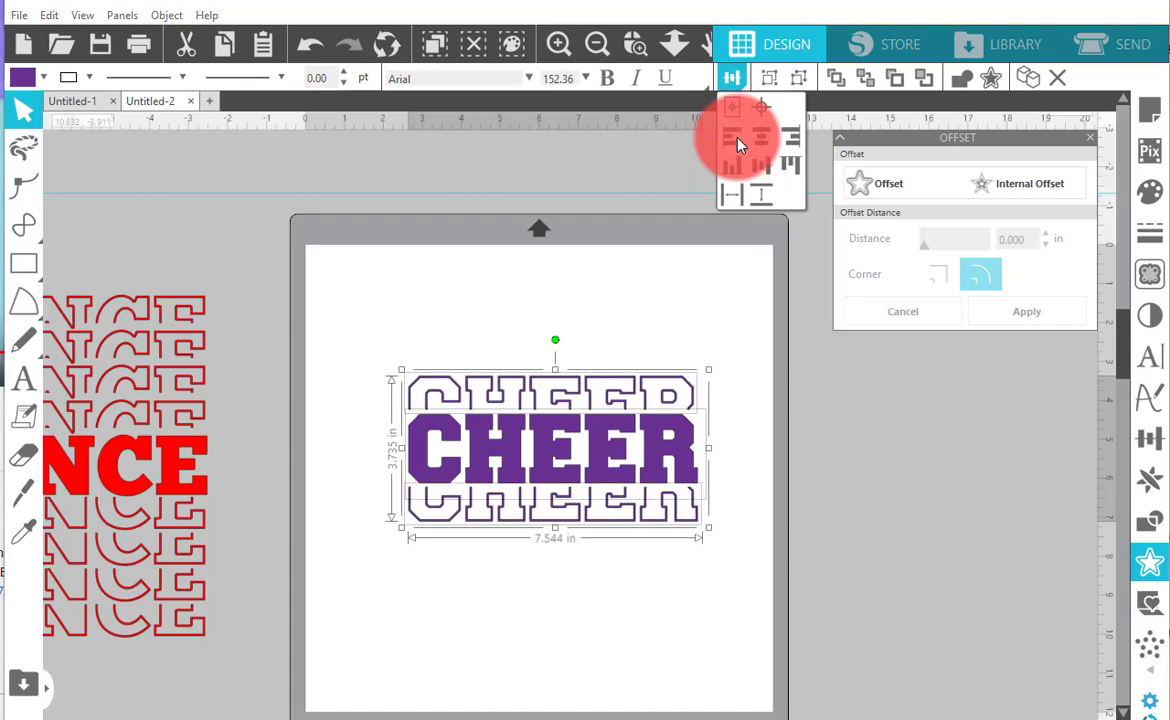
pyautogui.click(538, 660)
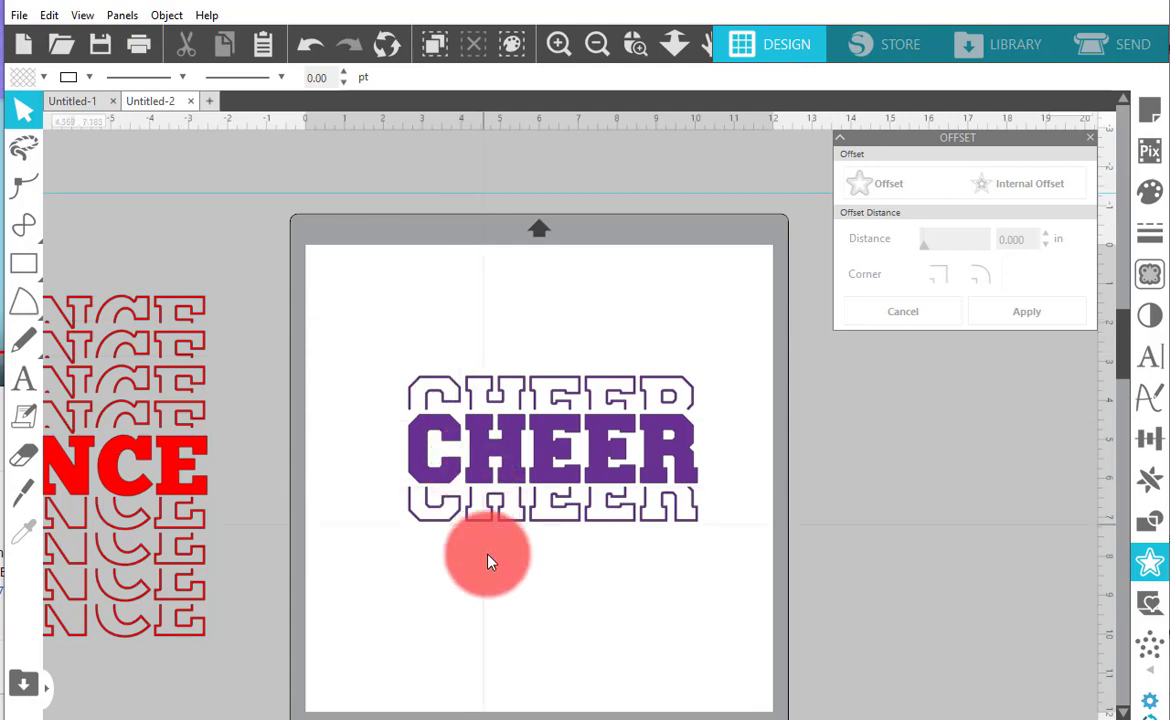
# - Replicate the upper outlined half of CHEER with two copies positioned above it
pyautogui.click(528, 389)
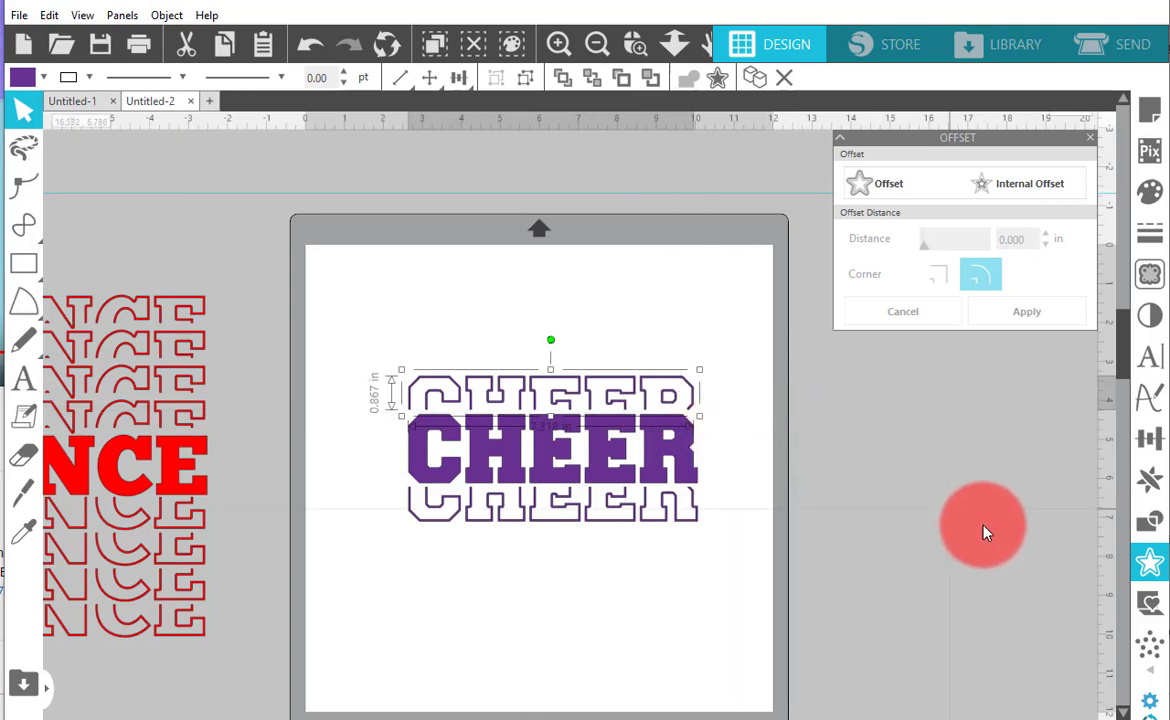
pyautogui.click(1150, 486)
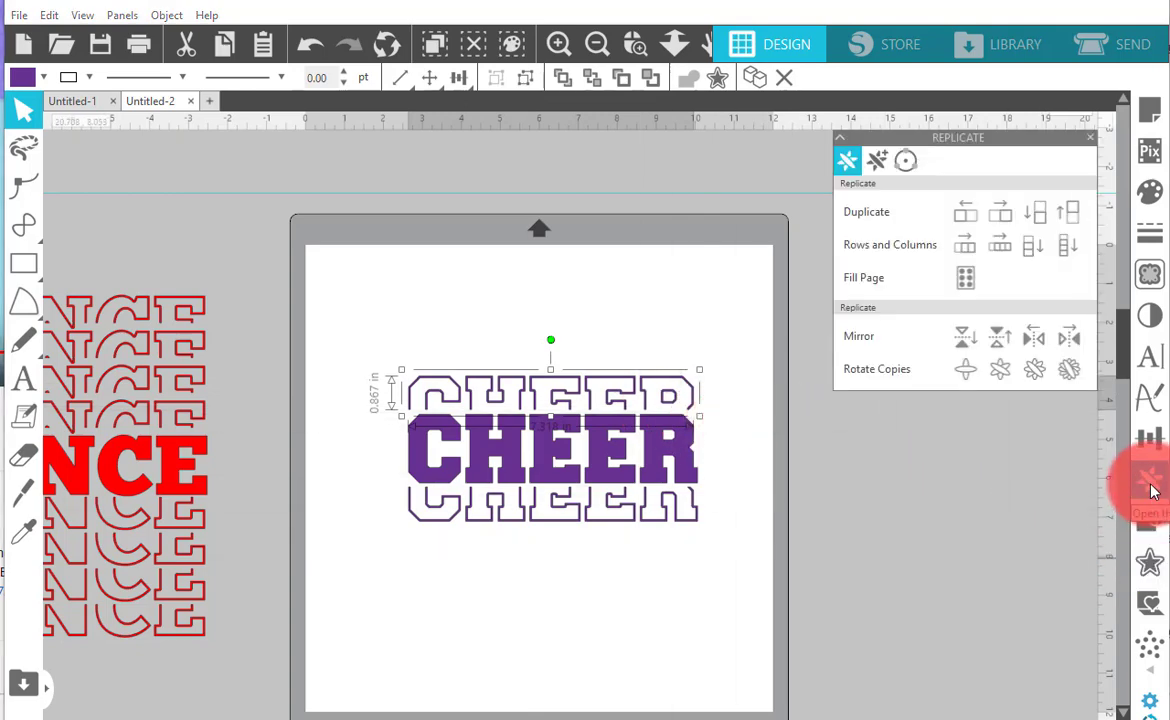
pyautogui.click(878, 164)
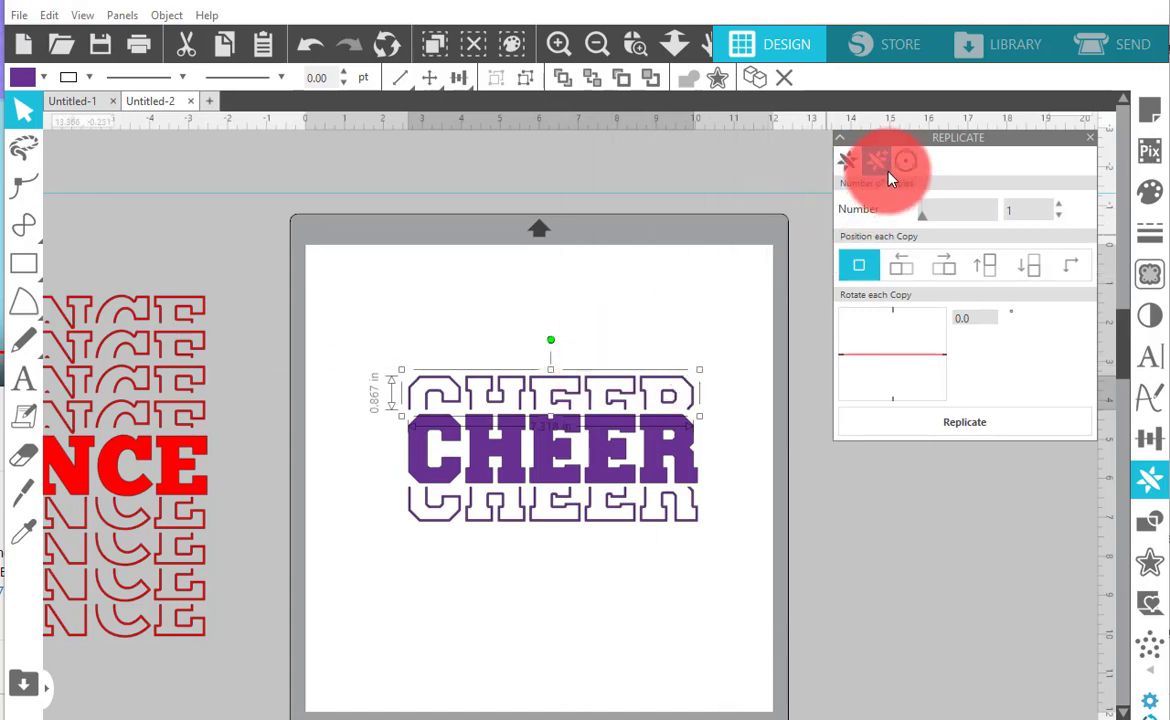
pyautogui.click(889, 176)
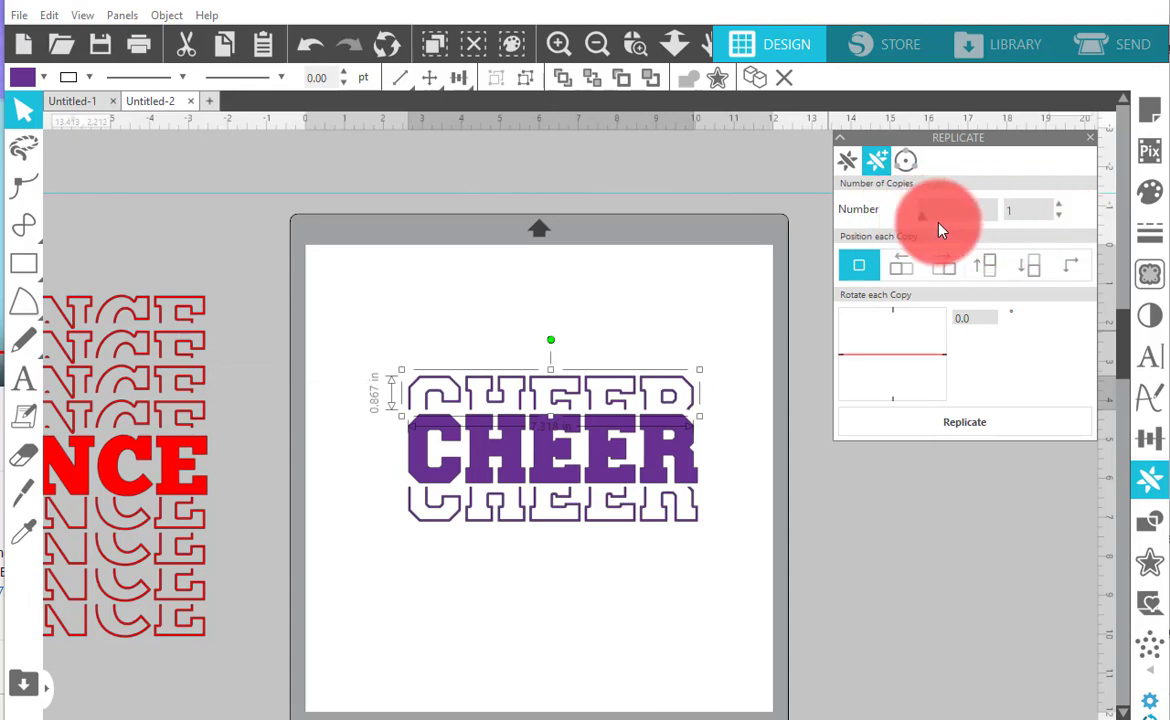
pyautogui.click(1063, 212)
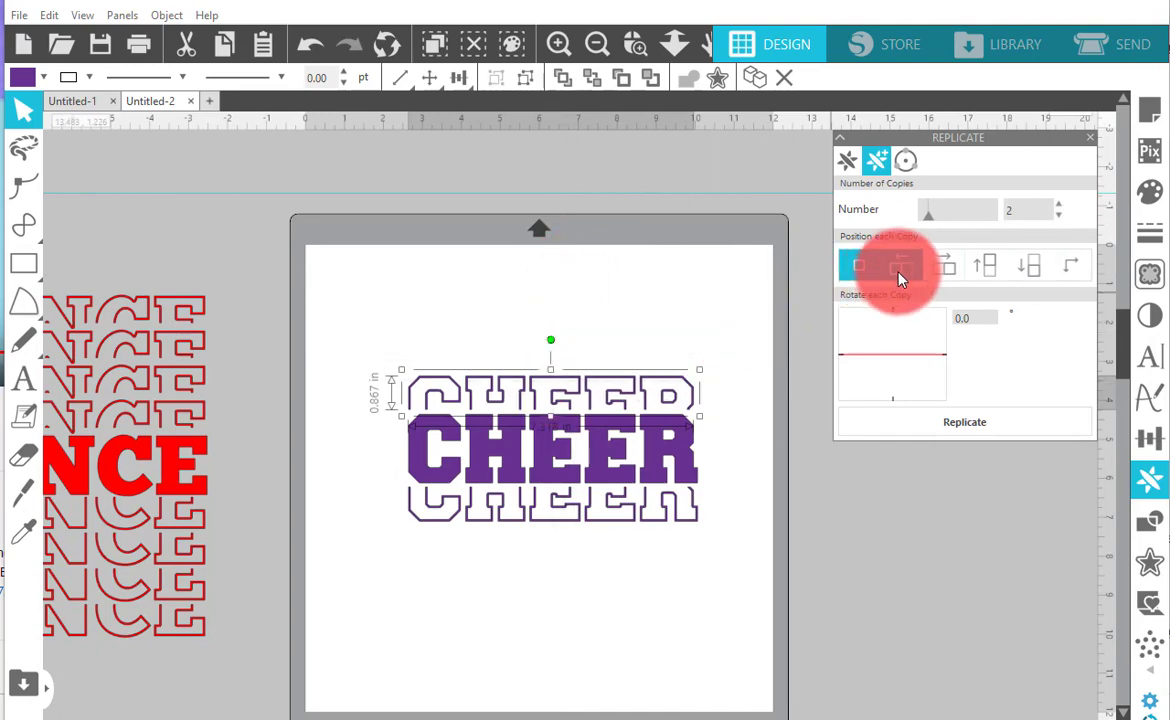
pyautogui.click(857, 267)
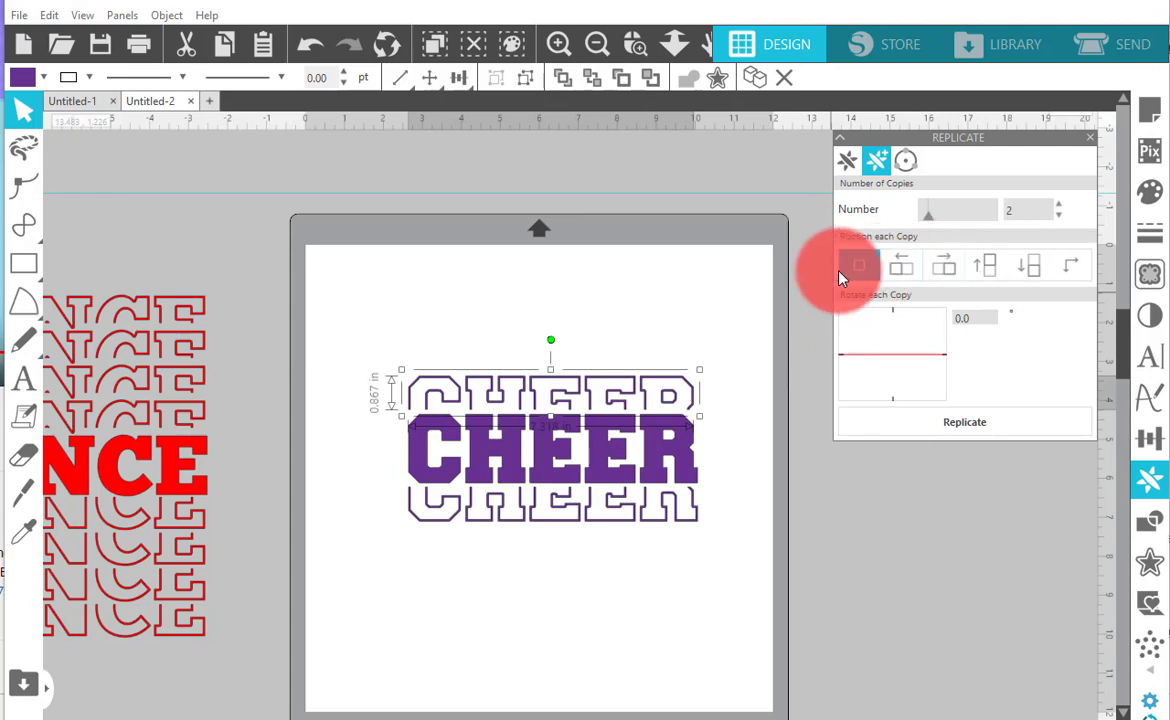
pyautogui.click(988, 270)
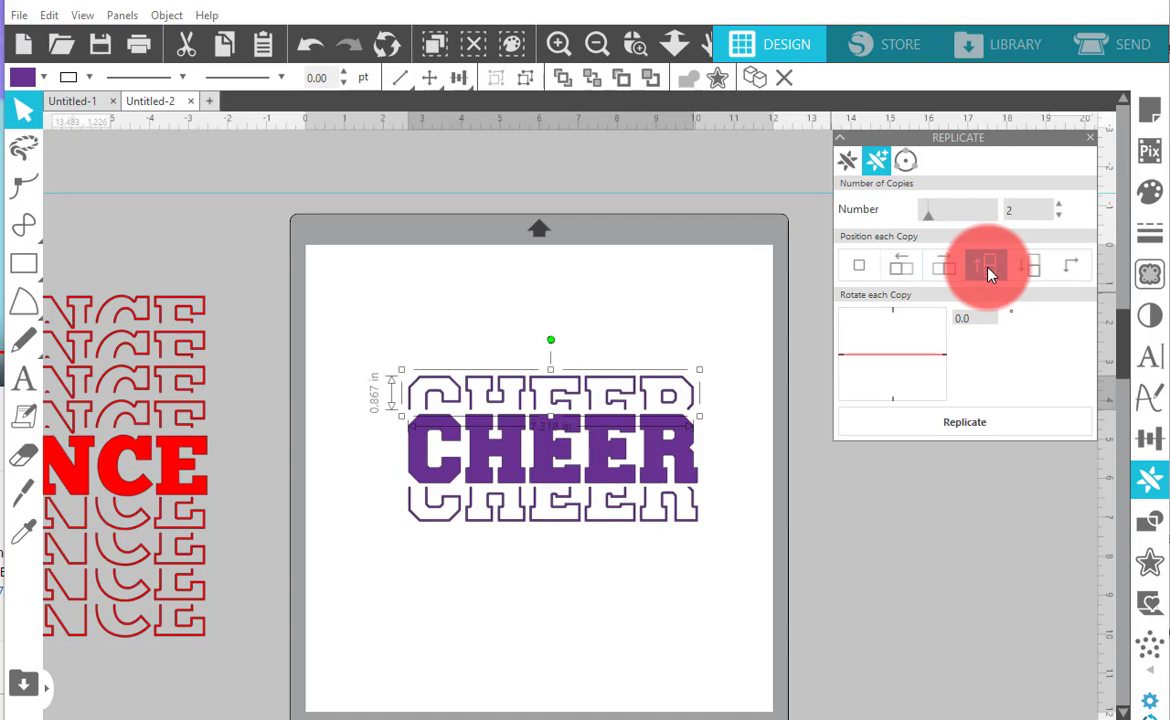
pyautogui.click(975, 427)
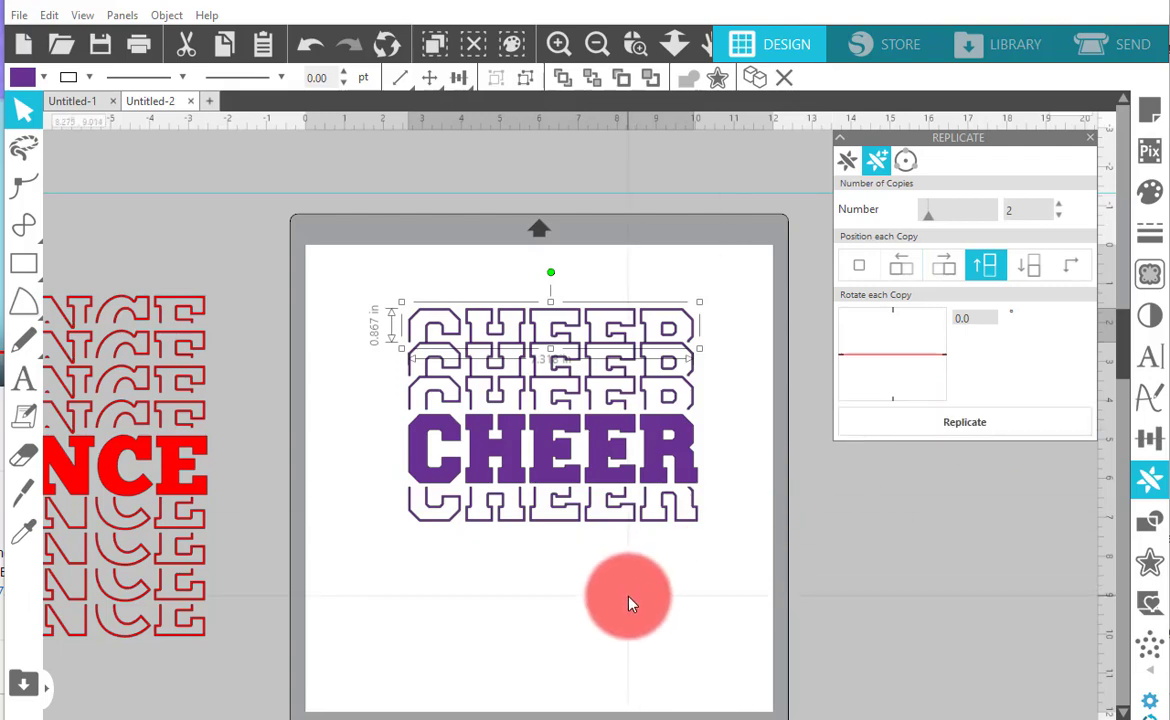
pyautogui.click(629, 603)
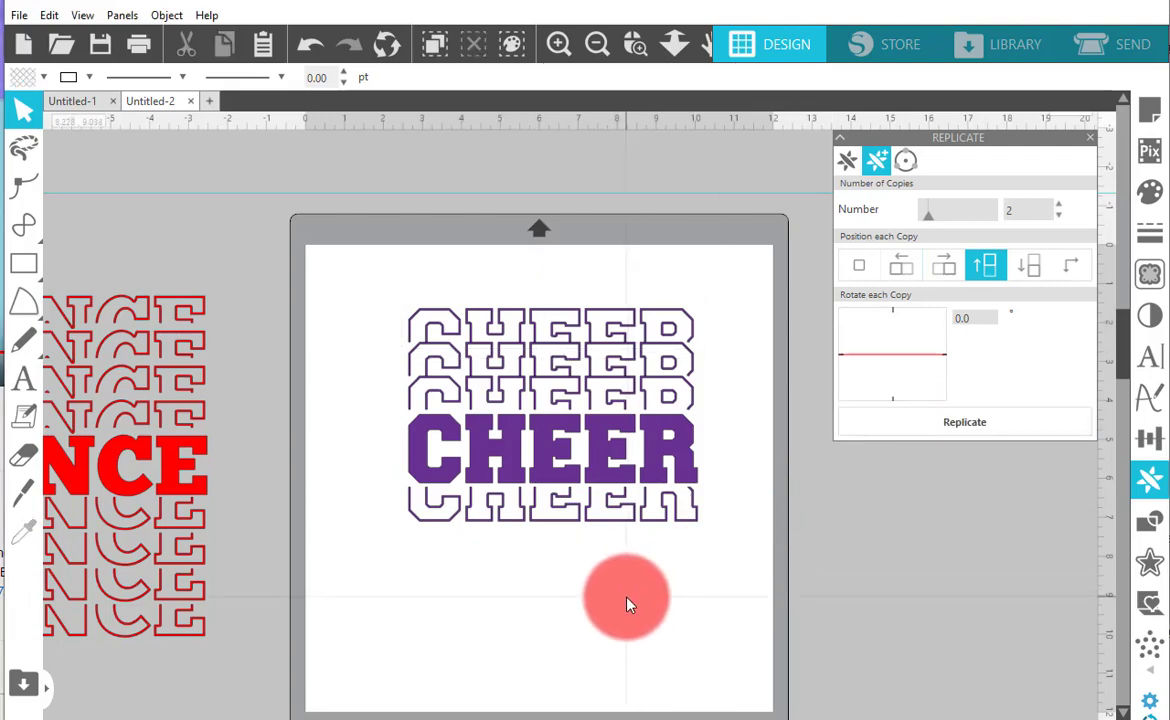
# - Replicate the lower outlined half of CHEER with two copies positioned below it
pyautogui.click(561, 523)
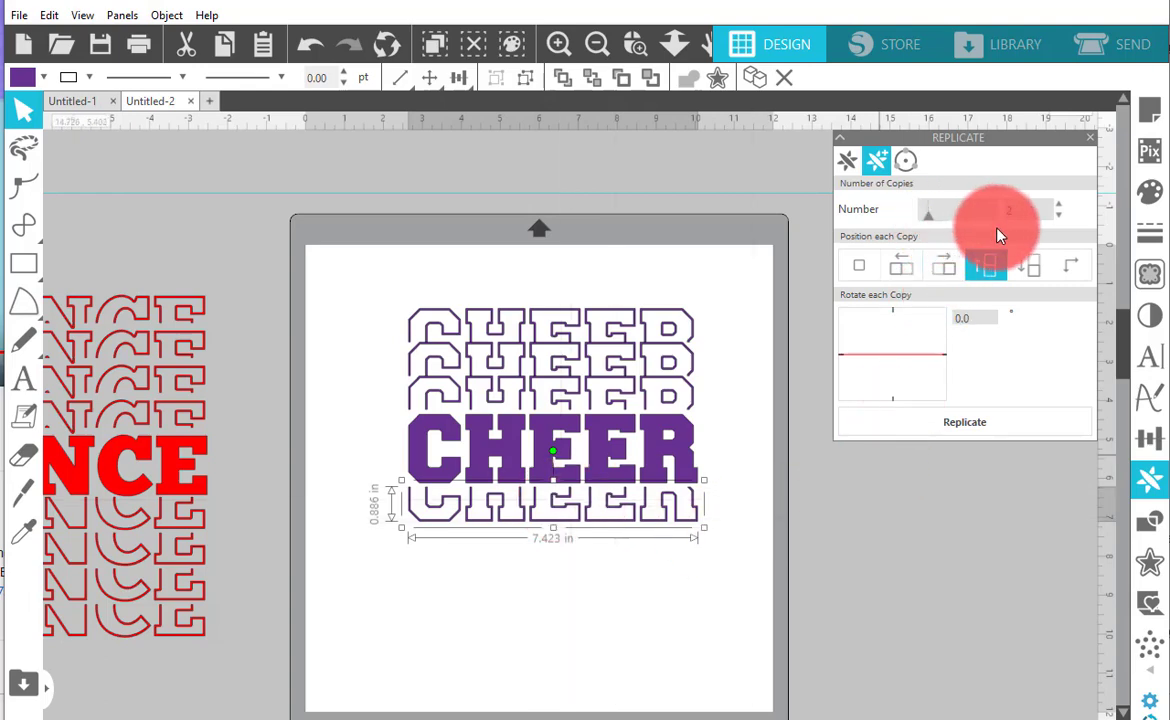
pyautogui.click(978, 264)
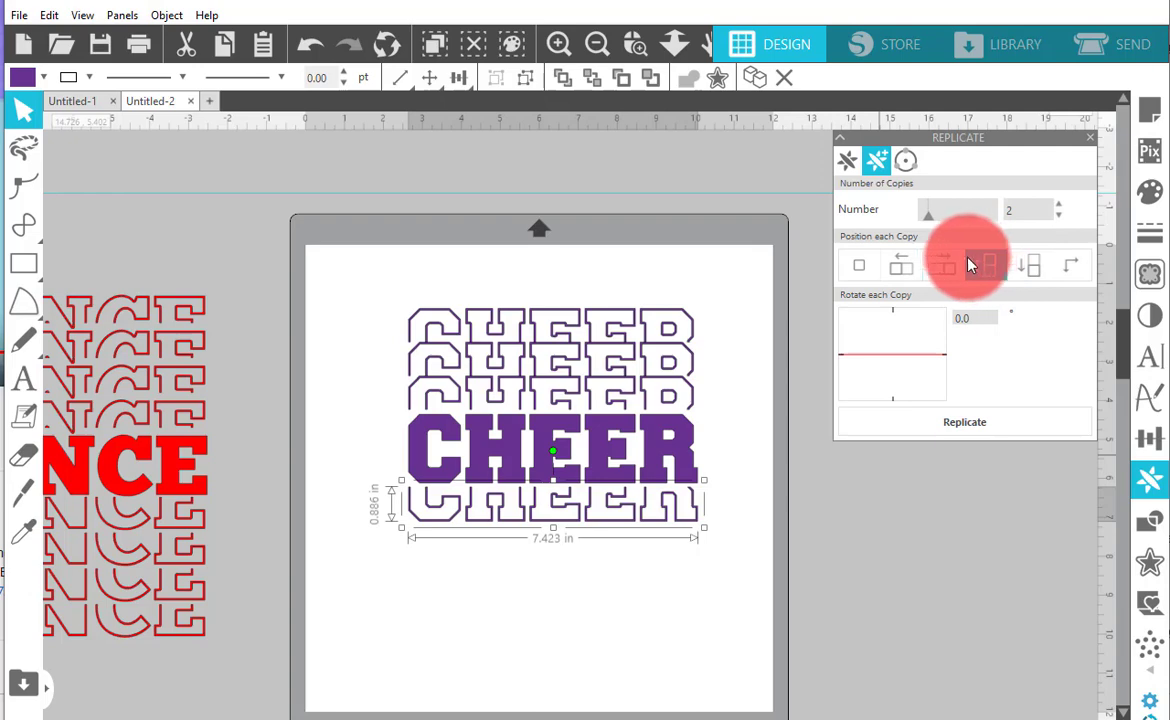
pyautogui.click(984, 265)
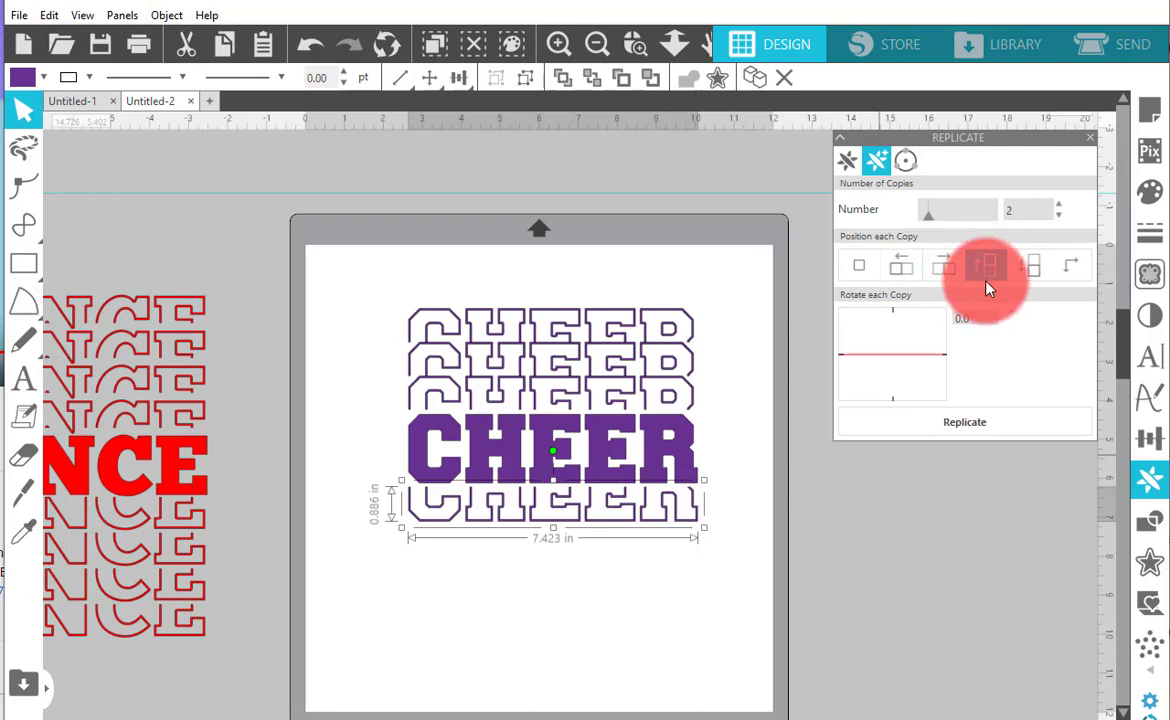
pyautogui.click(1040, 268)
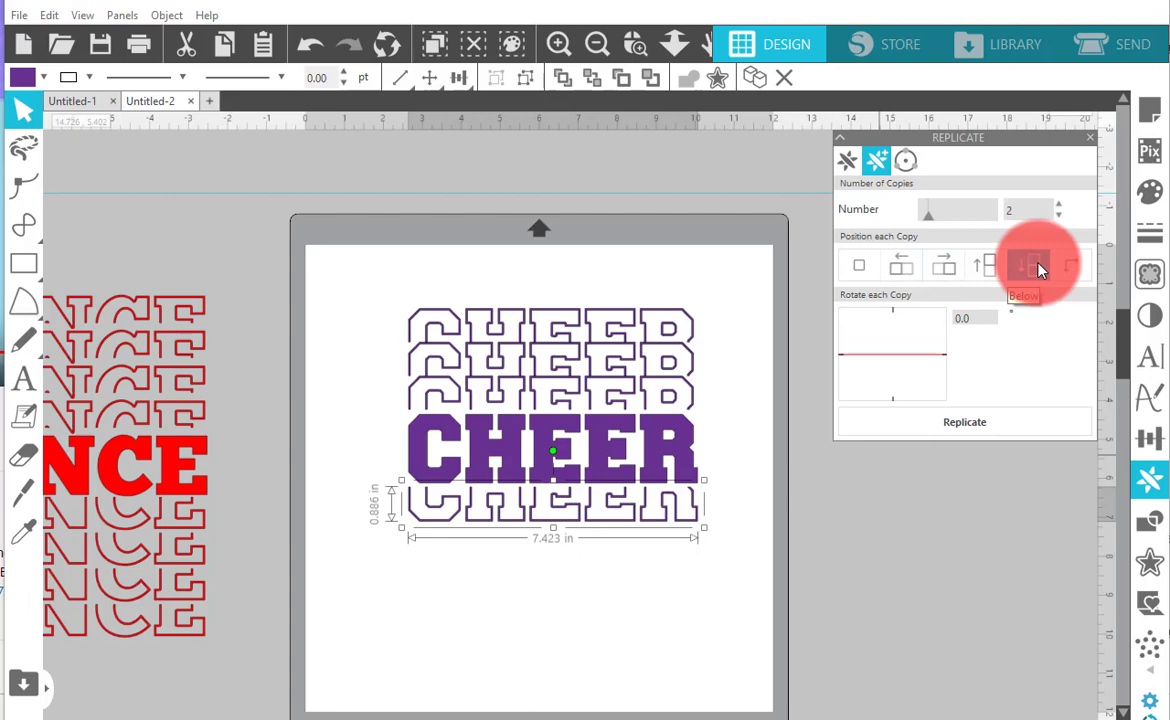
pyautogui.click(983, 422)
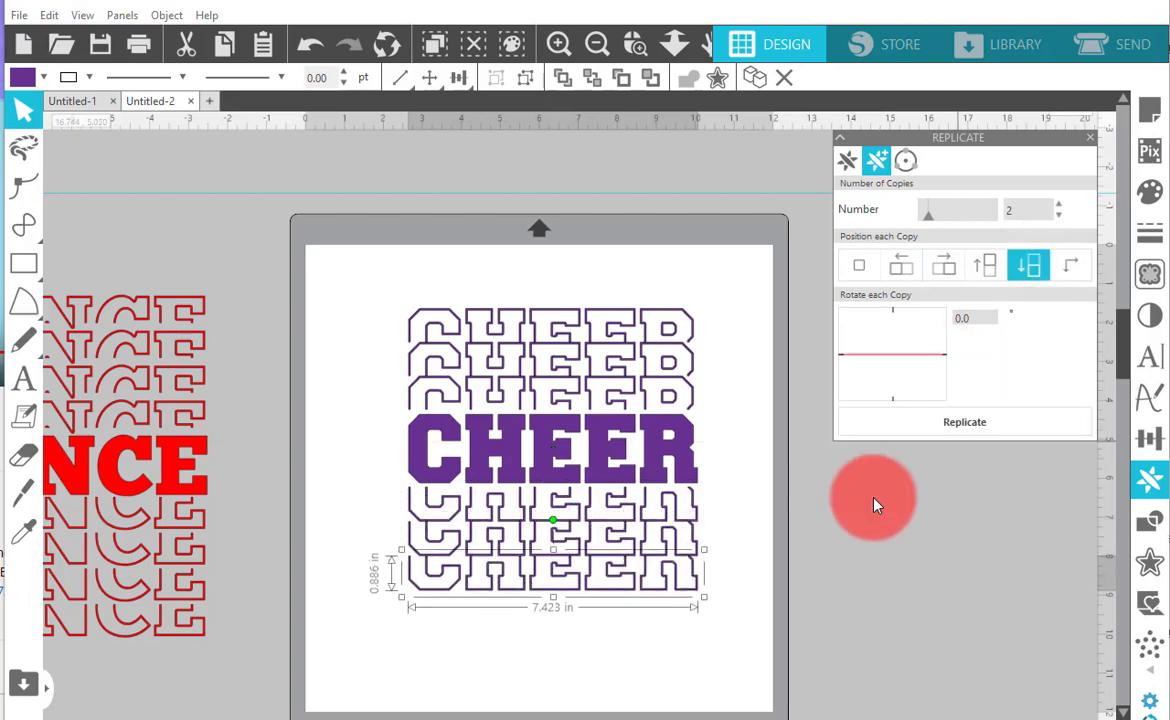
pyautogui.click(660, 660)
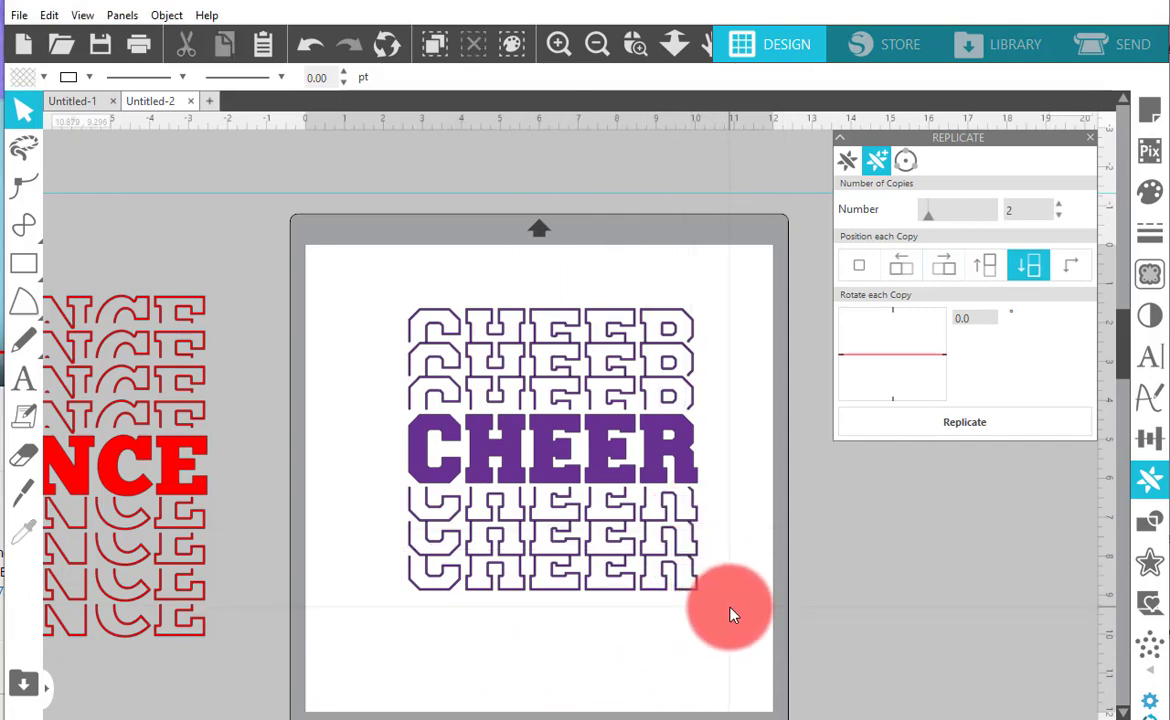
# - Group the solid CHEER and all the outlined rows above and below it into one design
pyautogui.moveTo(720, 620); pyautogui.dragTo(397, 282)
pyautogui.rightClick(456, 366)
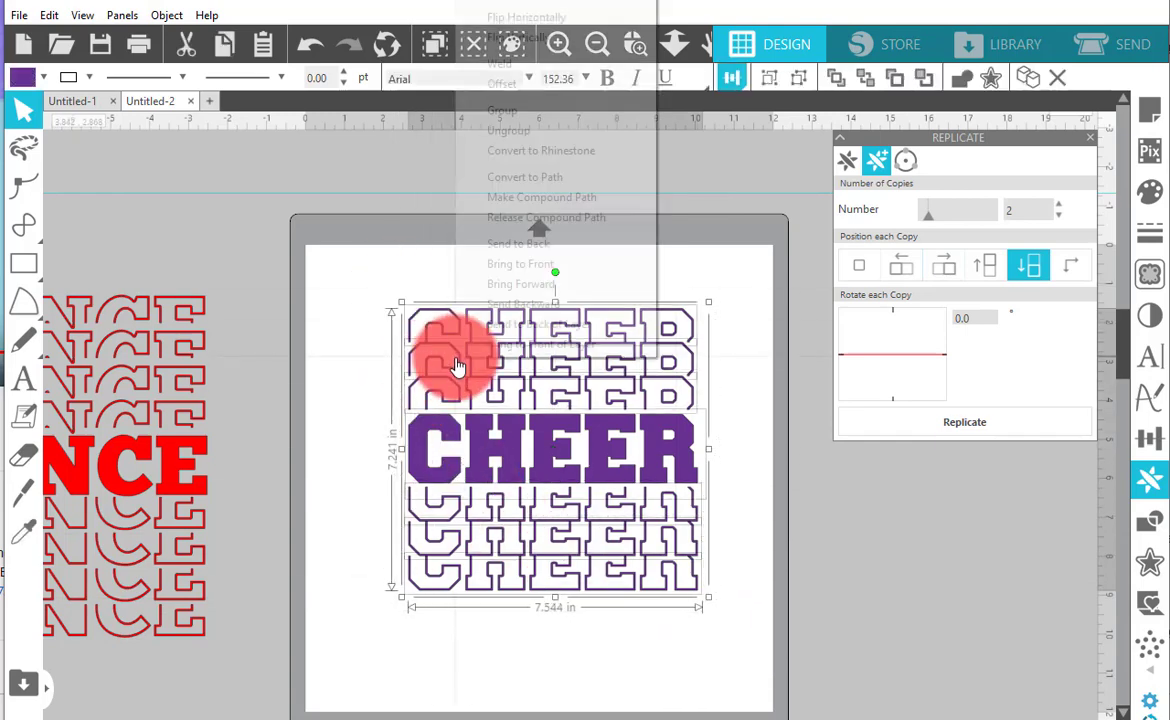
pyautogui.click(528, 127)
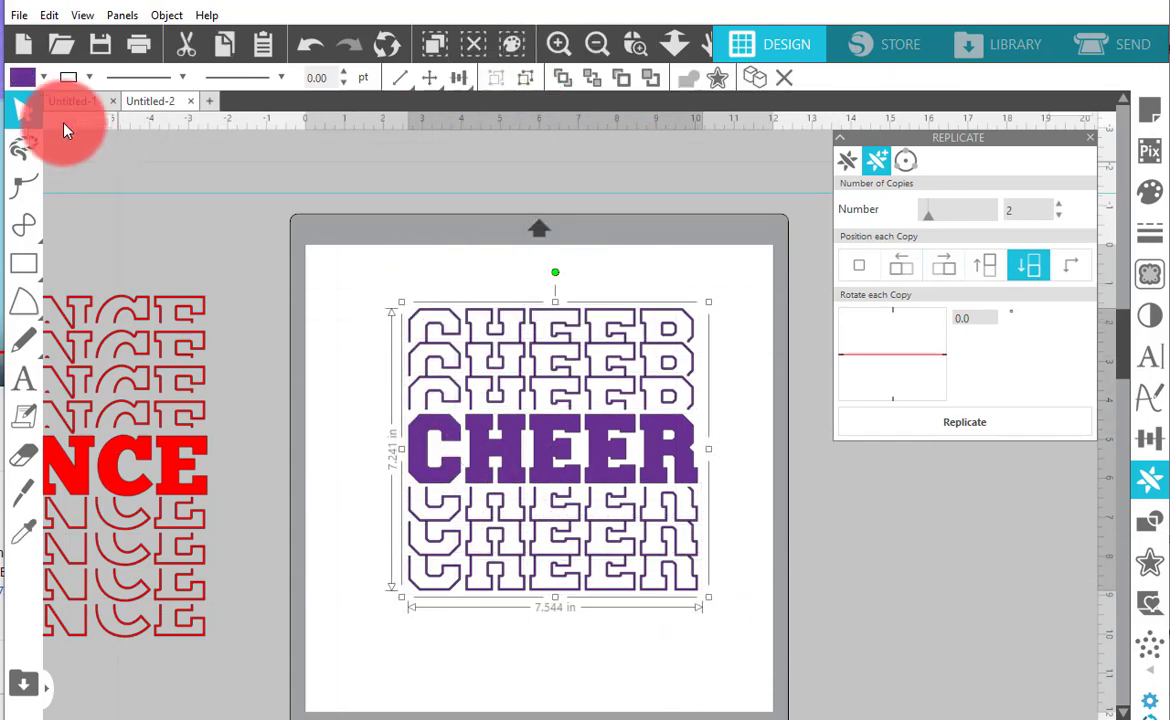
# - Save the design to the hard drive in the Downloads folder as an SVG file named CHEER
pyautogui.click(20, 18)
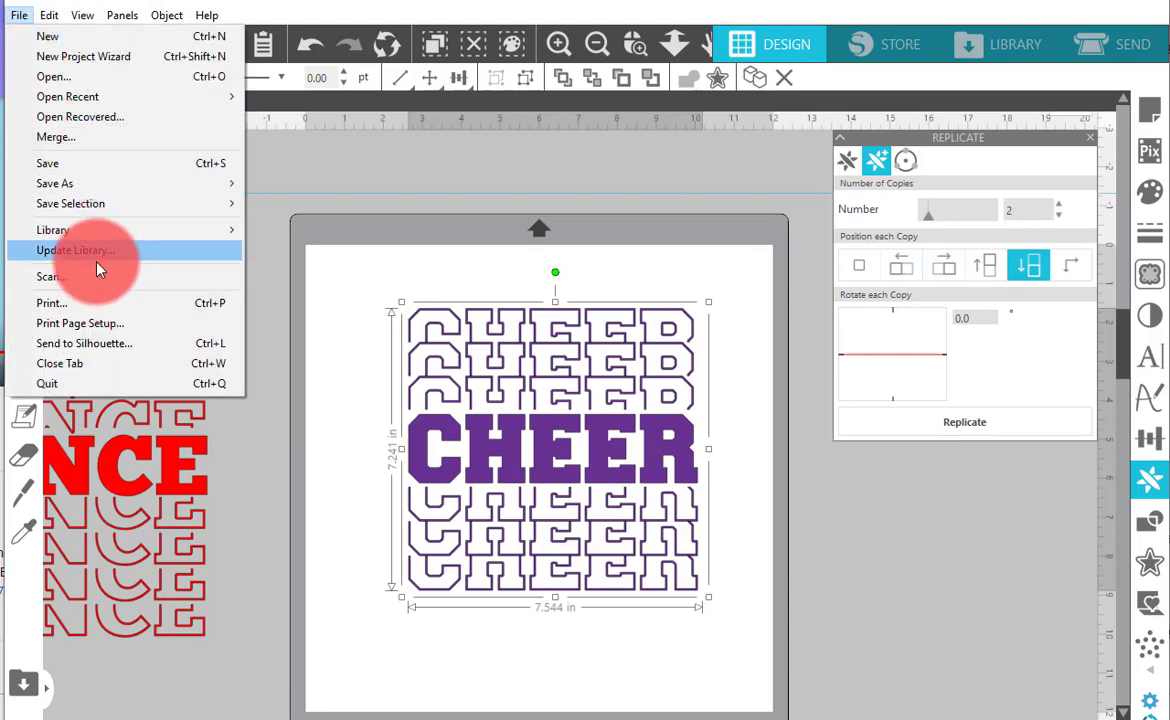
pyautogui.moveTo(100, 190)
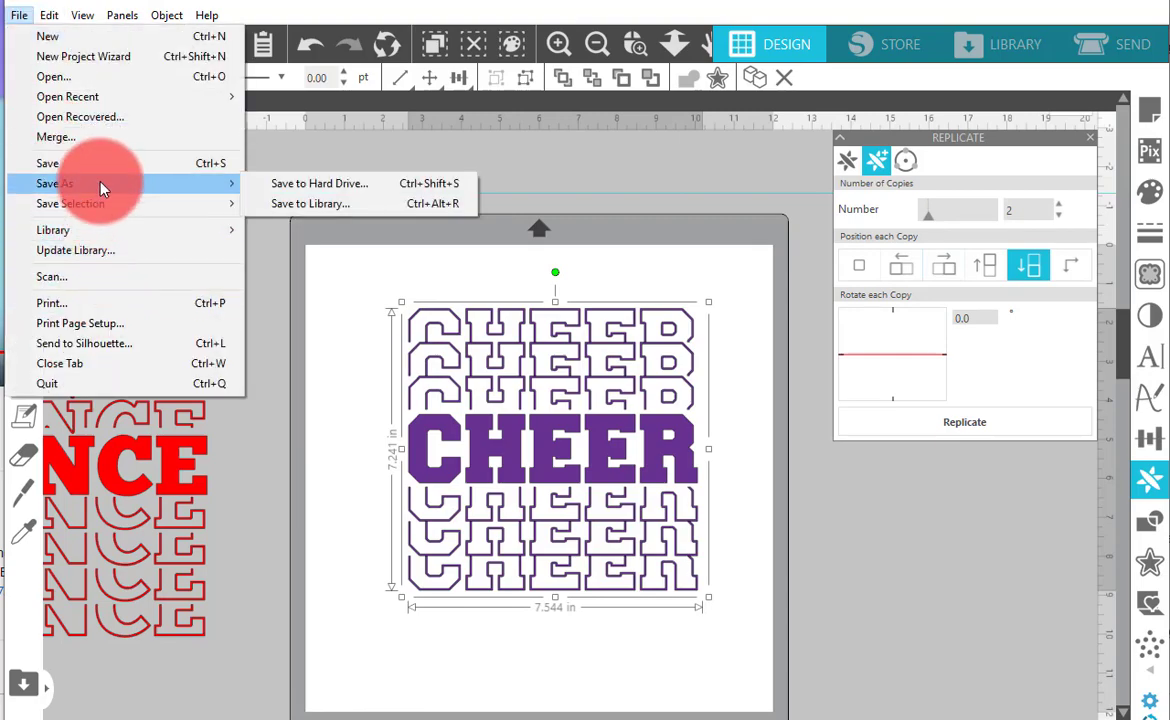
pyautogui.click(300, 184)
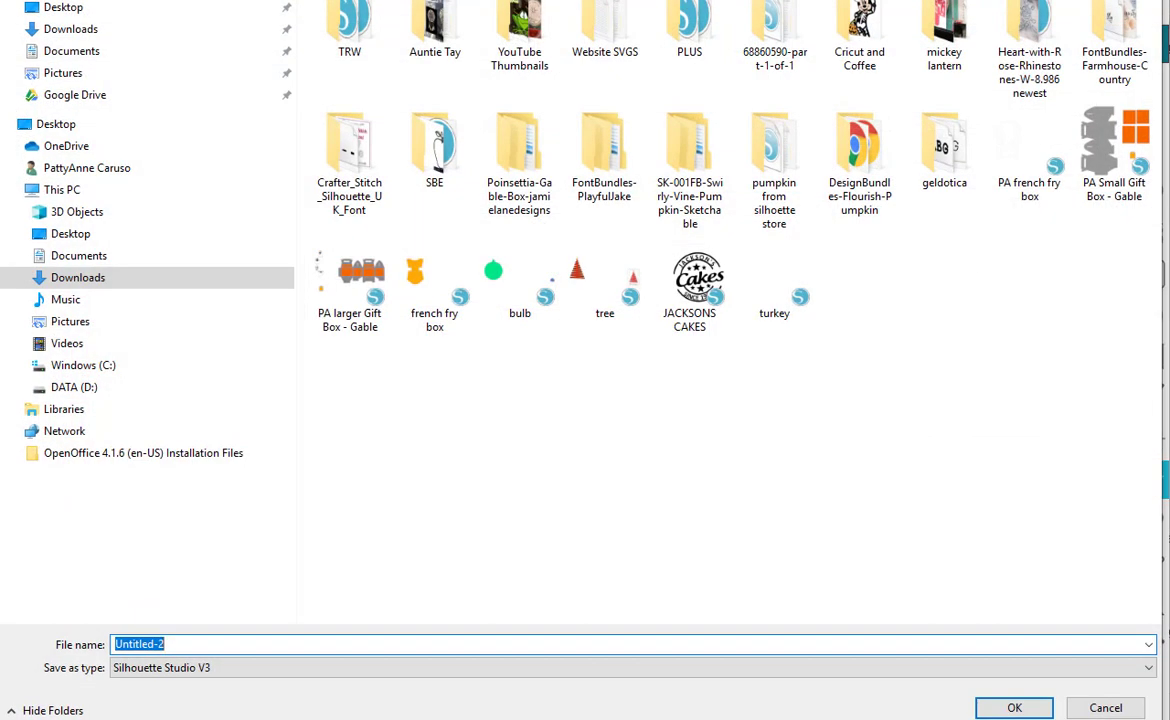
pyautogui.write('CHEER')
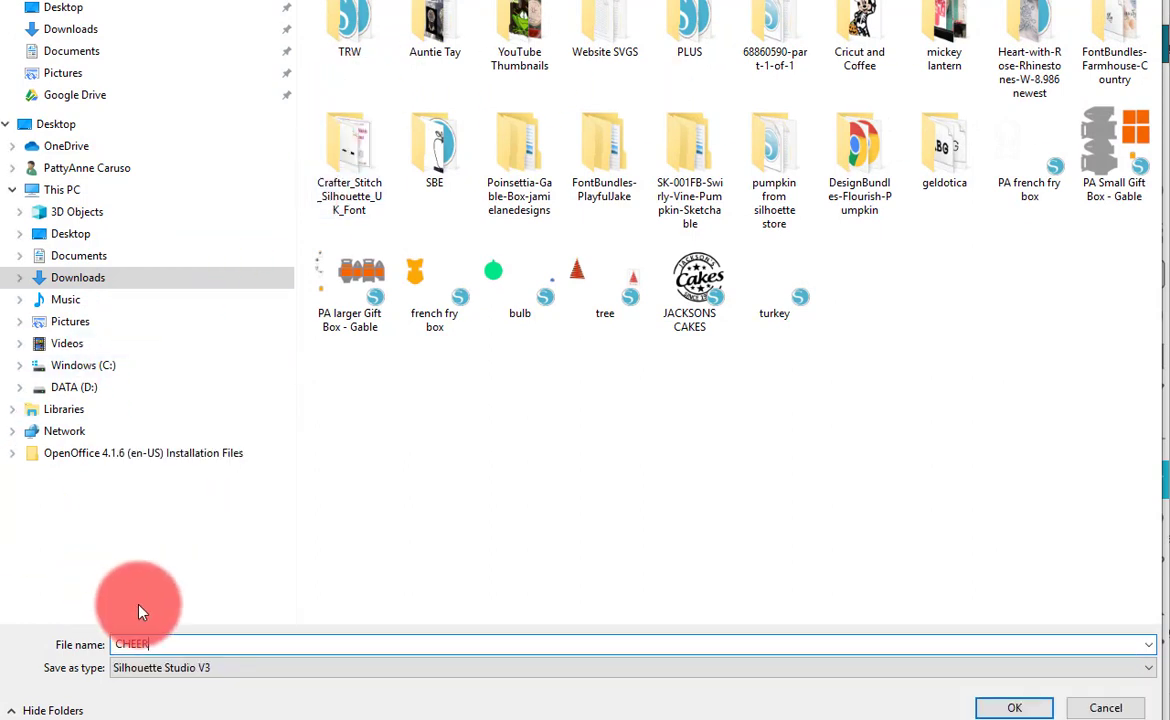
pyautogui.click(135, 668)
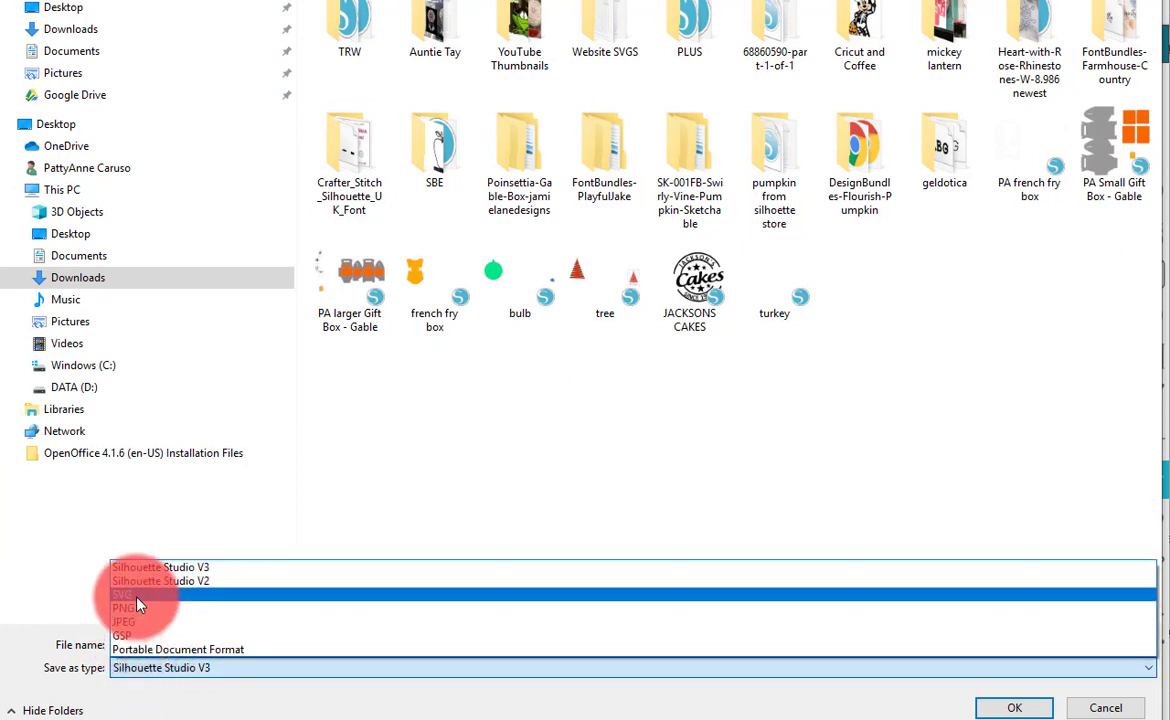
pyautogui.click(138, 598)
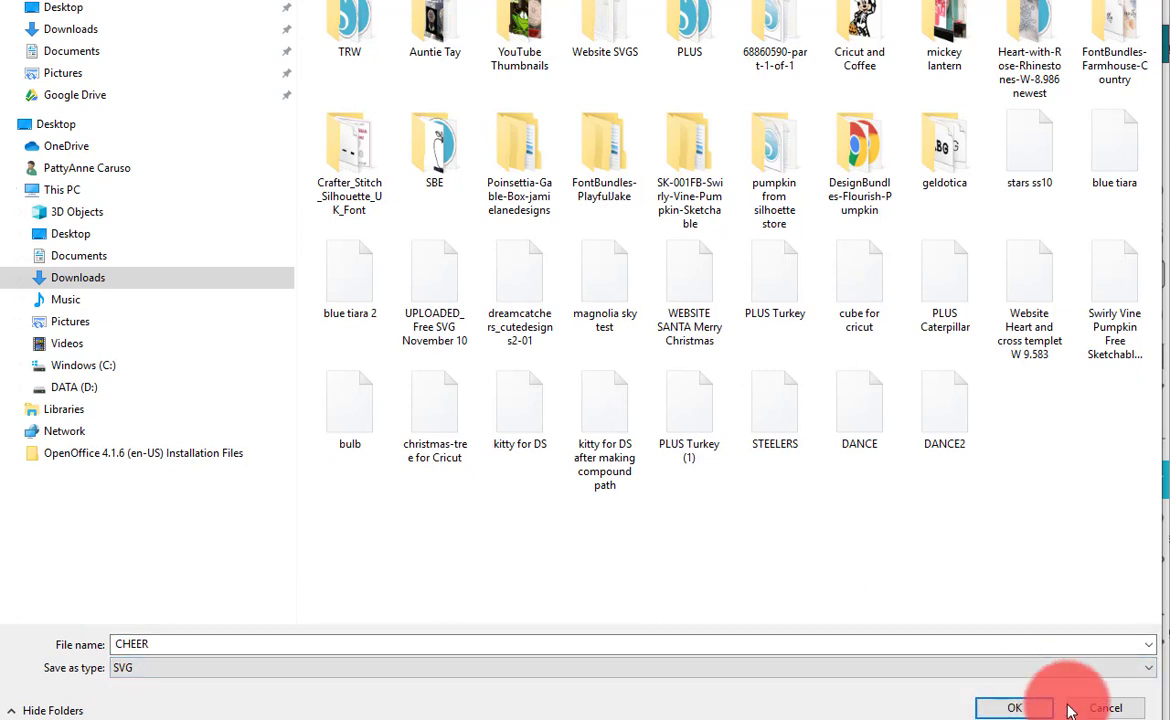
pyautogui.click(1014, 708)
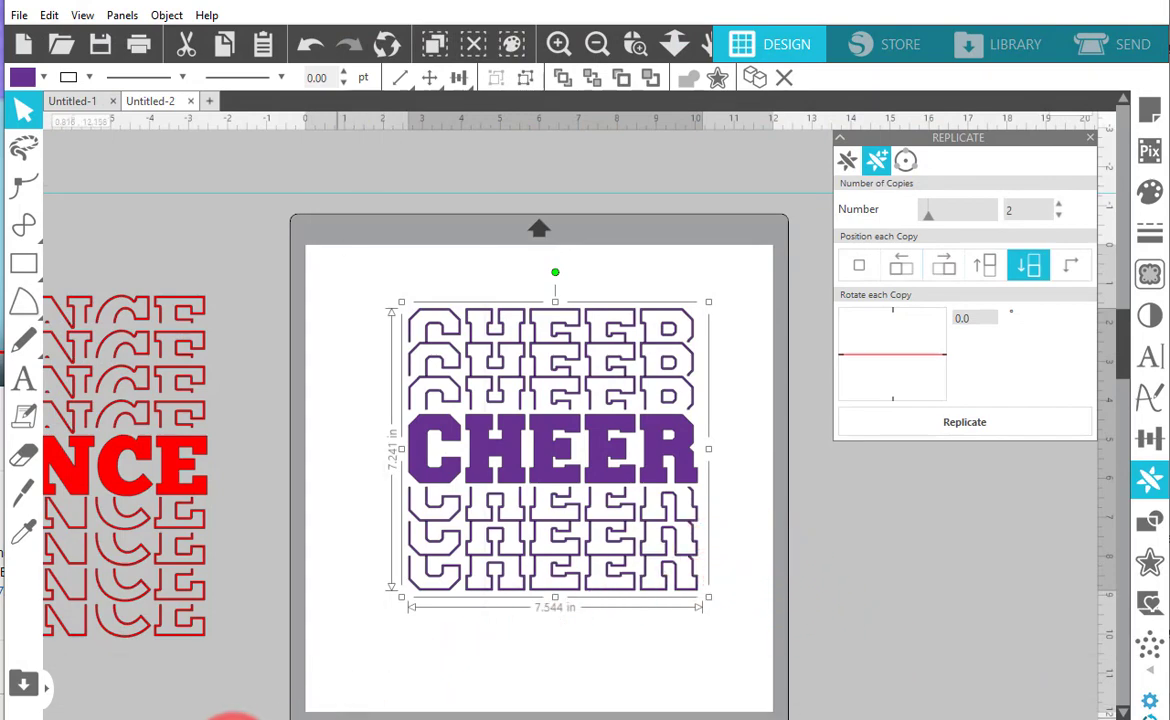
# - Switch to Cricut Design Space and delete the DANCE design from the canvas
pyautogui.click(410, 690)
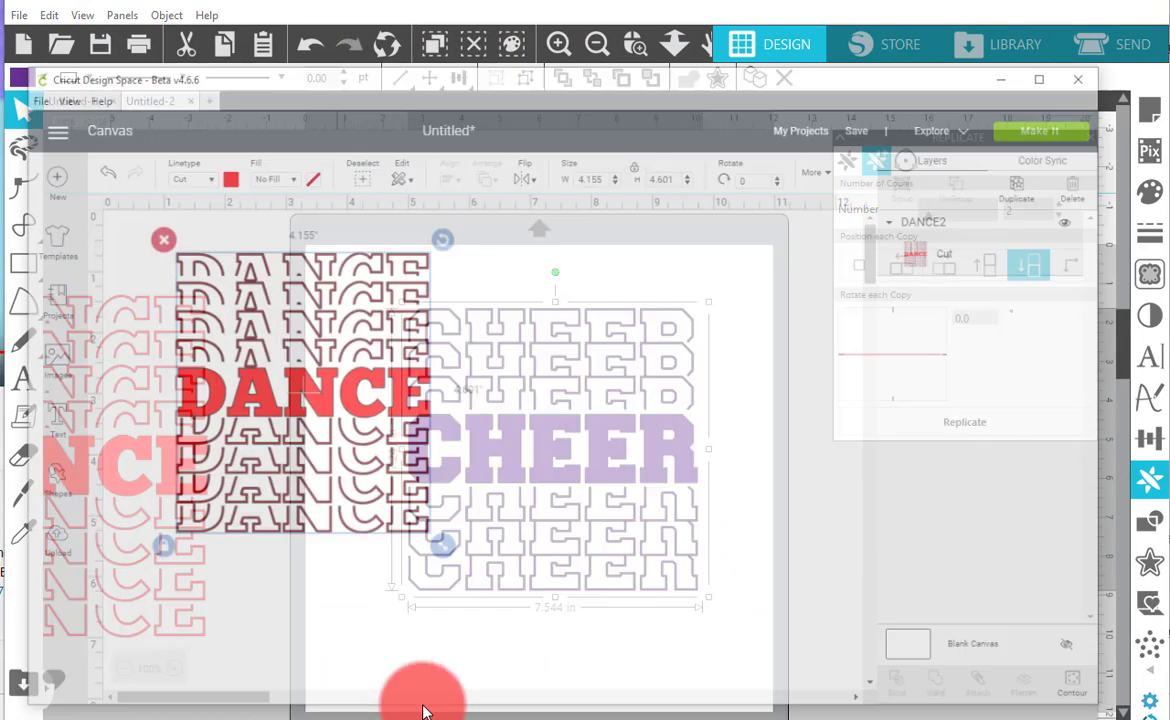
pyautogui.moveTo(538, 548); pyautogui.dragTo(118, 178)
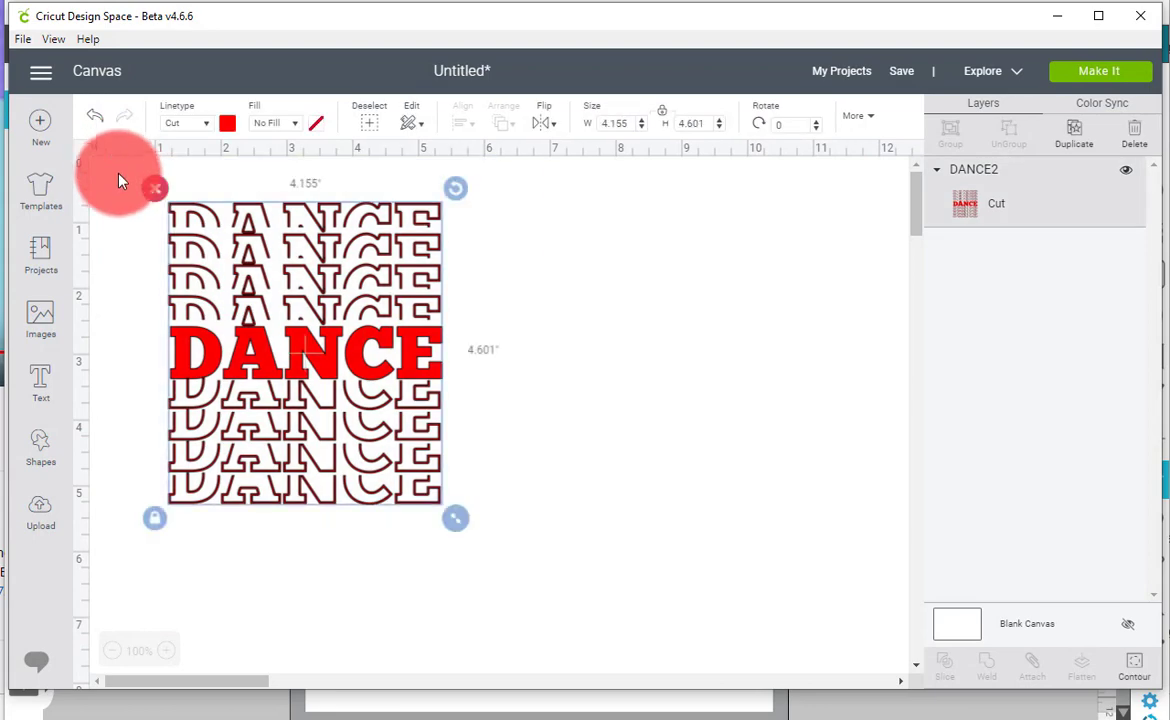
pyautogui.press('Delete')
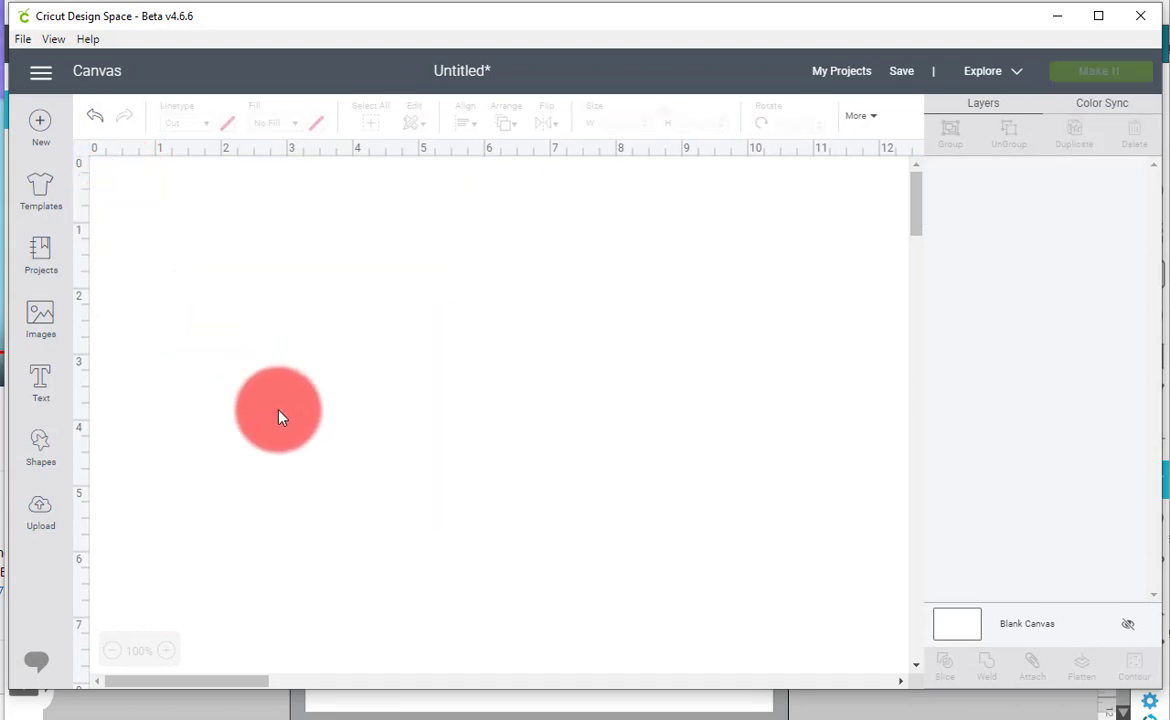
# - Upload the CHEER file from the Downloads folder as an image and save it under the name CHEER
pyautogui.click(50, 522)
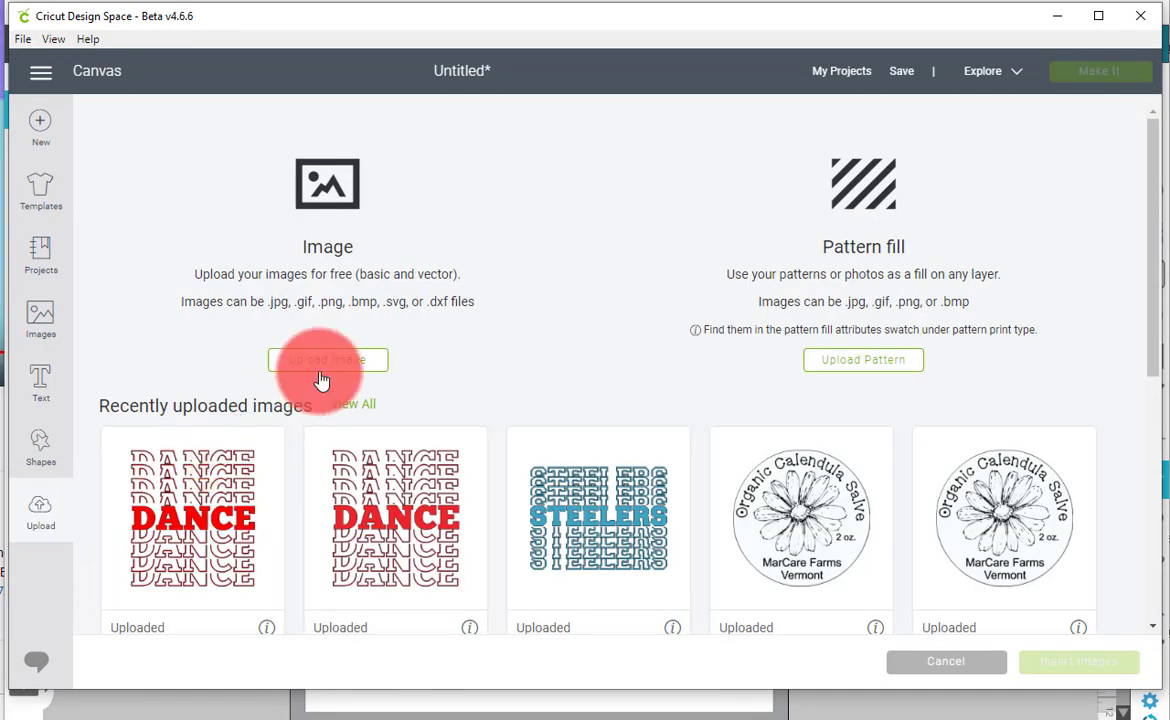
pyautogui.click(330, 373)
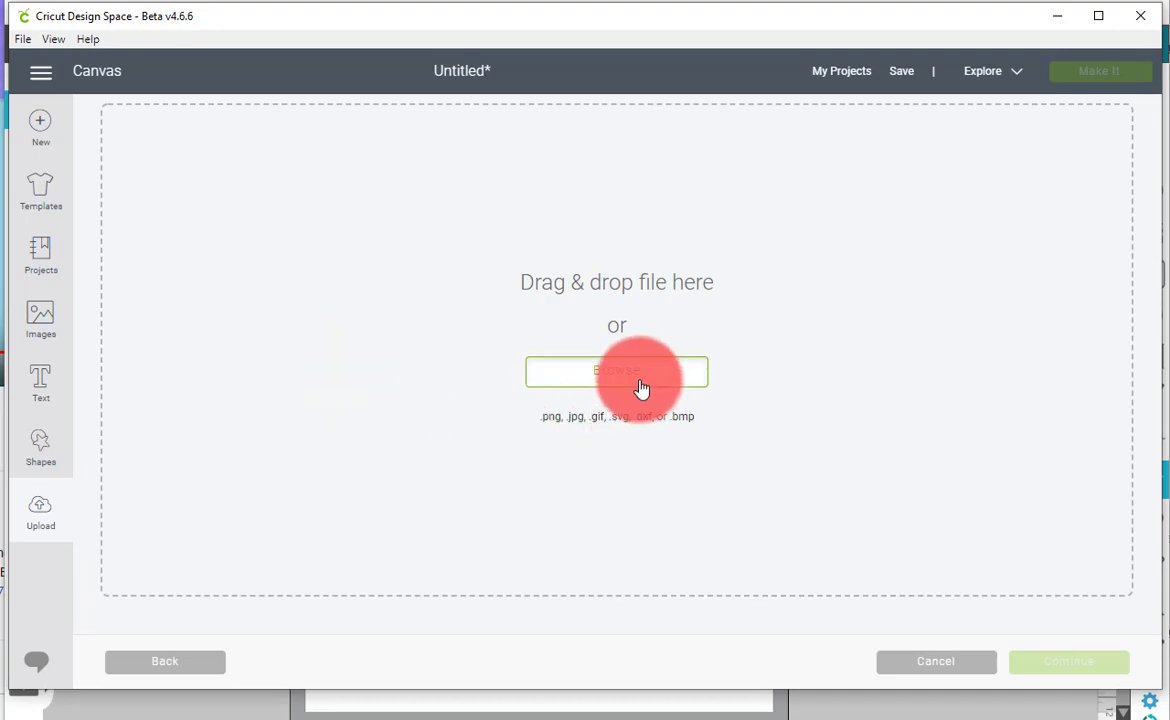
pyautogui.click(641, 380)
pyautogui.moveTo(872, 146); pyautogui.dragTo(903, 444)
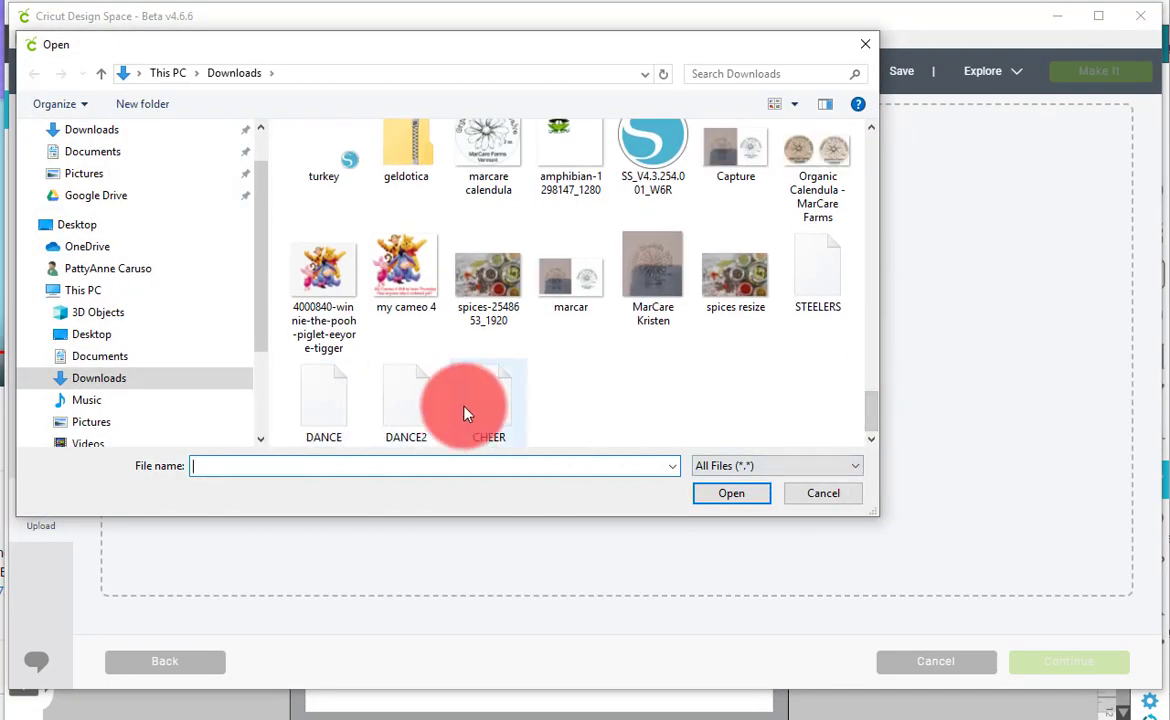
pyautogui.click(490, 408)
pyautogui.click(740, 497)
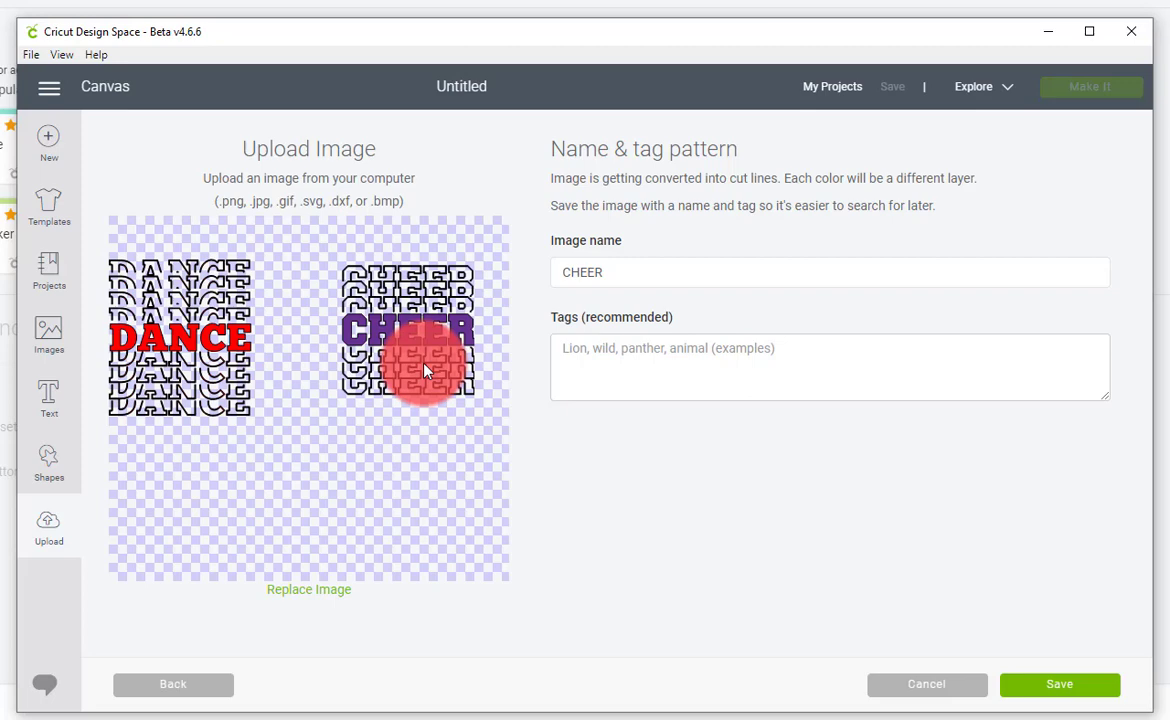
pyautogui.click(1050, 690)
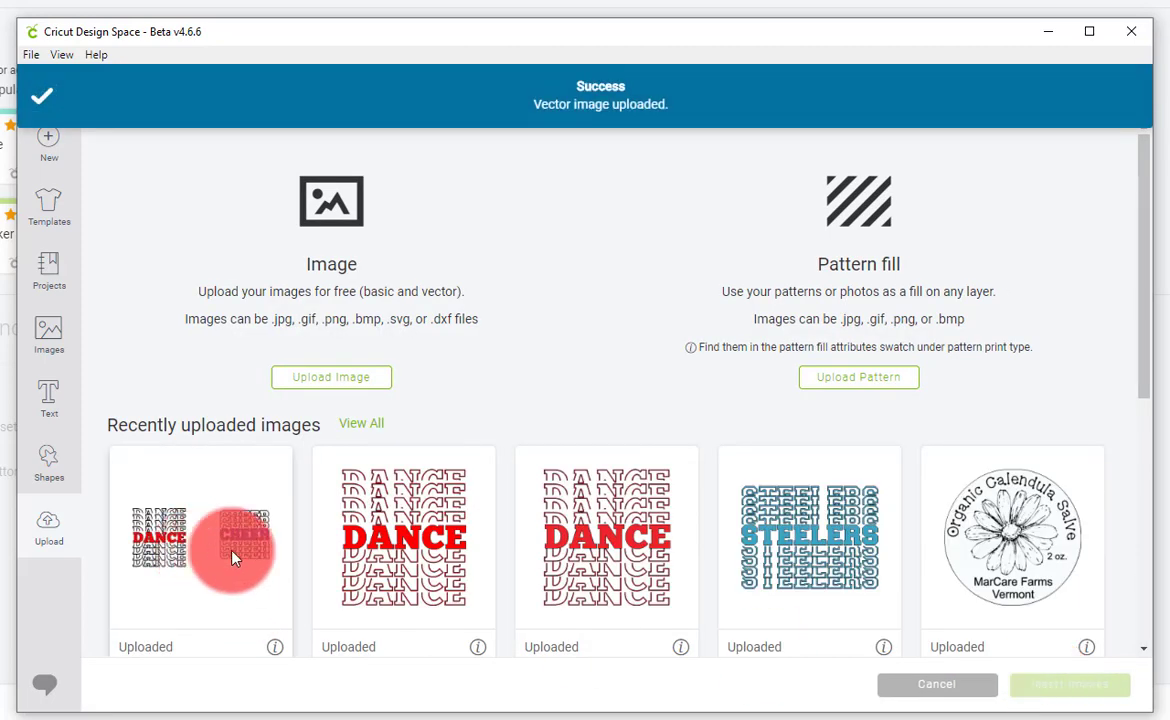
# - Insert the uploaded image with the DANCE and CHEER designs and move it fully into the visible canvas, at about X 1.1
pyautogui.click(232, 558)
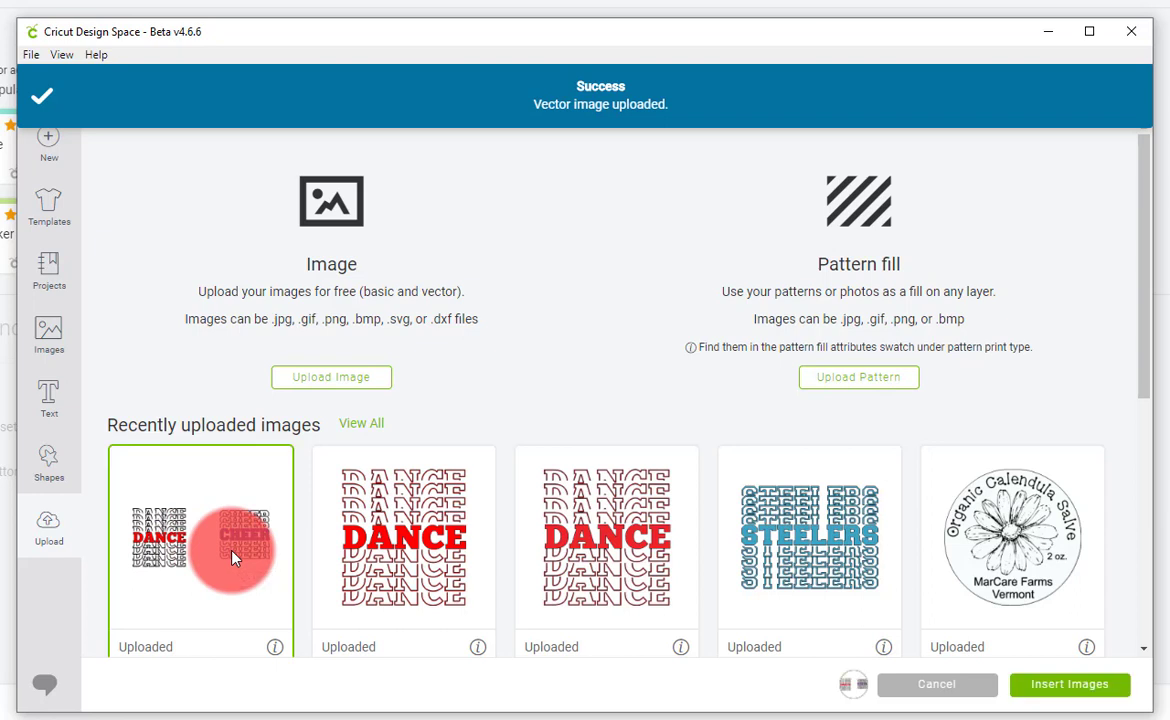
pyautogui.click(1053, 690)
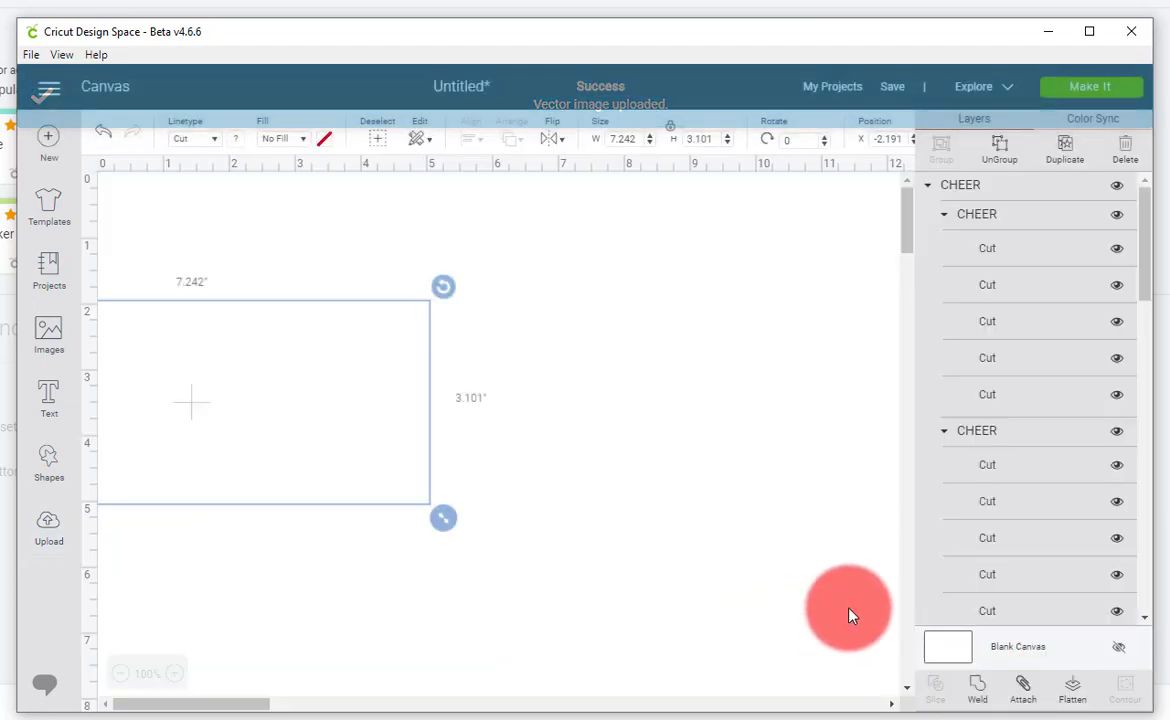
pyautogui.moveTo(380, 410); pyautogui.dragTo(589, 405)
# - Ungroup the inserted image and delete the DANCE design from the canvas
pyautogui.moveTo(700, 541); pyautogui.dragTo(68, 240)
pyautogui.rightClick(285, 290)
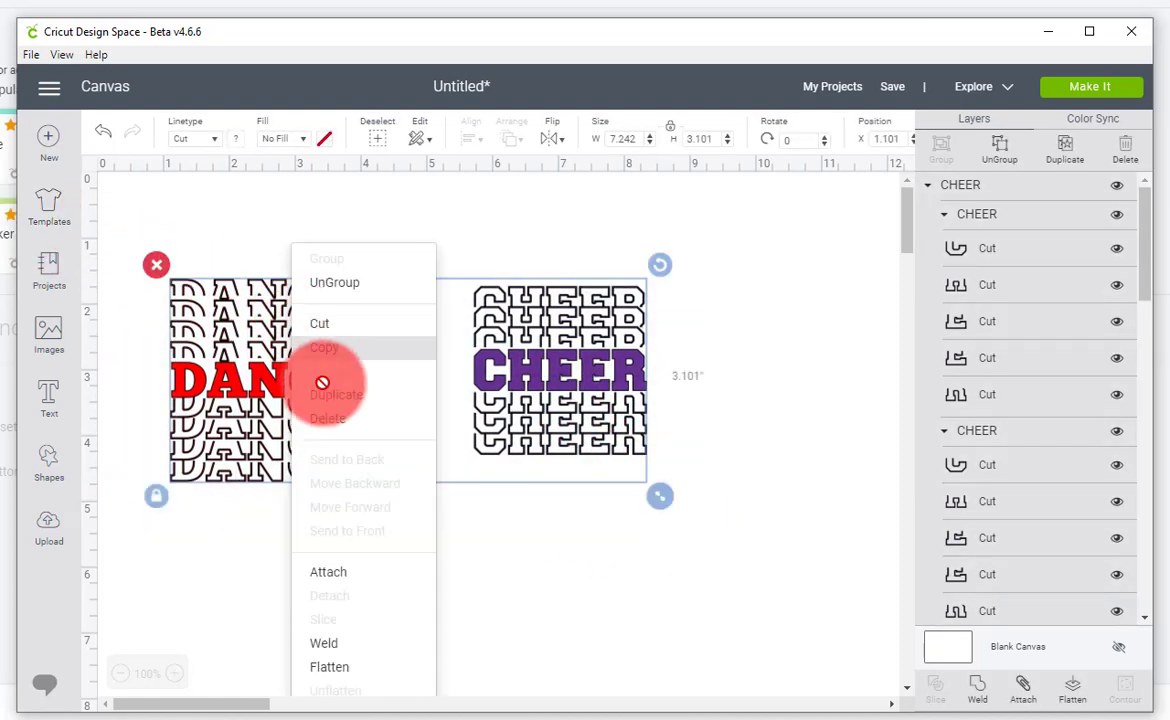
pyautogui.click(1000, 147)
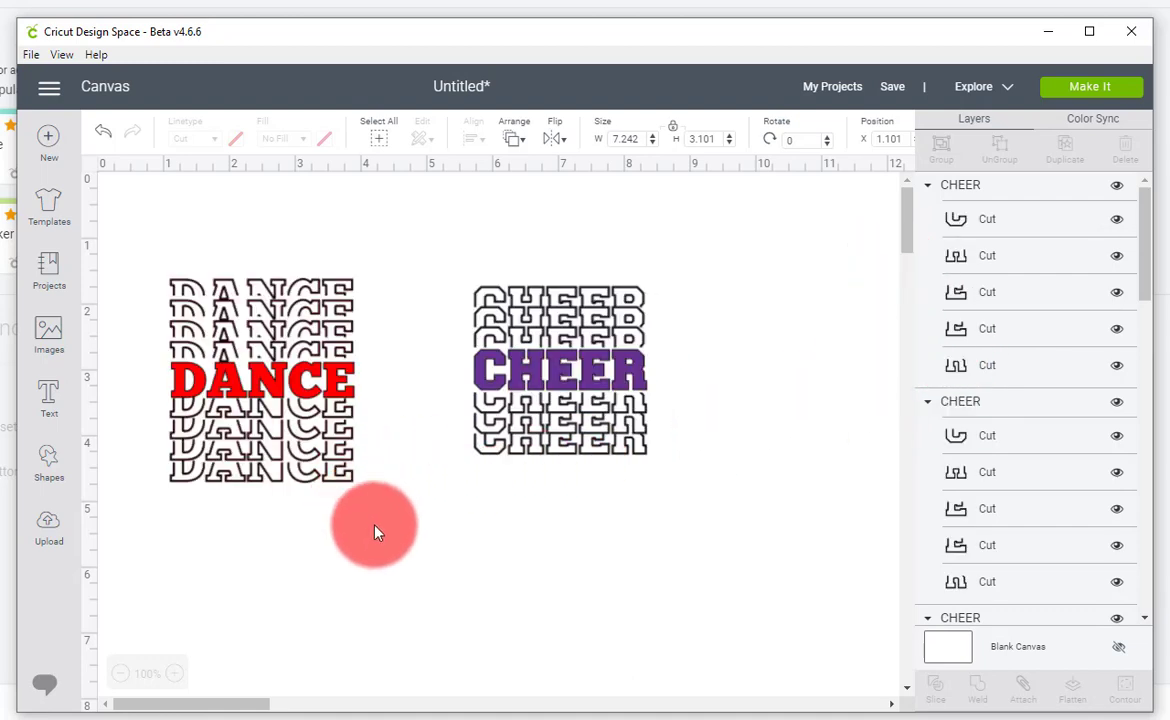
pyautogui.moveTo(385, 523); pyautogui.dragTo(118, 231)
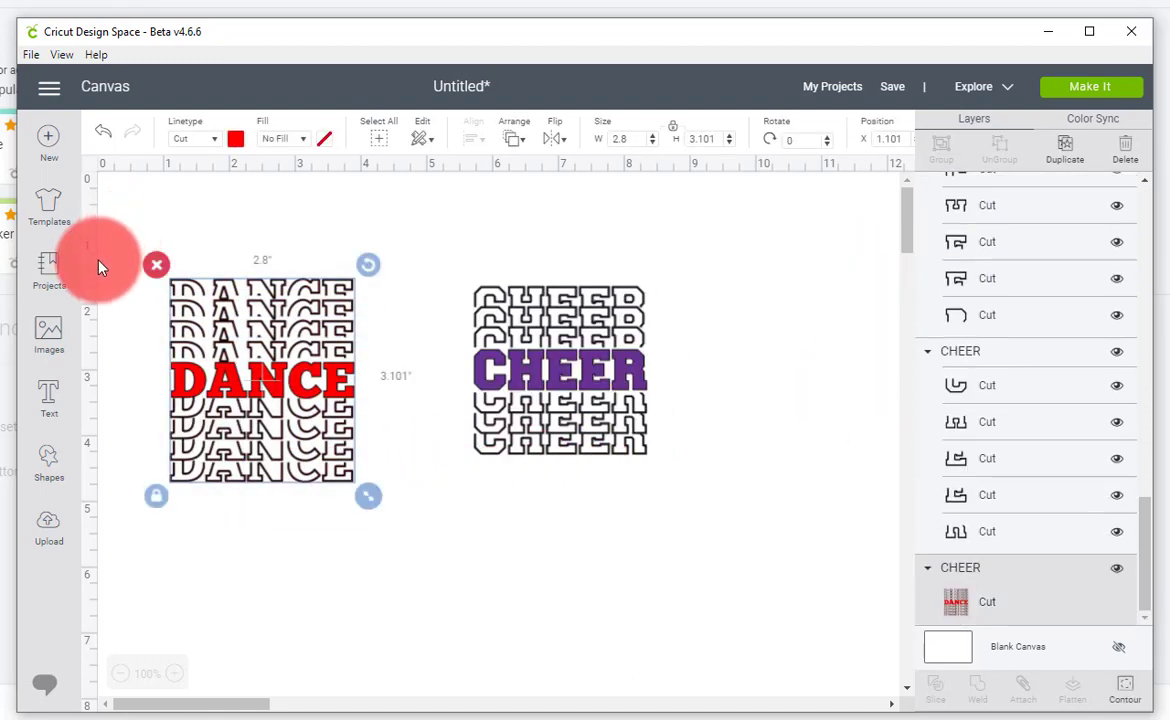
pyautogui.press('Delete')
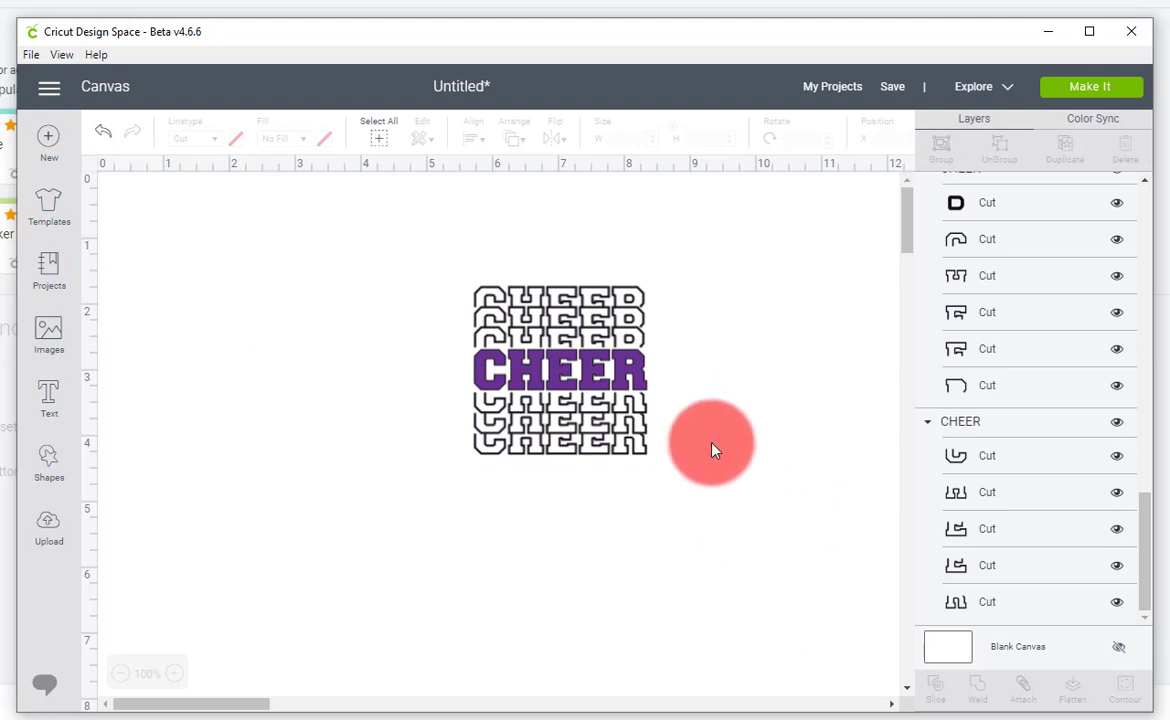
# - Hide the lowest outlined row of the CHEER design and group all the remaining visible CHEER pieces
pyautogui.moveTo(409, 229); pyautogui.dragTo(731, 546)
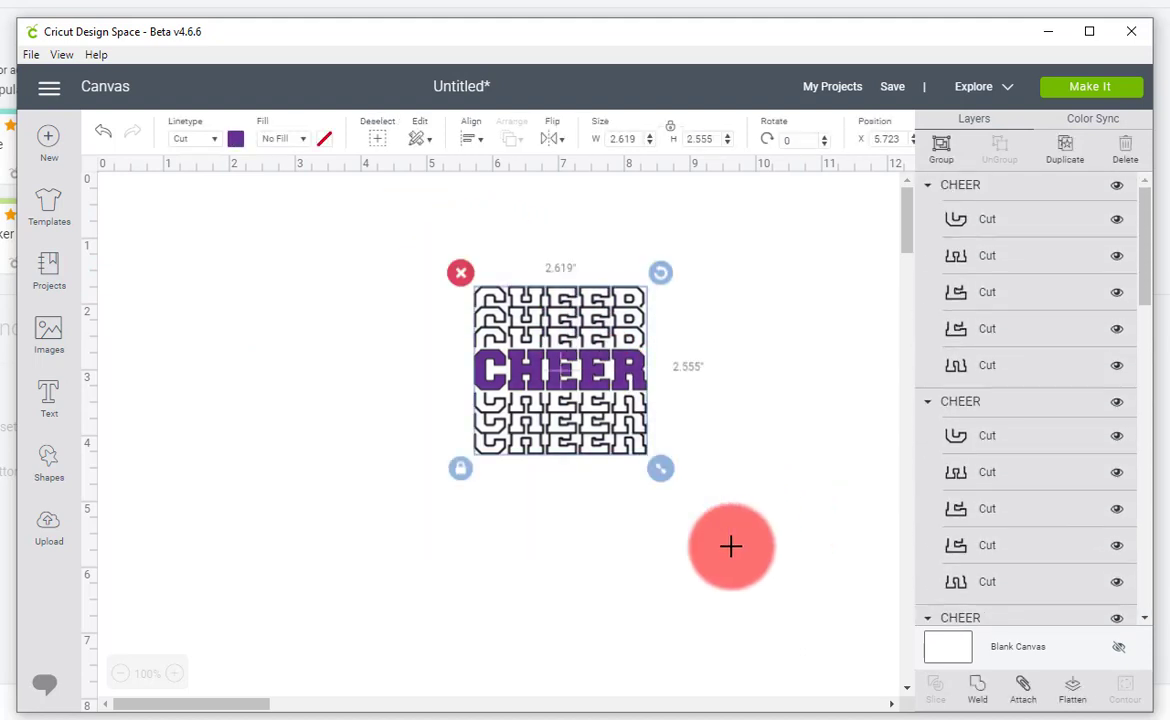
pyautogui.moveTo(1154, 247)
pyautogui.mouseDown()
pyautogui.moveTo(1141, 230)
pyautogui.moveTo(1163, 308)
pyautogui.moveTo(1157, 214)
pyautogui.moveTo(1157, 331)
pyautogui.moveTo(1134, 420)
pyautogui.moveTo(1150, 590)
pyautogui.moveTo(1150, 232)
pyautogui.mouseUp()
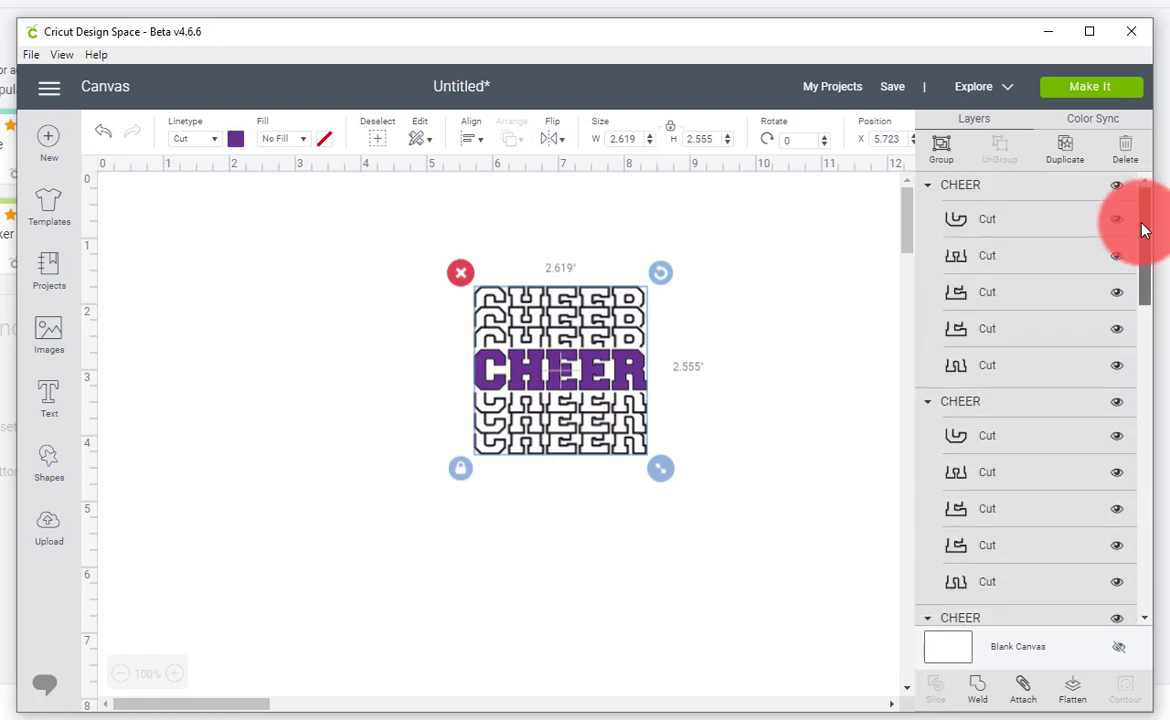
pyautogui.click(1117, 188)
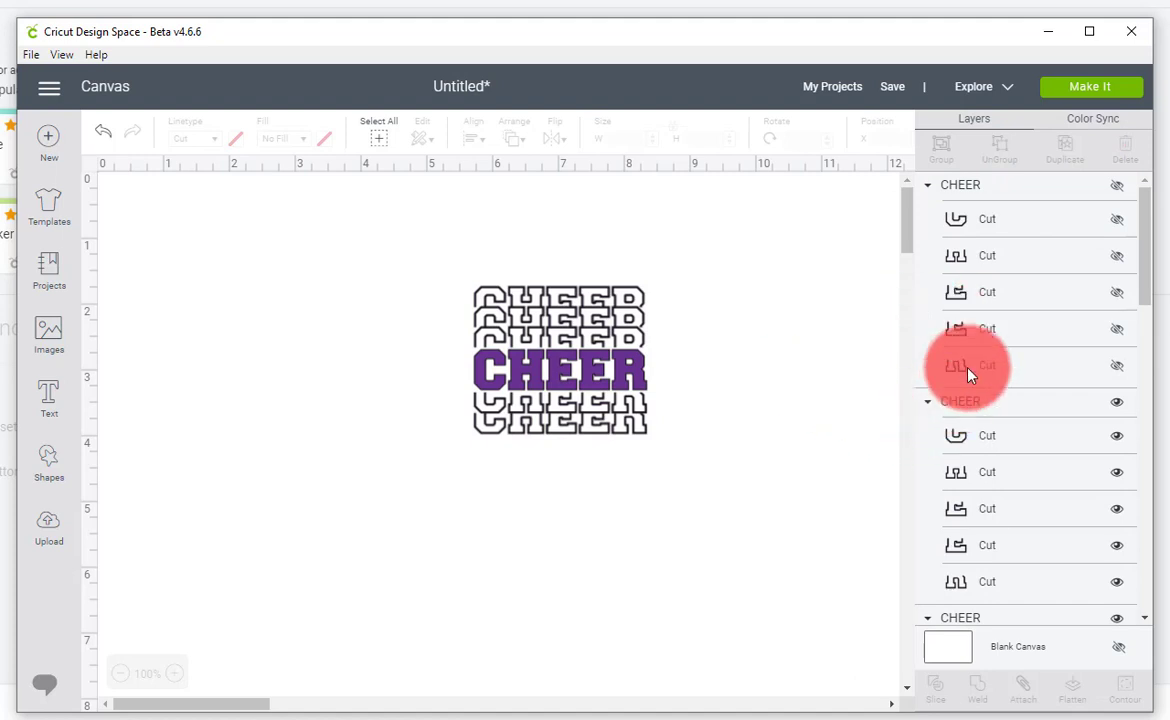
pyautogui.moveTo(753, 452); pyautogui.dragTo(426, 230)
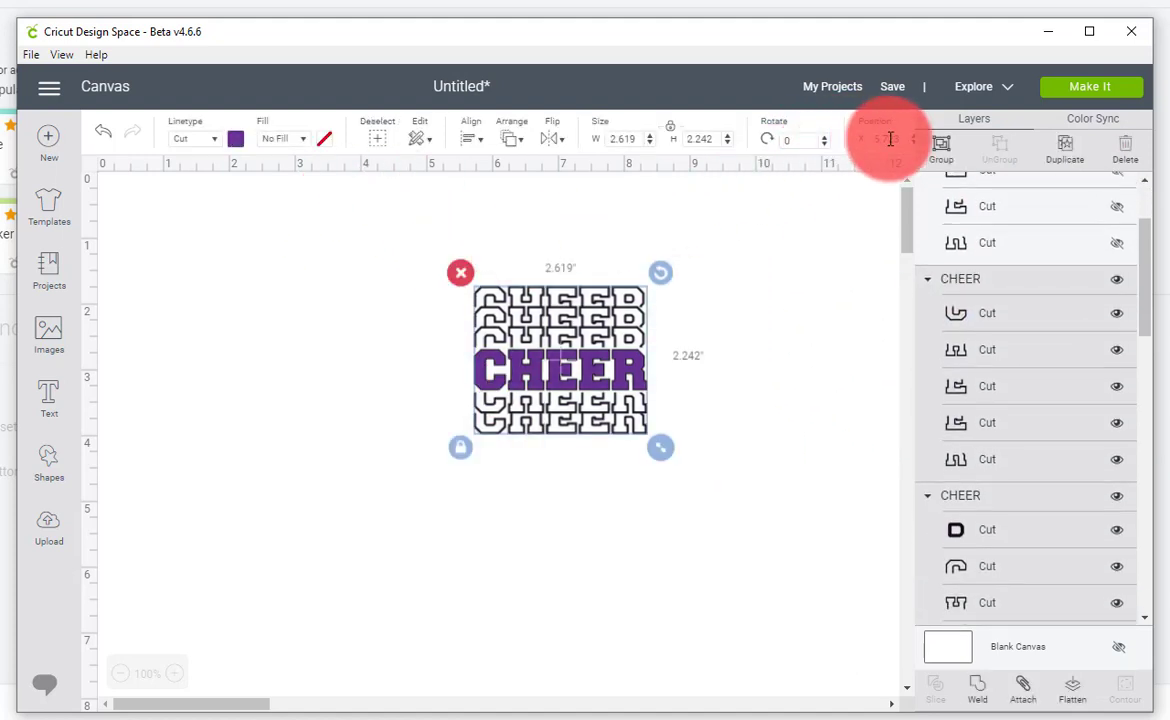
pyautogui.click(942, 155)
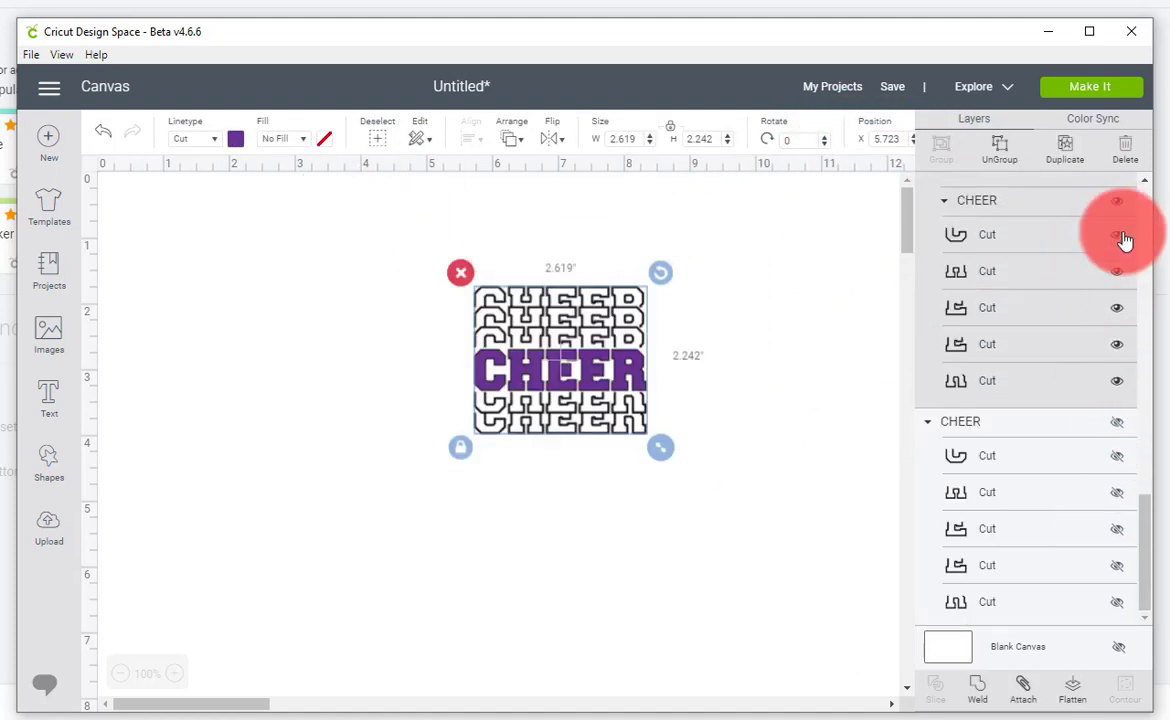
# - Hide the outlined row directly beneath the purple CHEER word inside the group, and hide the entire group
pyautogui.click(1117, 201)
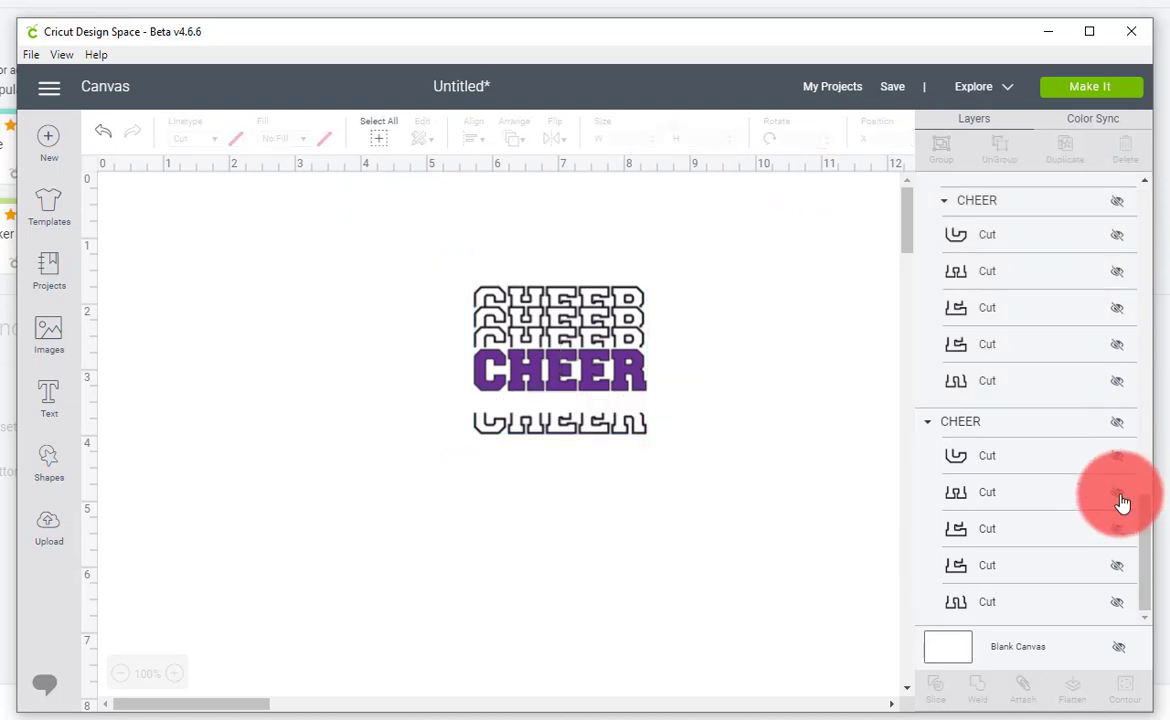
pyautogui.moveTo(1143, 555); pyautogui.dragTo(1149, 214)
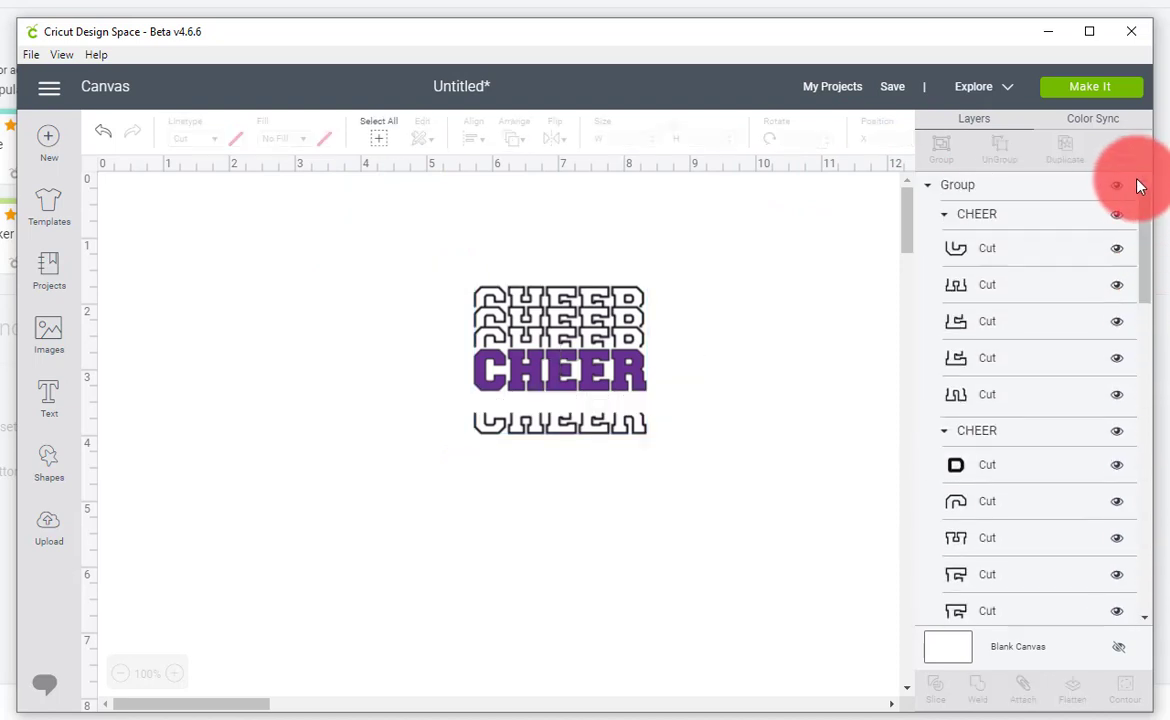
pyautogui.click(1118, 187)
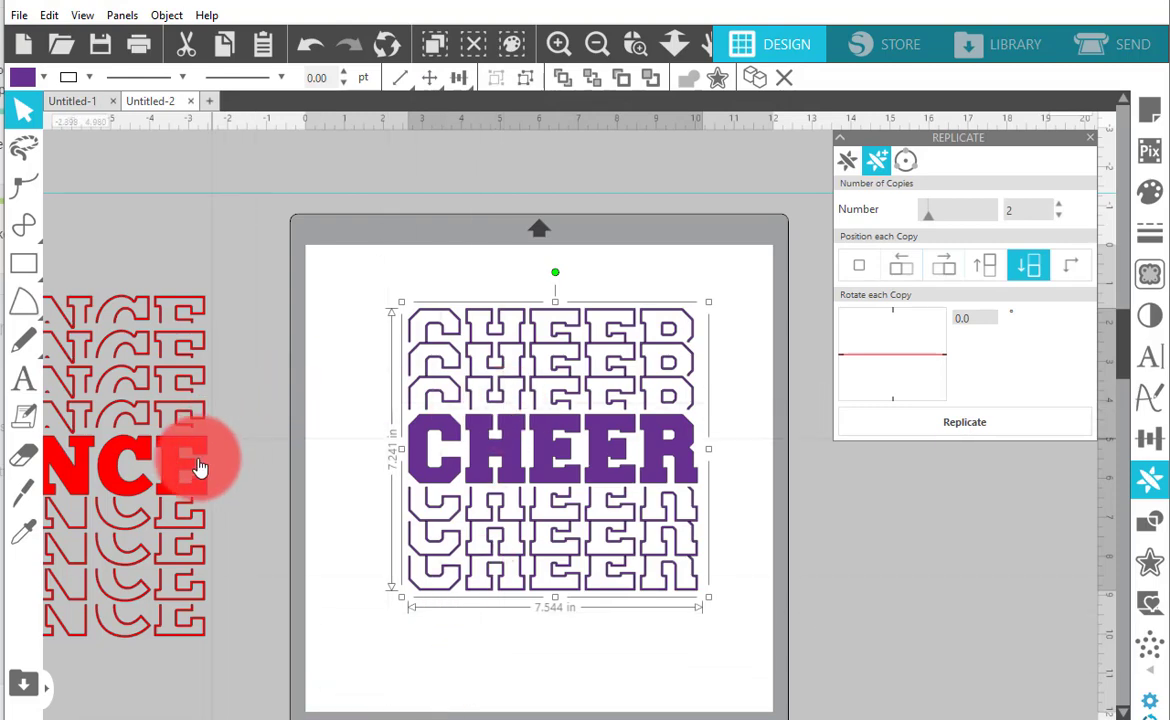
# - Switch to Silhouette Studio, delete the DANCE design and make the entire CHEER design a compound path
pyautogui.press('Delete')
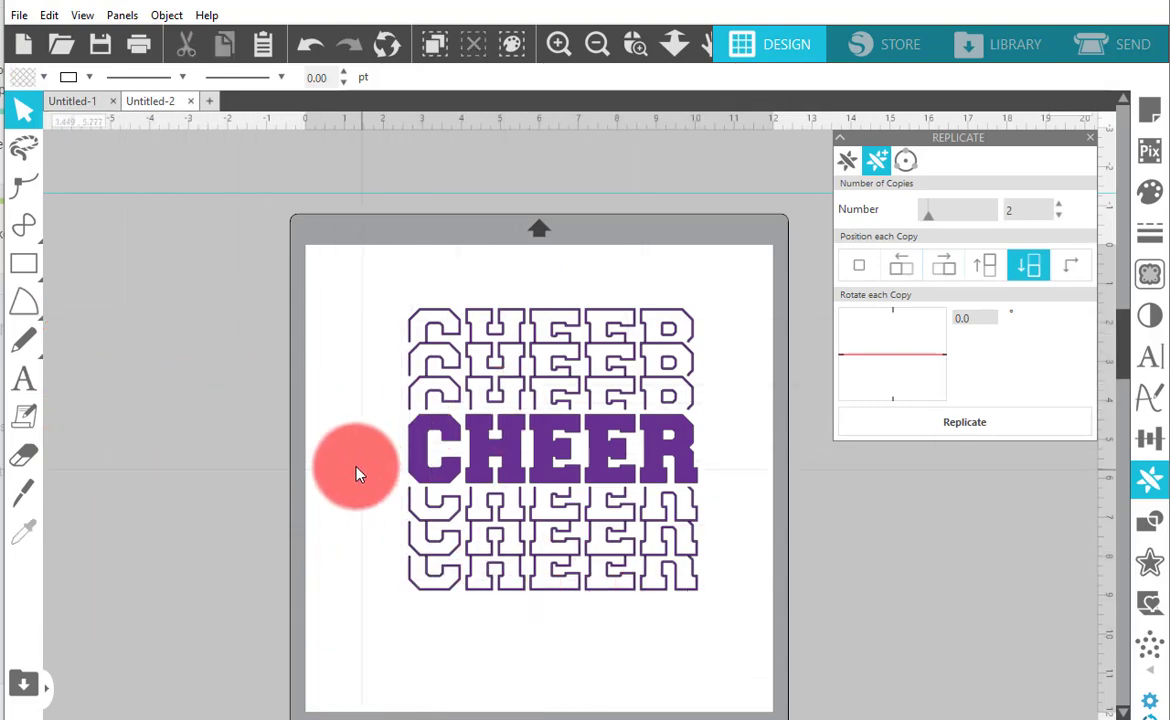
pyautogui.moveTo(741, 608); pyautogui.dragTo(540, 512)
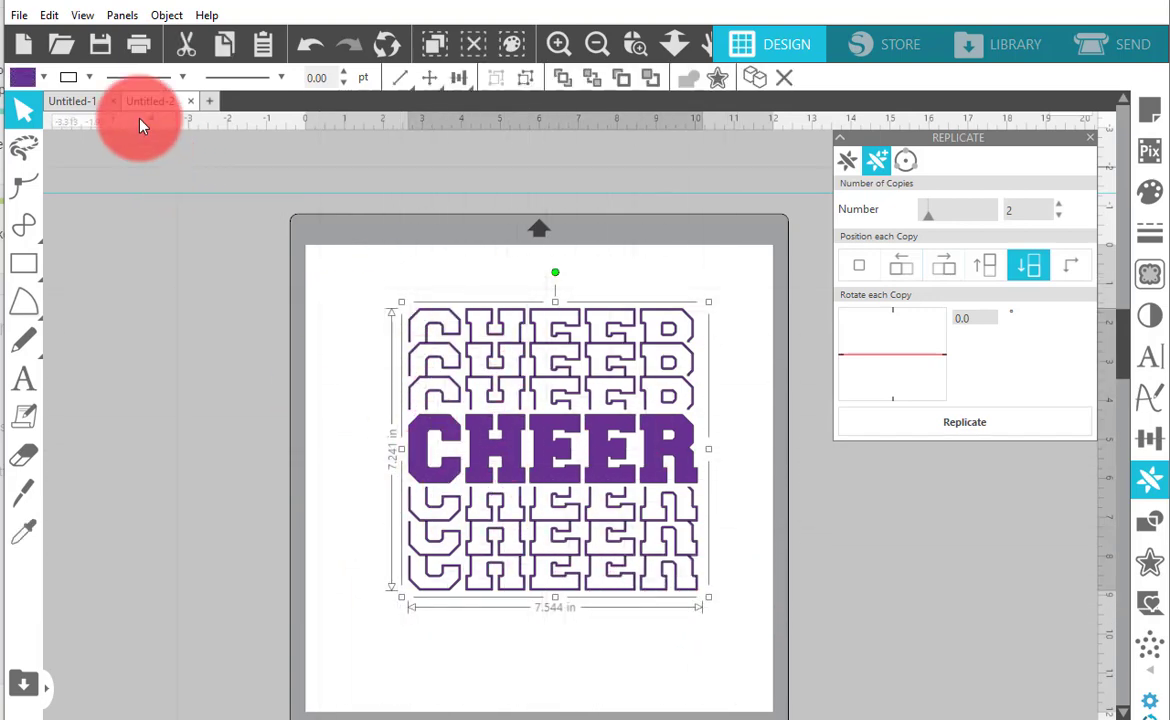
pyautogui.click(158, 16)
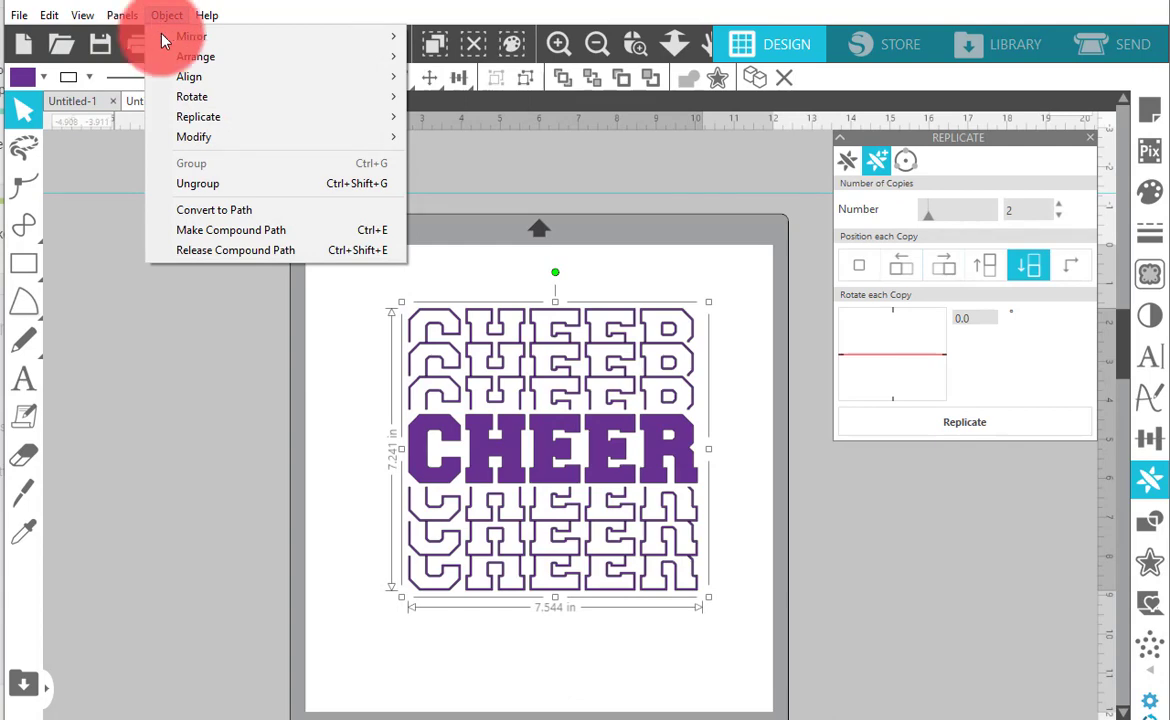
pyautogui.click(282, 231)
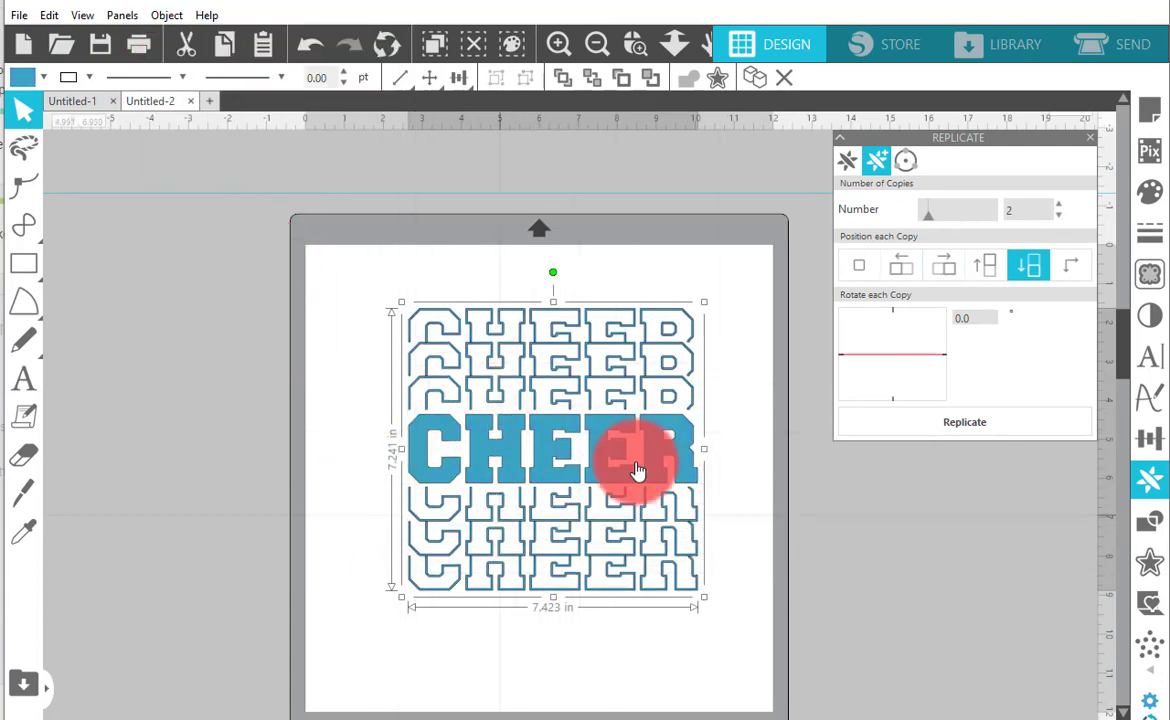
# - Fill the CHEER compound path with purple
pyautogui.click(25, 72)
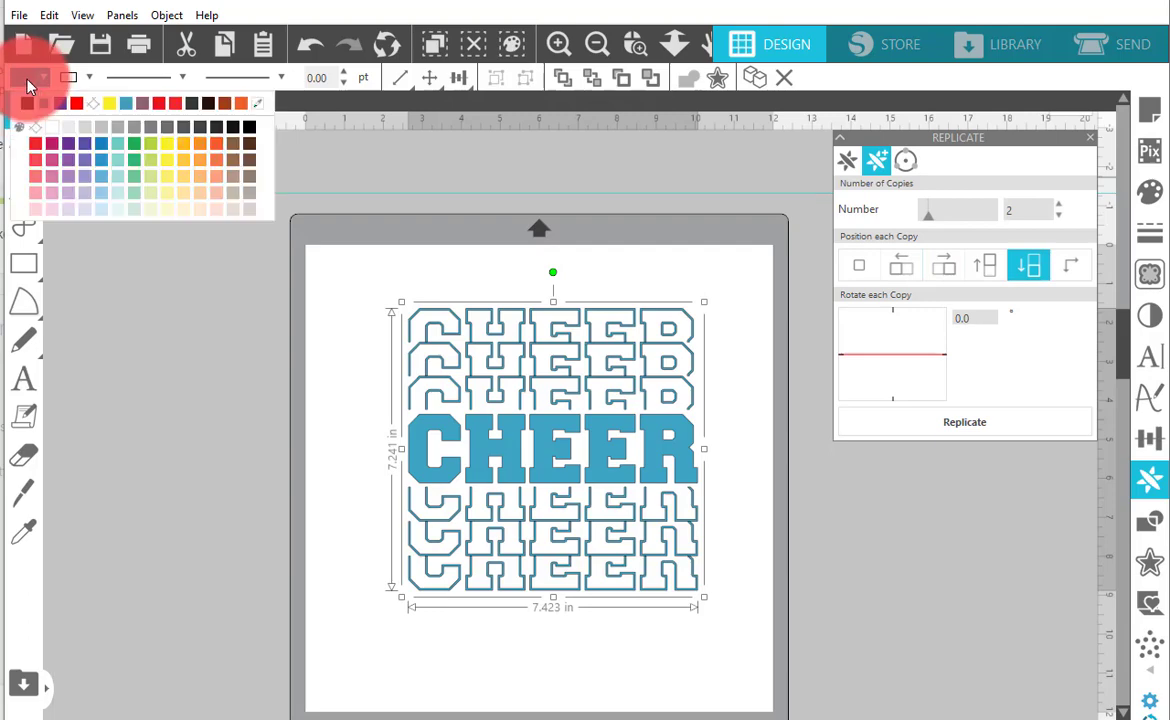
pyautogui.click(65, 145)
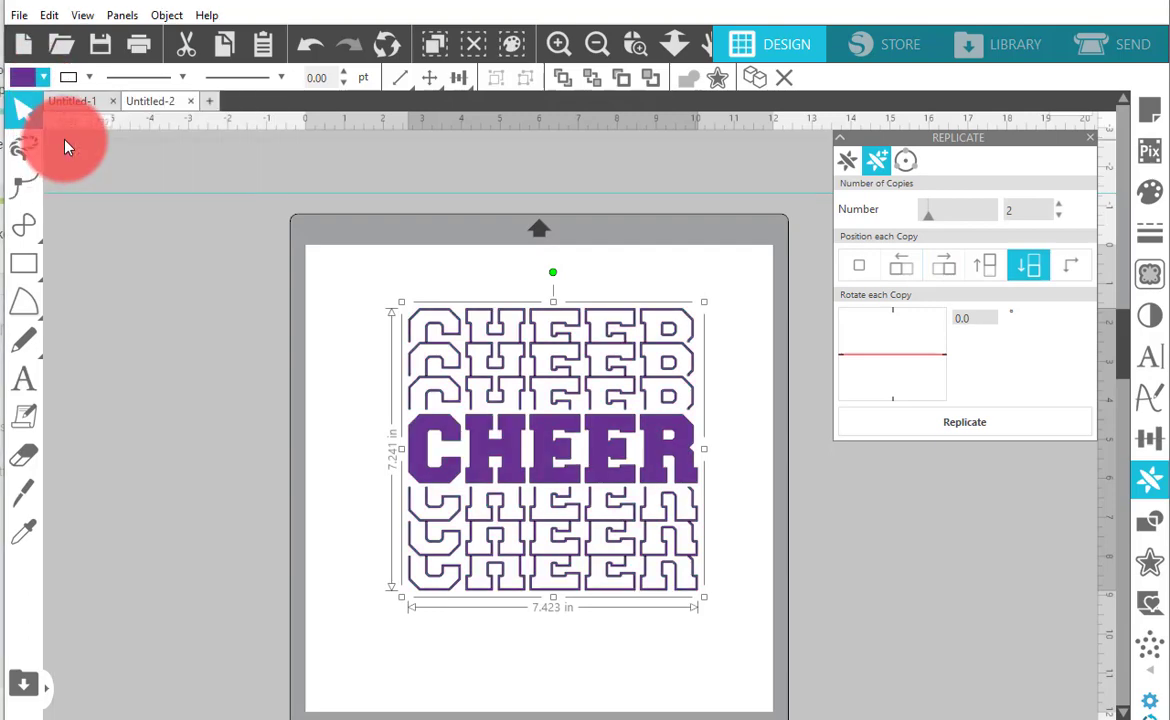
# - Save the compound-path design to the hard drive in the Downloads folder as an SVG file named CHEER2
pyautogui.click(19, 16)
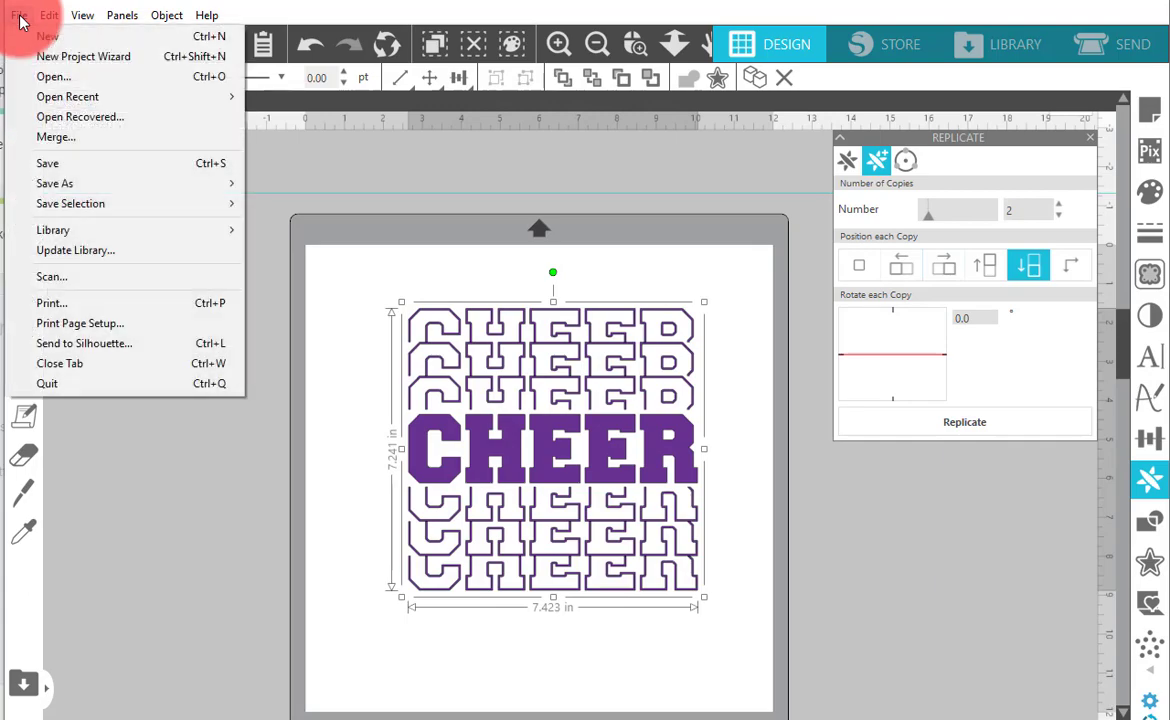
pyautogui.click(108, 186)
pyautogui.click(281, 184)
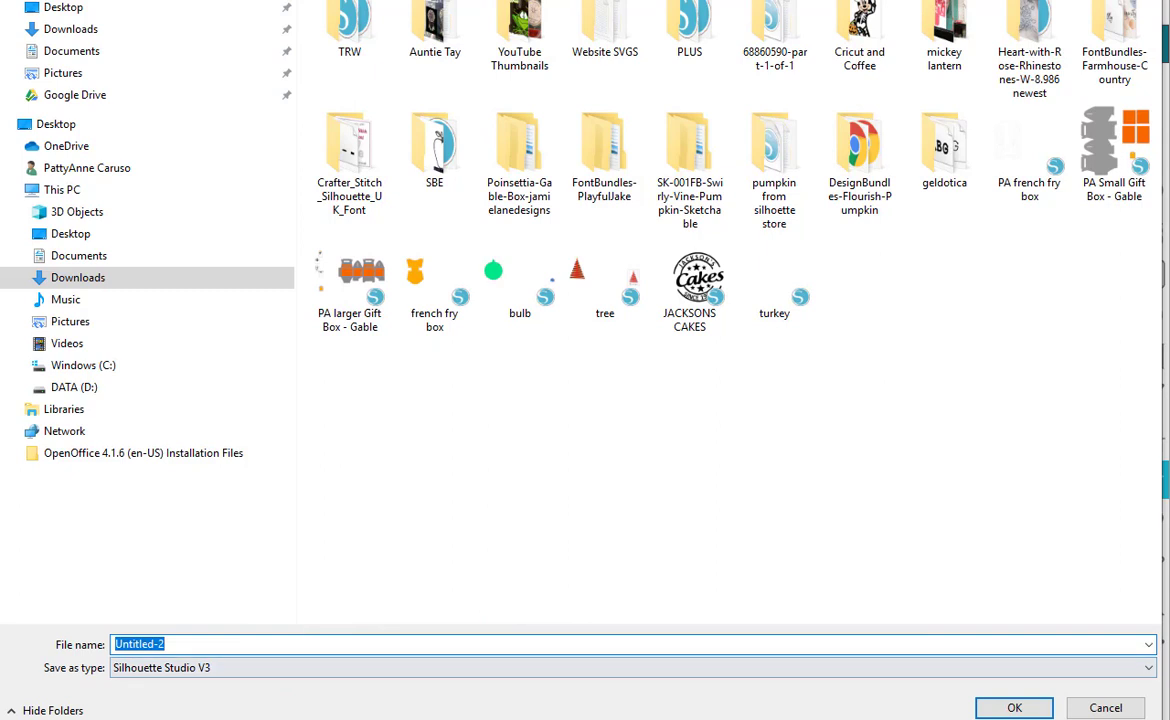
pyautogui.write('CH')
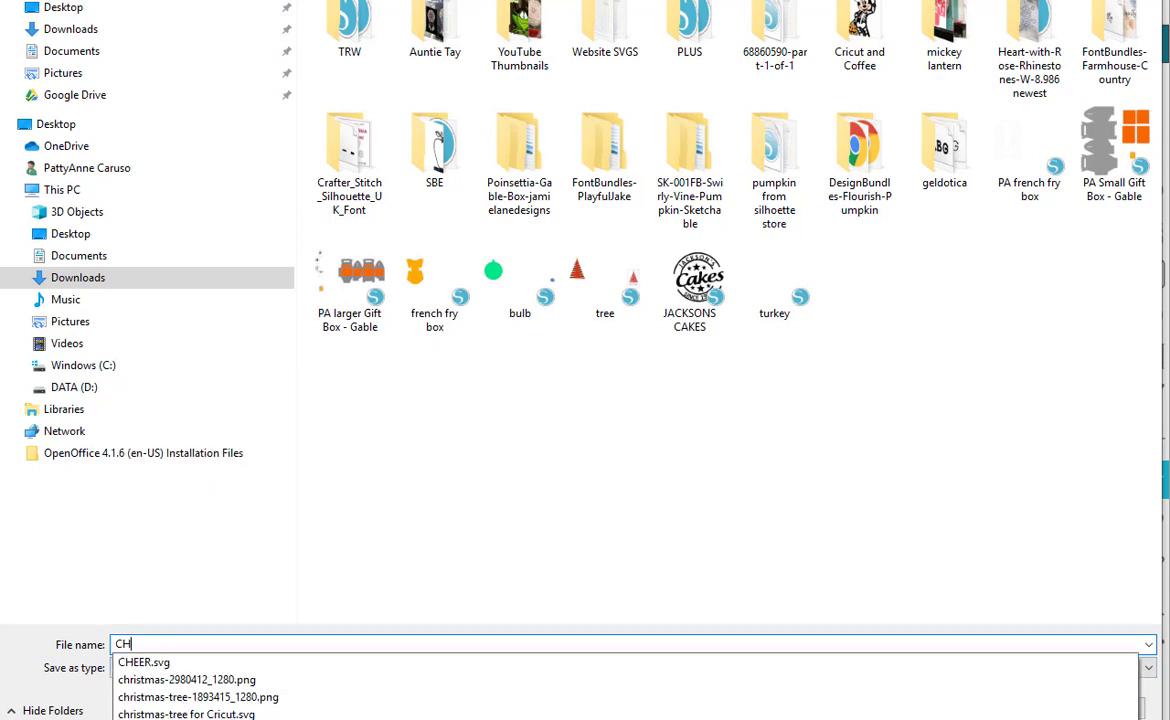
pyautogui.write('EER2')
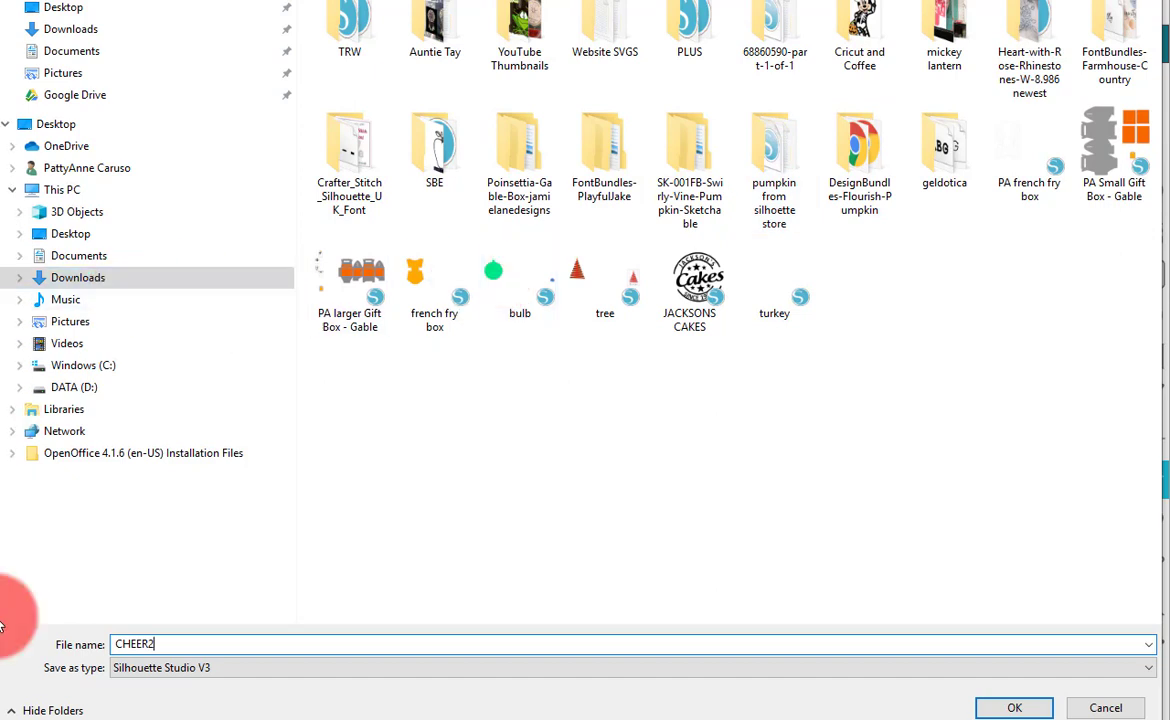
pyautogui.click(190, 668)
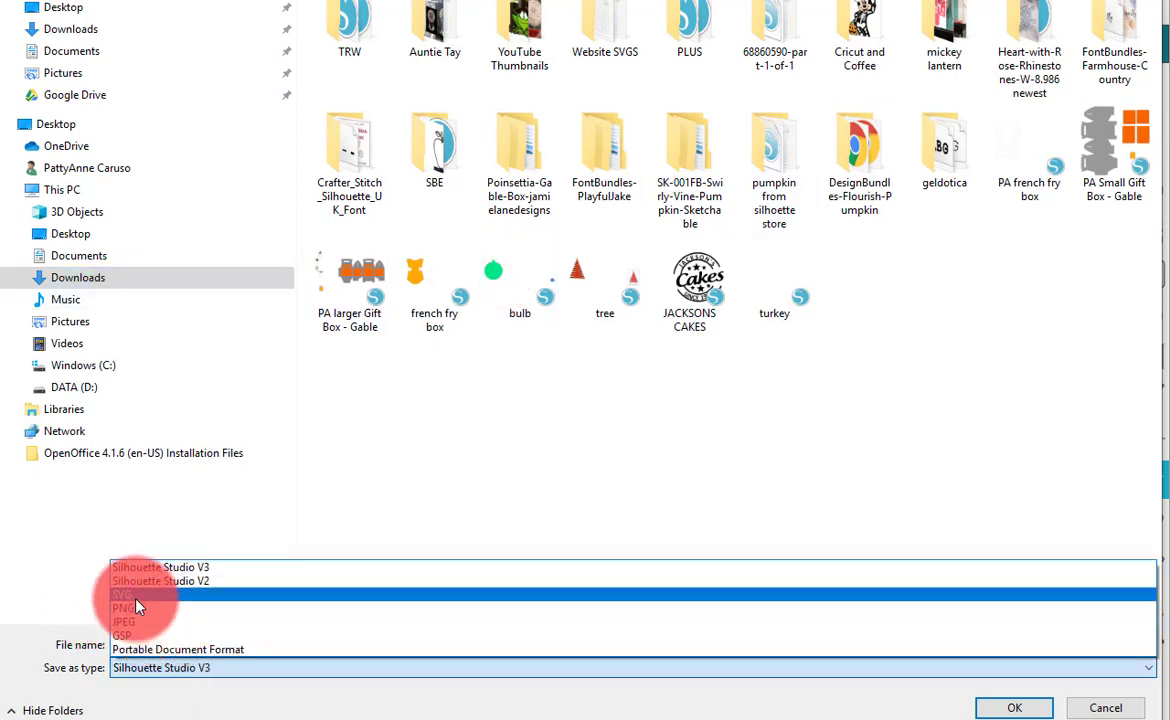
pyautogui.click(137, 597)
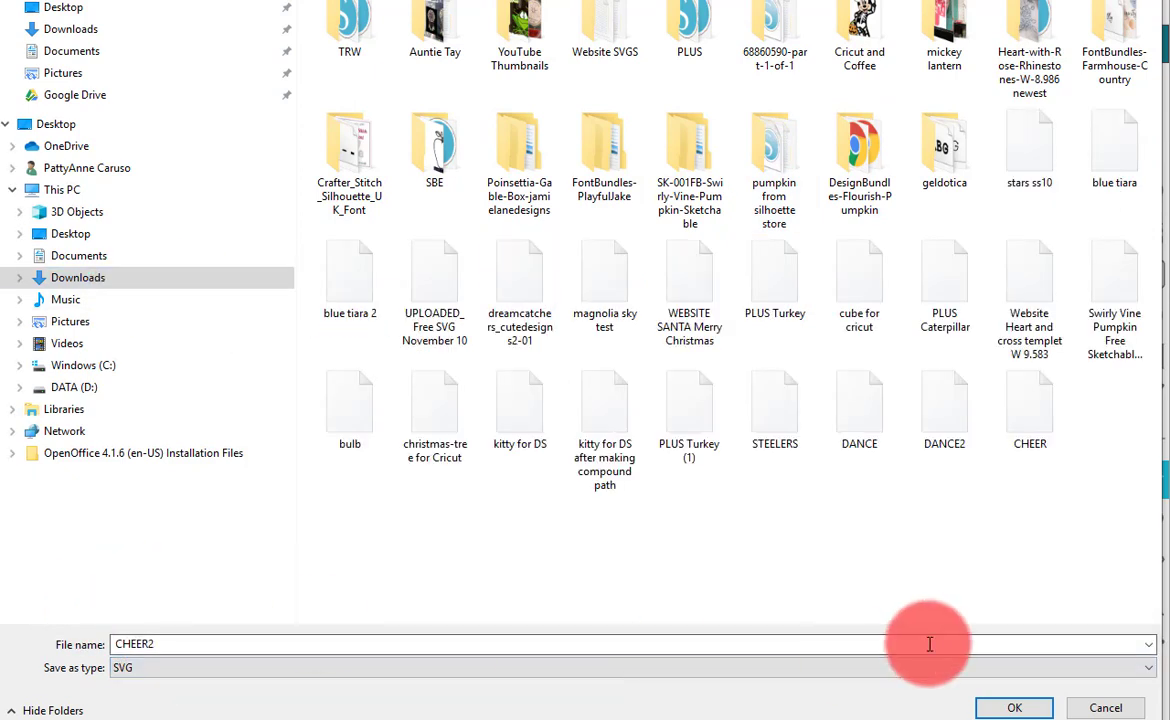
pyautogui.click(1013, 705)
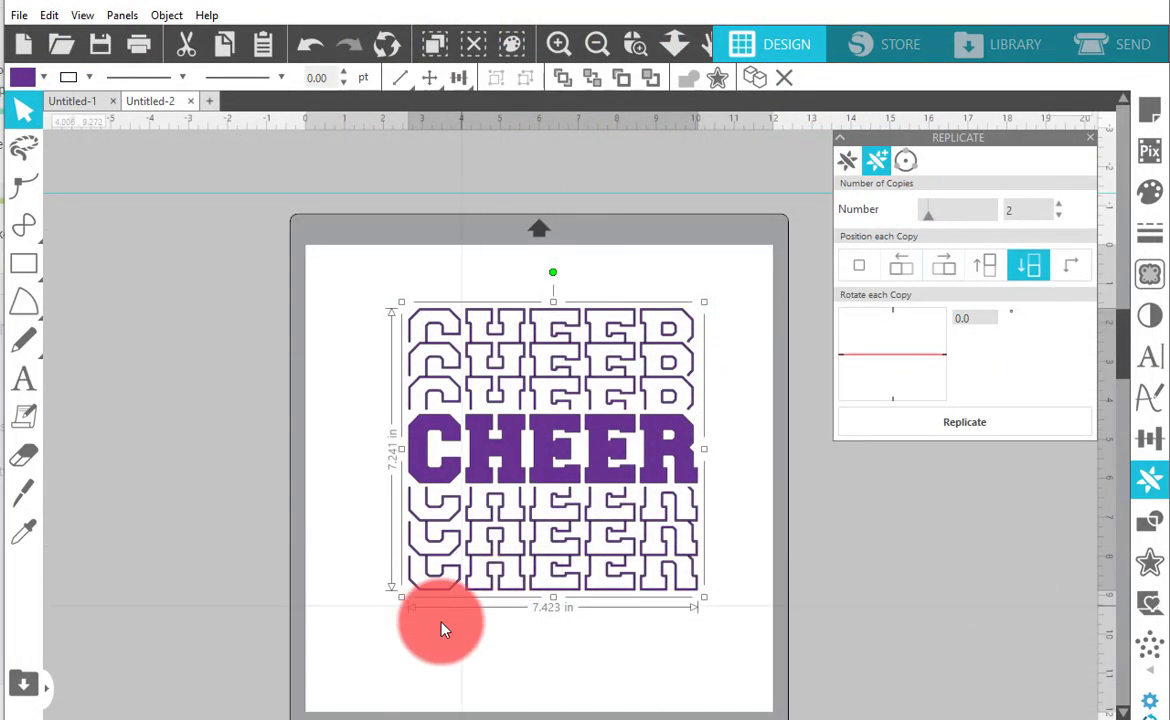
# - Switch to Cricut Design Space, upload the CHEER2 file from the Downloads folder as an image and save it under the name CHEER2
pyautogui.moveTo(242, 718)
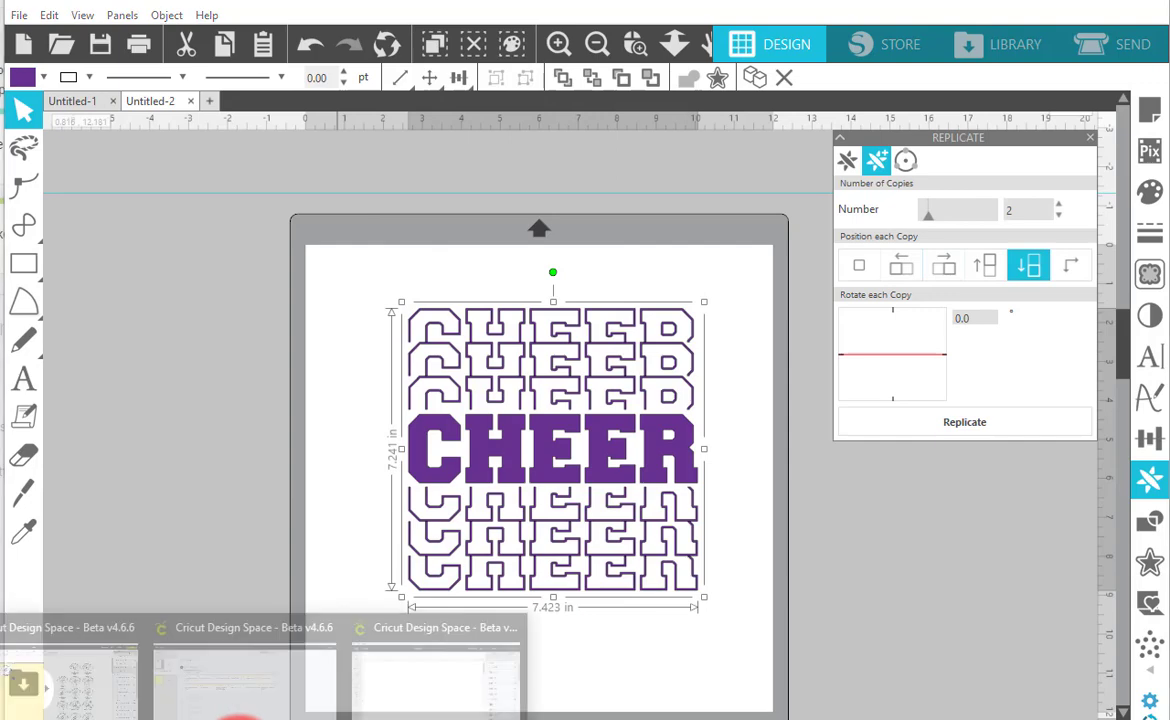
pyautogui.click(400, 703)
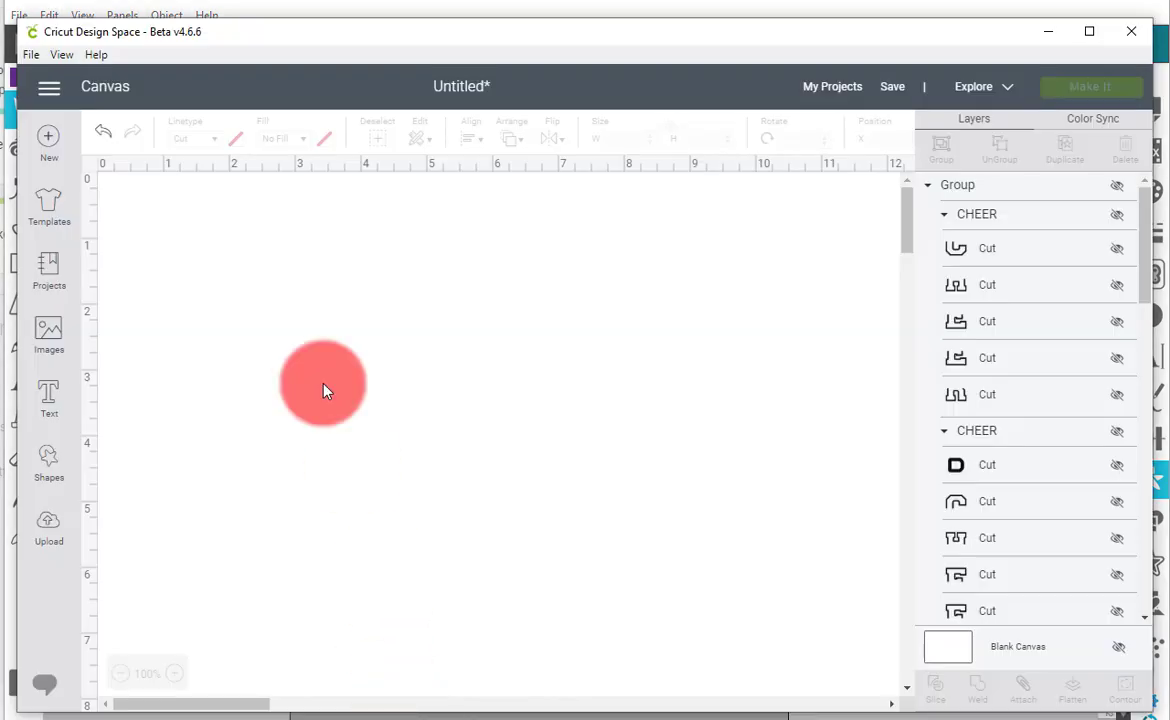
pyautogui.moveTo(307, 55); pyautogui.dragTo(305, 39)
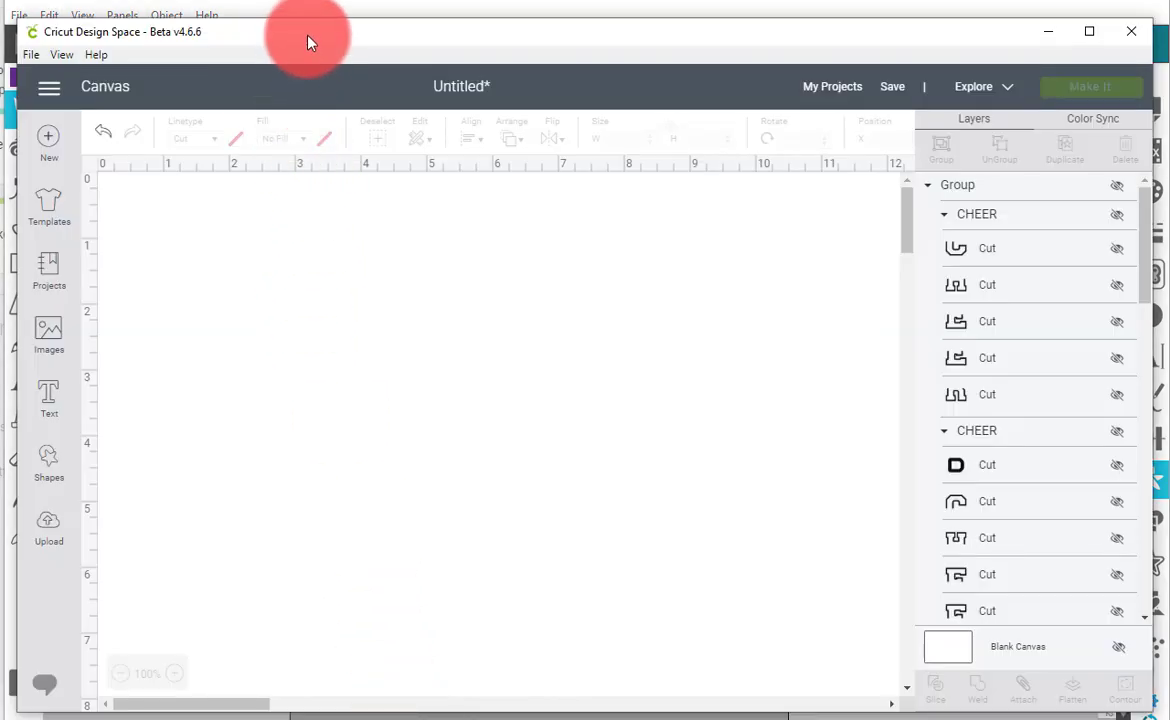
pyautogui.click(46, 528)
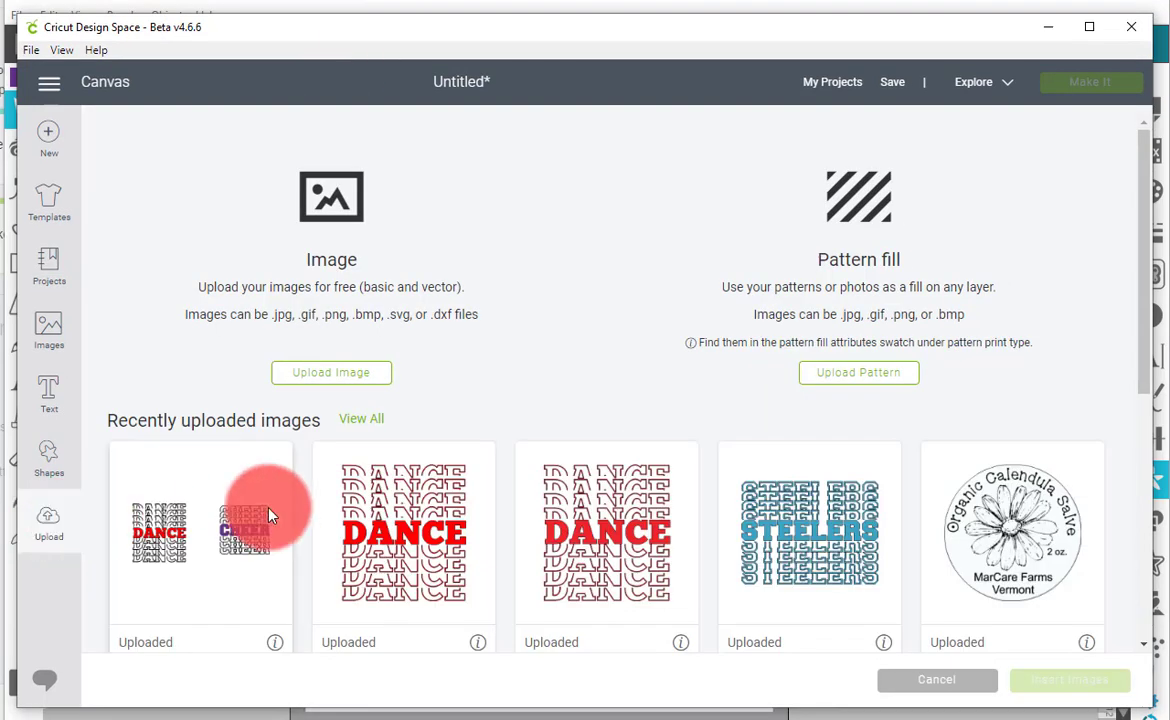
pyautogui.click(325, 376)
pyautogui.click(603, 410)
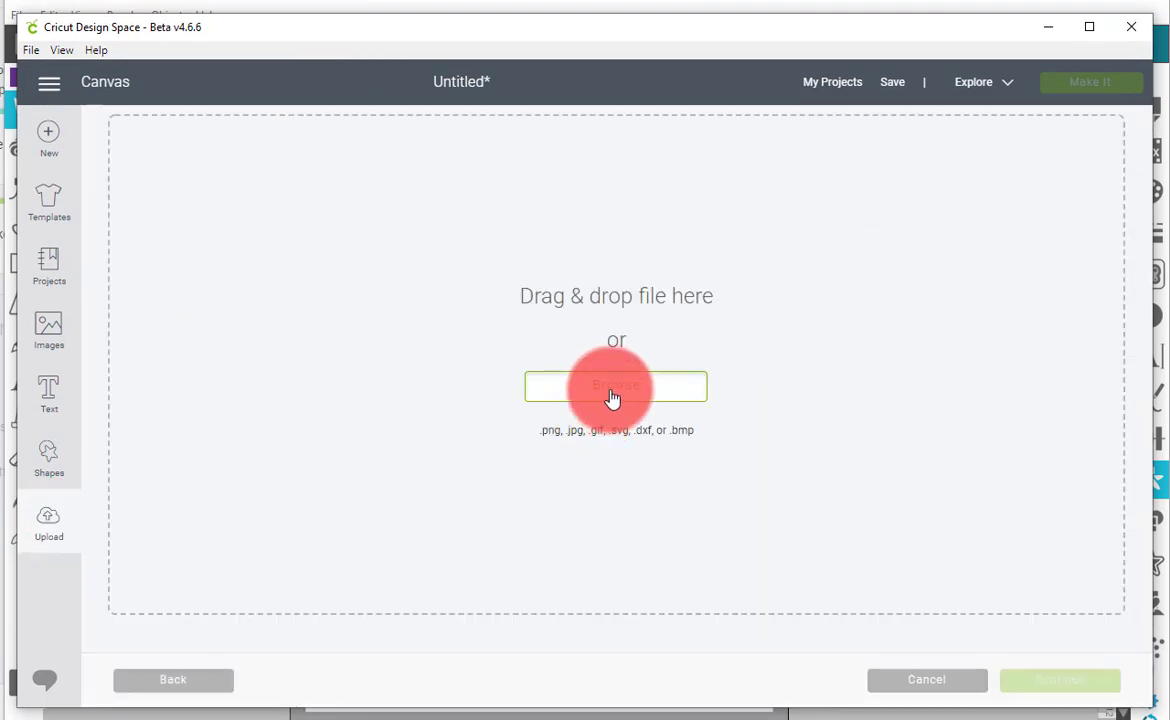
pyautogui.scroll(-5, 606, 366)
pyautogui.scroll(-15, 620, 370)
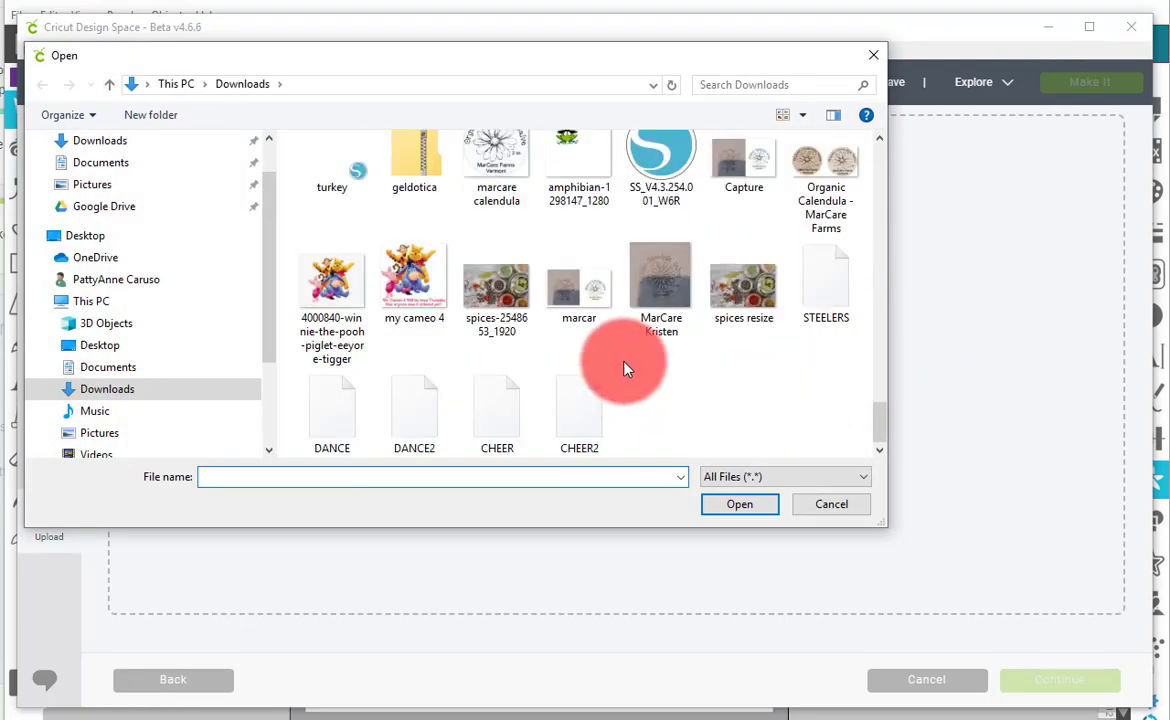
pyautogui.click(576, 425)
pyautogui.click(742, 507)
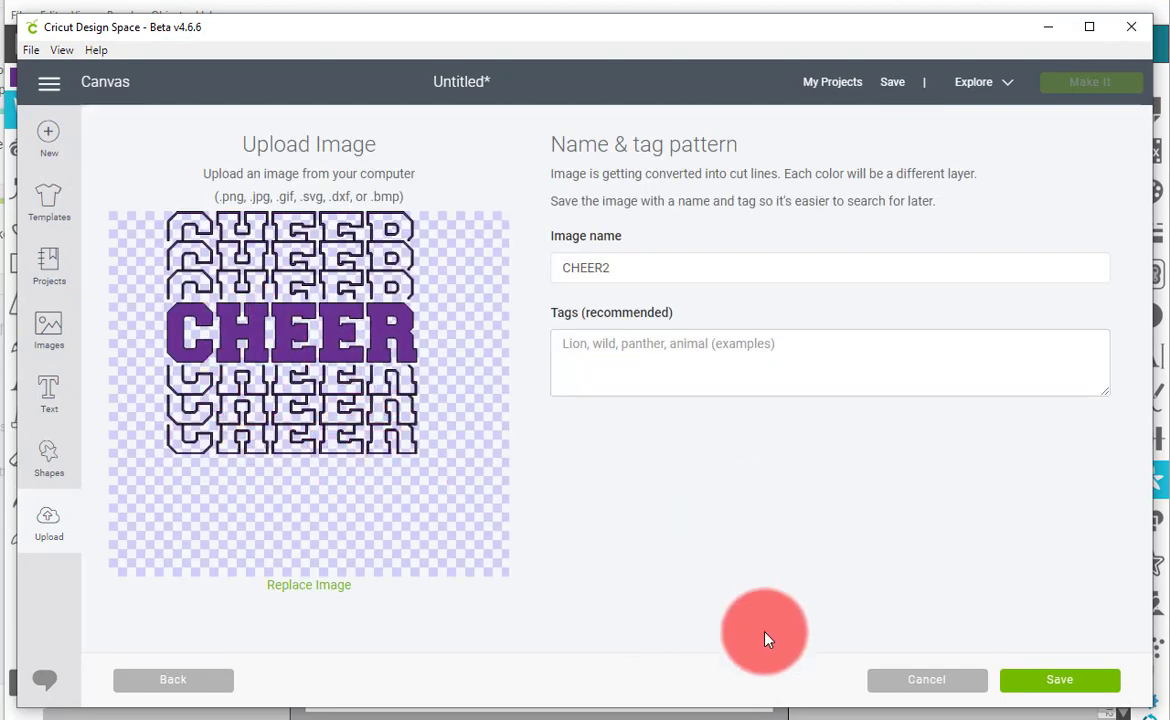
pyautogui.click(1057, 690)
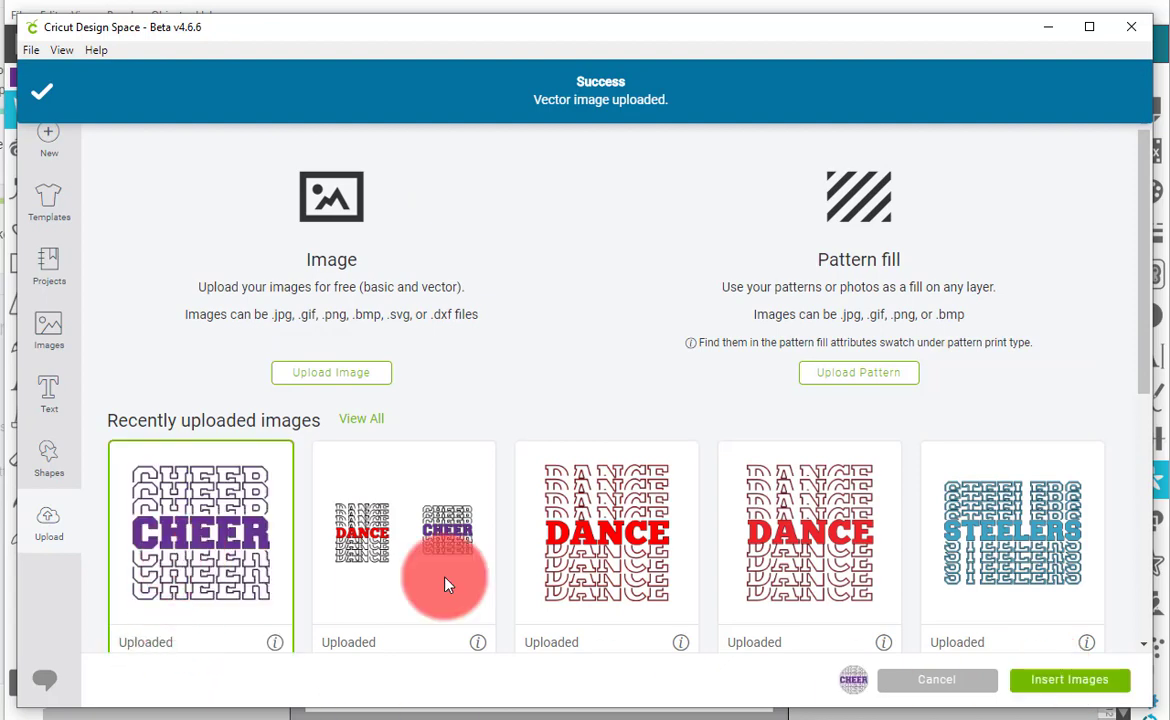
# - Insert the uploaded CHEER2 image onto the canvas and collapse the hidden Group in the layer list
pyautogui.click(1057, 690)
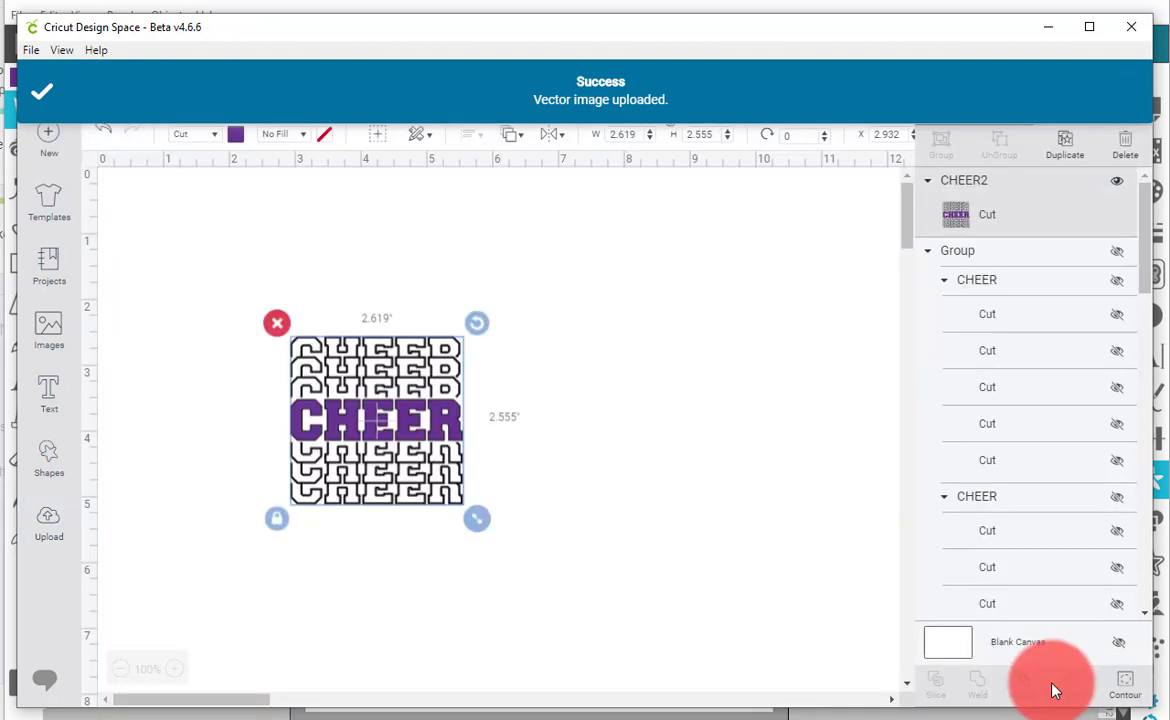
pyautogui.click(929, 254)
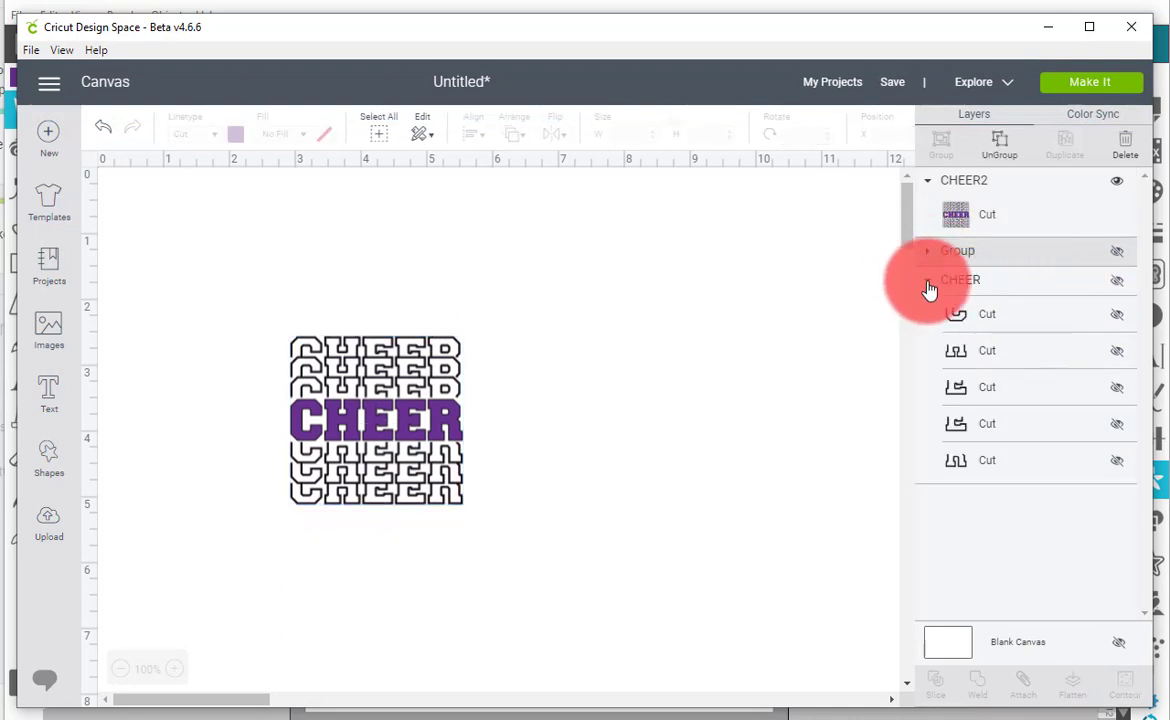
# - Collapse the hidden CHEER group and delete both the hidden Group and CHEER entries, keeping only CHEER2 in the layer list
pyautogui.click(929, 281)
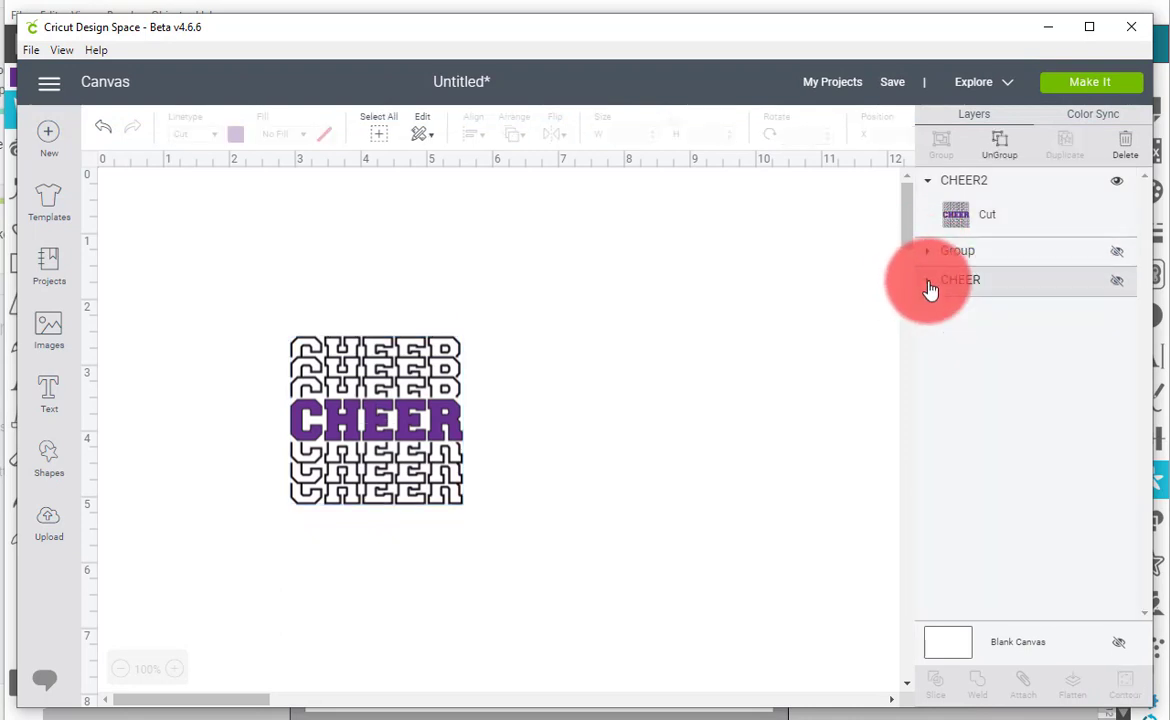
pyautogui.rightClick(1076, 262)
pyautogui.click(1032, 423)
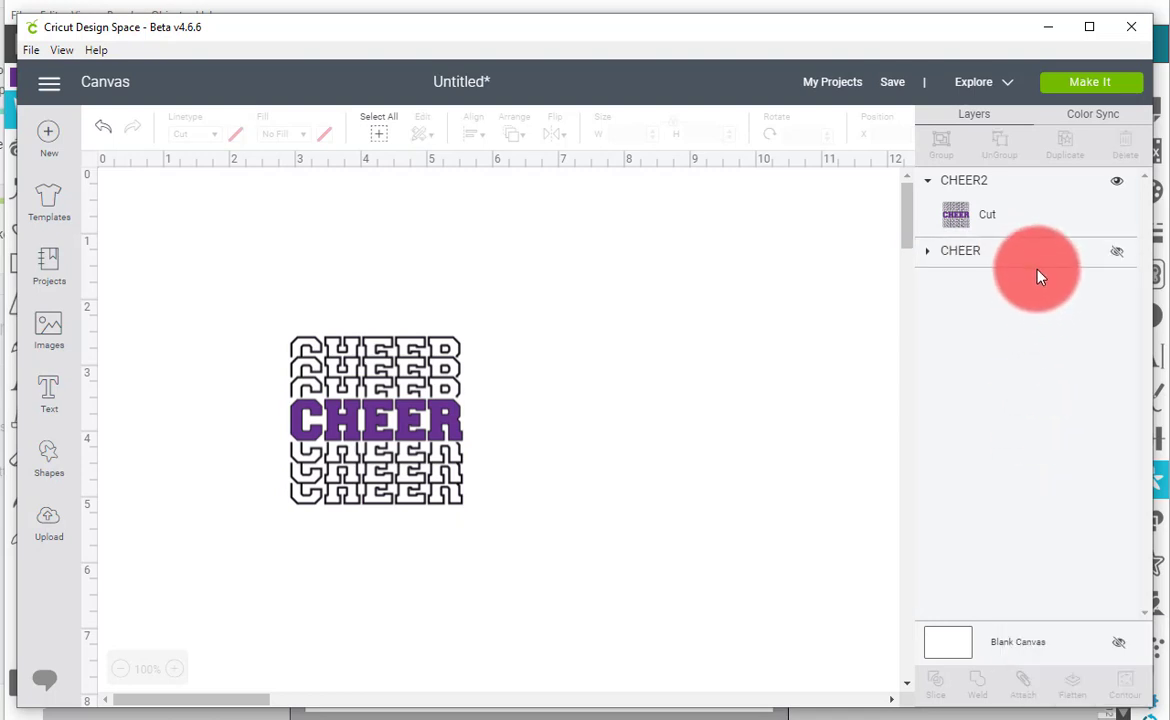
pyautogui.rightClick(1033, 254)
pyautogui.click(1047, 418)
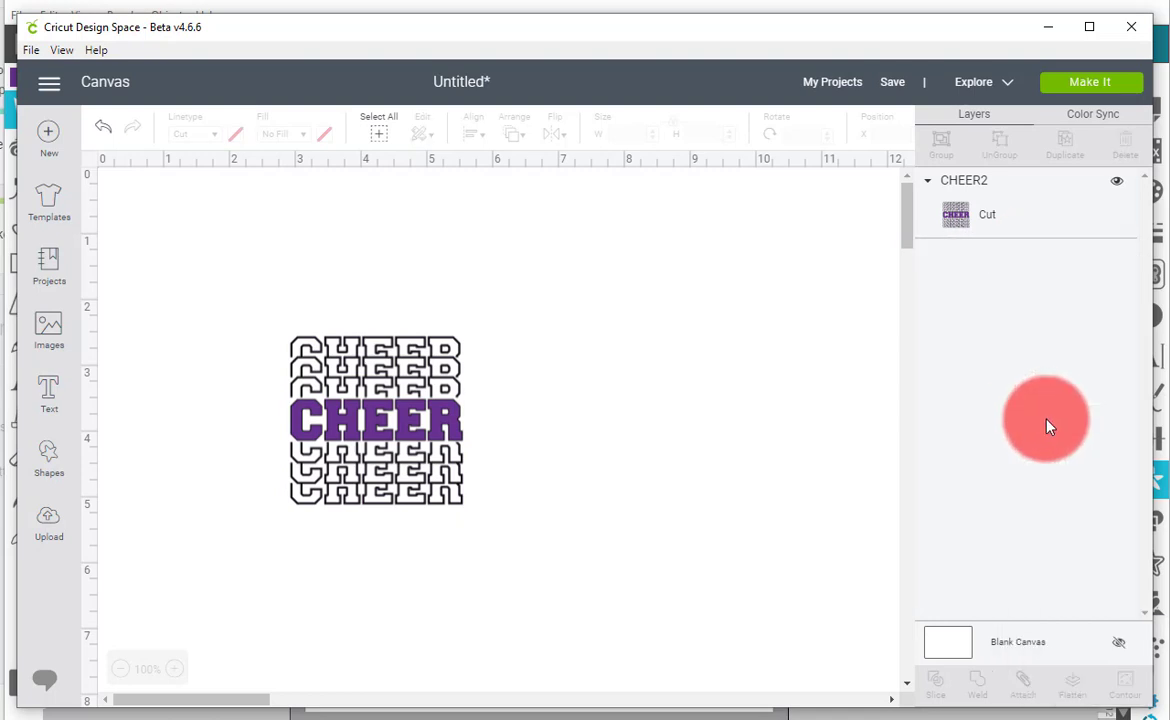
# - Enlarge the CHEER2 image to about 6.58 by 6.42 in, preview its cut layout on the mat and return to the canvas
pyautogui.click(441, 477)
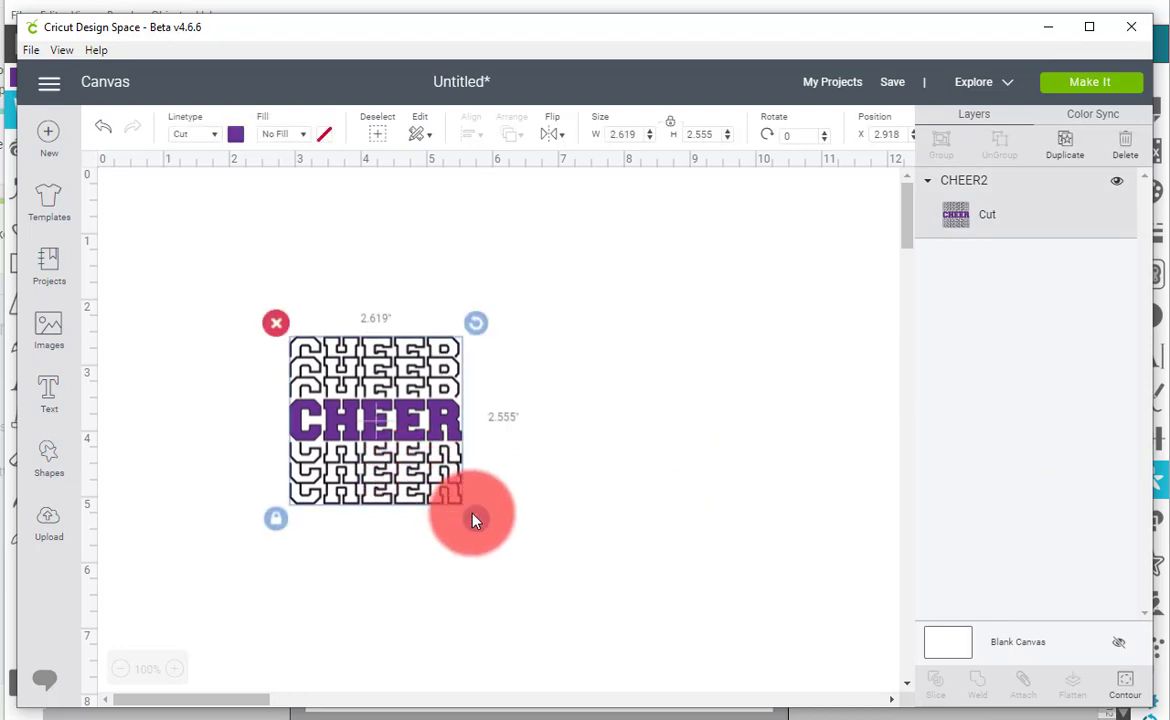
pyautogui.moveTo(475, 517); pyautogui.dragTo(765, 645)
pyautogui.moveTo(565, 511); pyautogui.dragTo(551, 377)
pyautogui.moveTo(942, 222); pyautogui.dragTo(1003, 227)
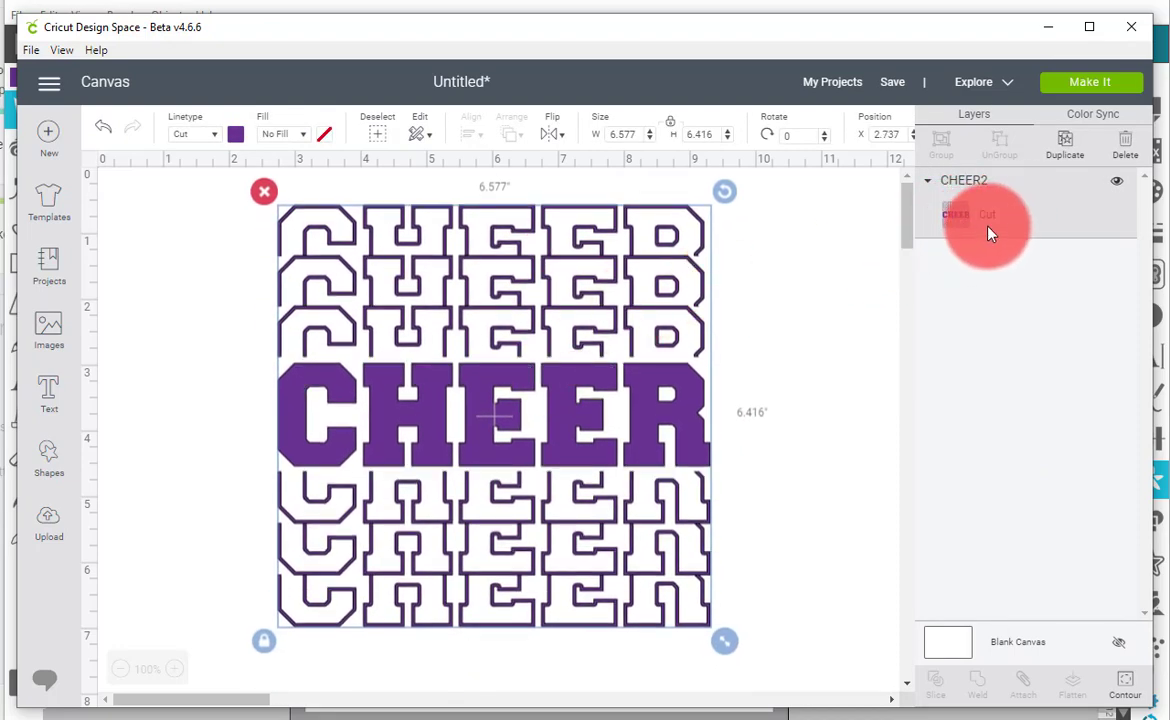
pyautogui.click(1095, 82)
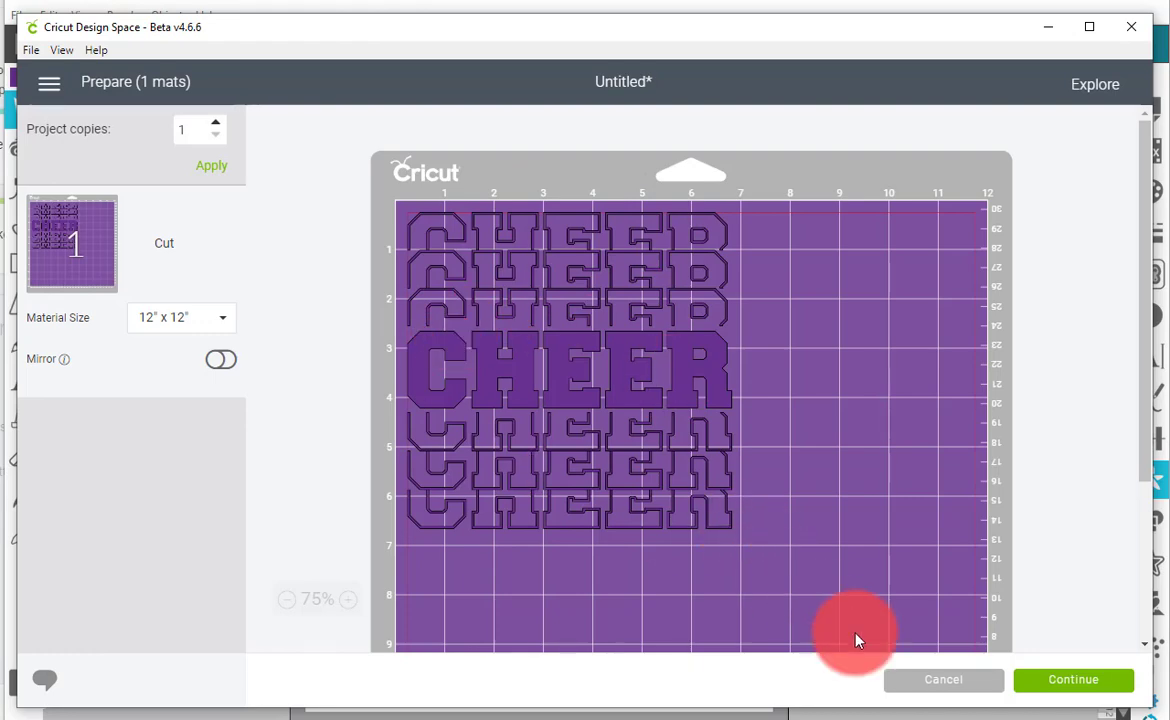
pyautogui.click(946, 690)
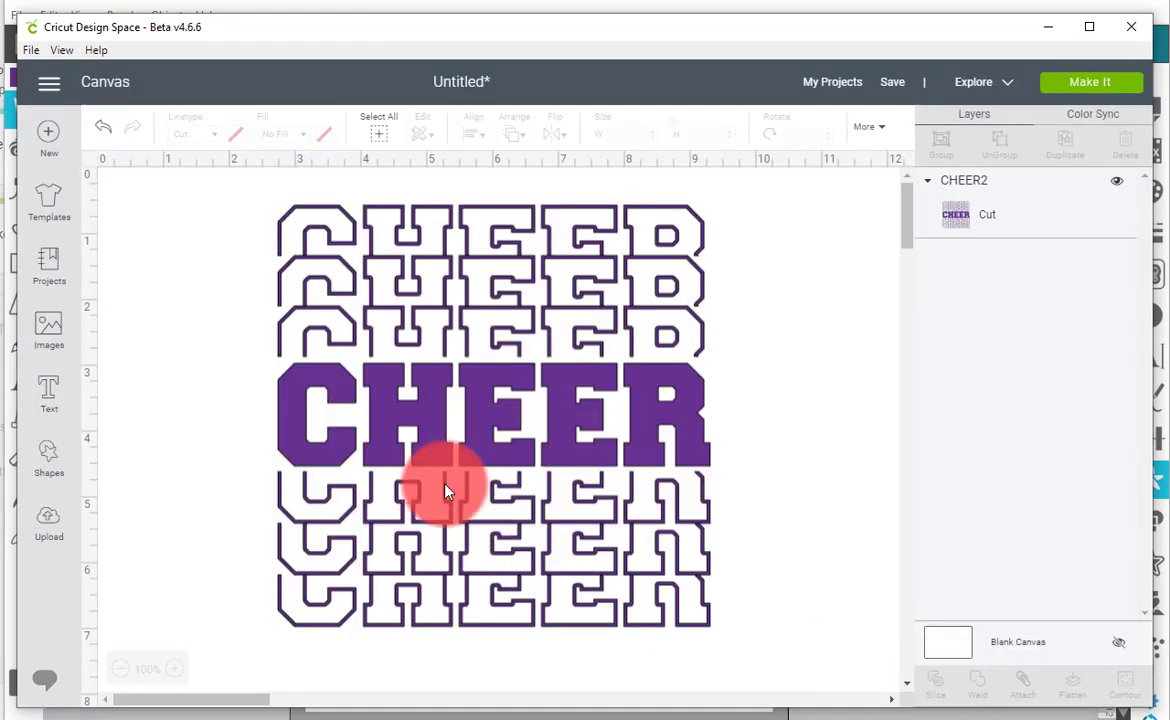
# - Shrink the CHEER2 image to about 1.51 by 1.47 in and place it near the canvas's upper right corner
pyautogui.moveTo(392, 400); pyautogui.dragTo(476, 408)
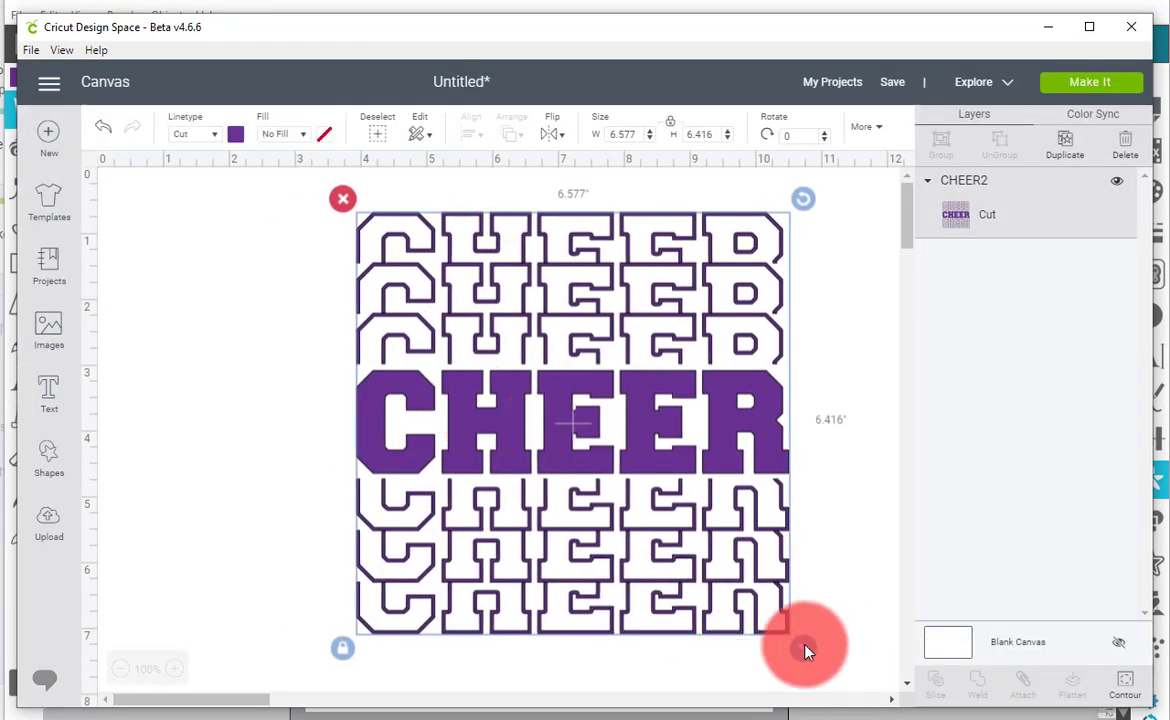
pyautogui.moveTo(805, 649); pyautogui.dragTo(474, 322)
pyautogui.moveTo(410, 268); pyautogui.dragTo(773, 263)
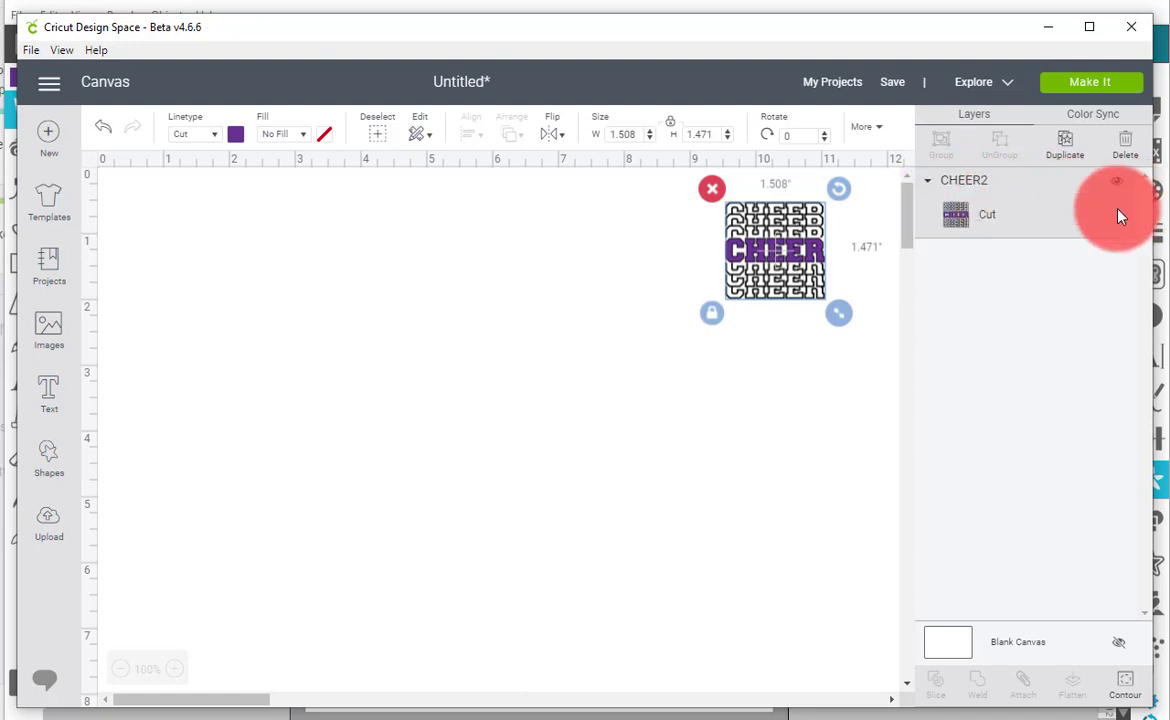
# - Insert the recently uploaded image containing both the DANCE and CHEER designs onto the canvas and move it toward the centre
pyautogui.click(49, 527)
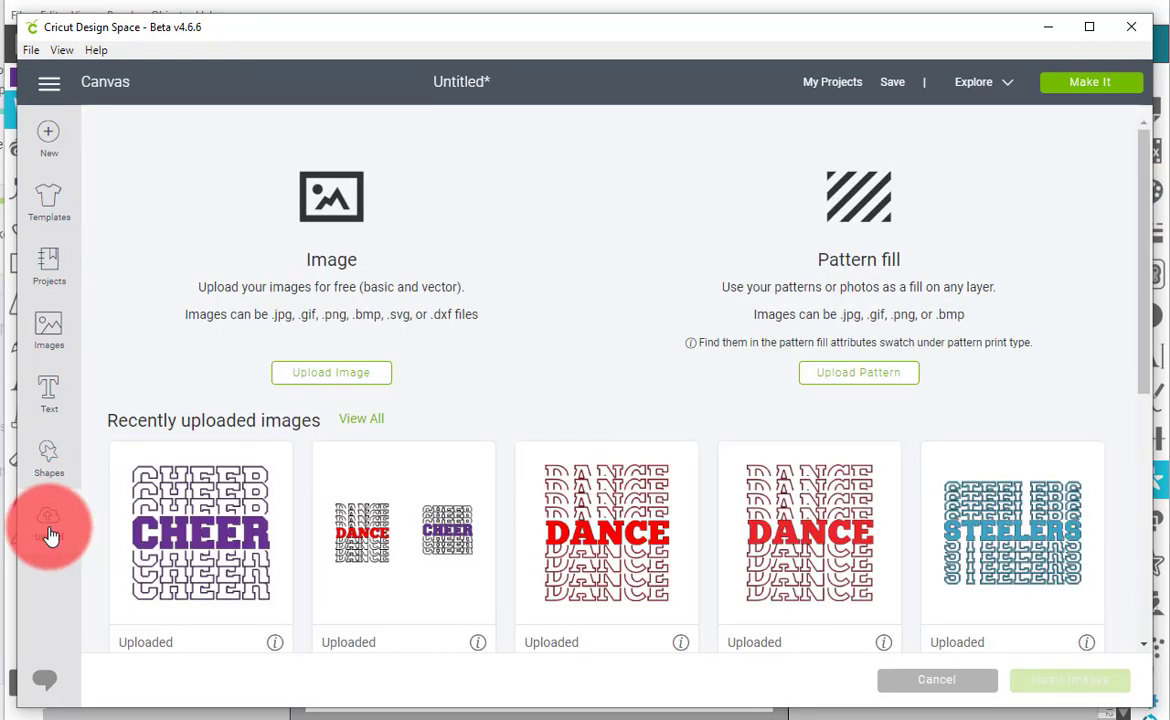
pyautogui.click(444, 548)
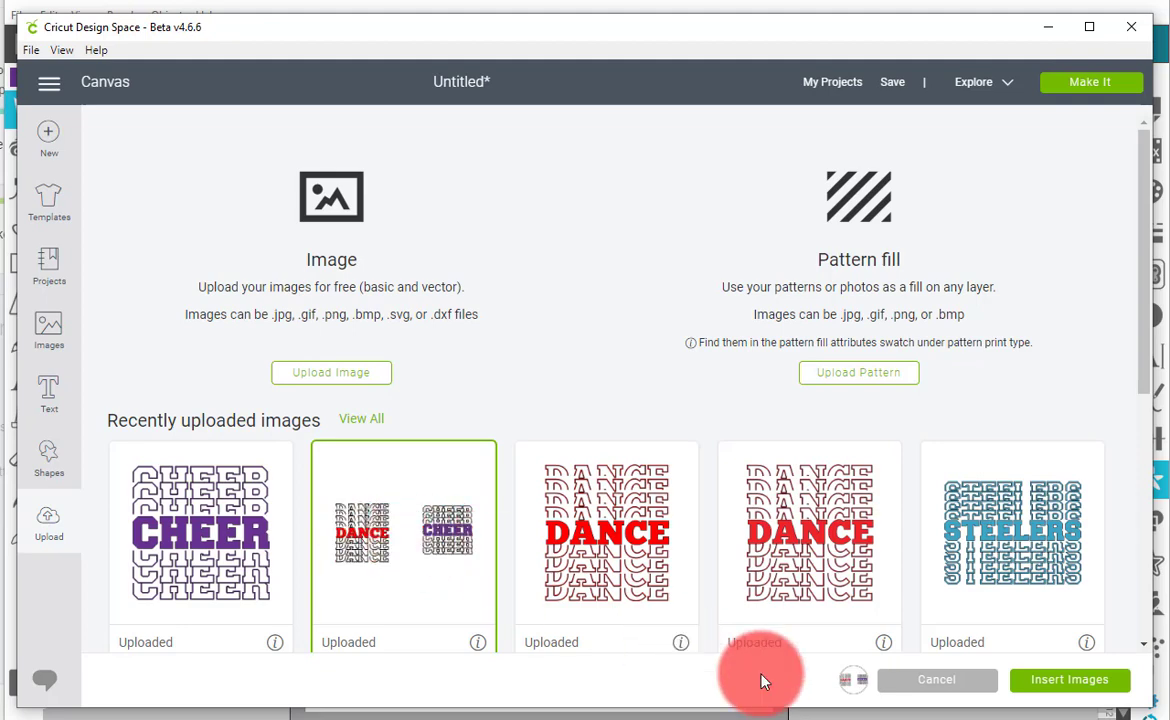
pyautogui.click(1062, 690)
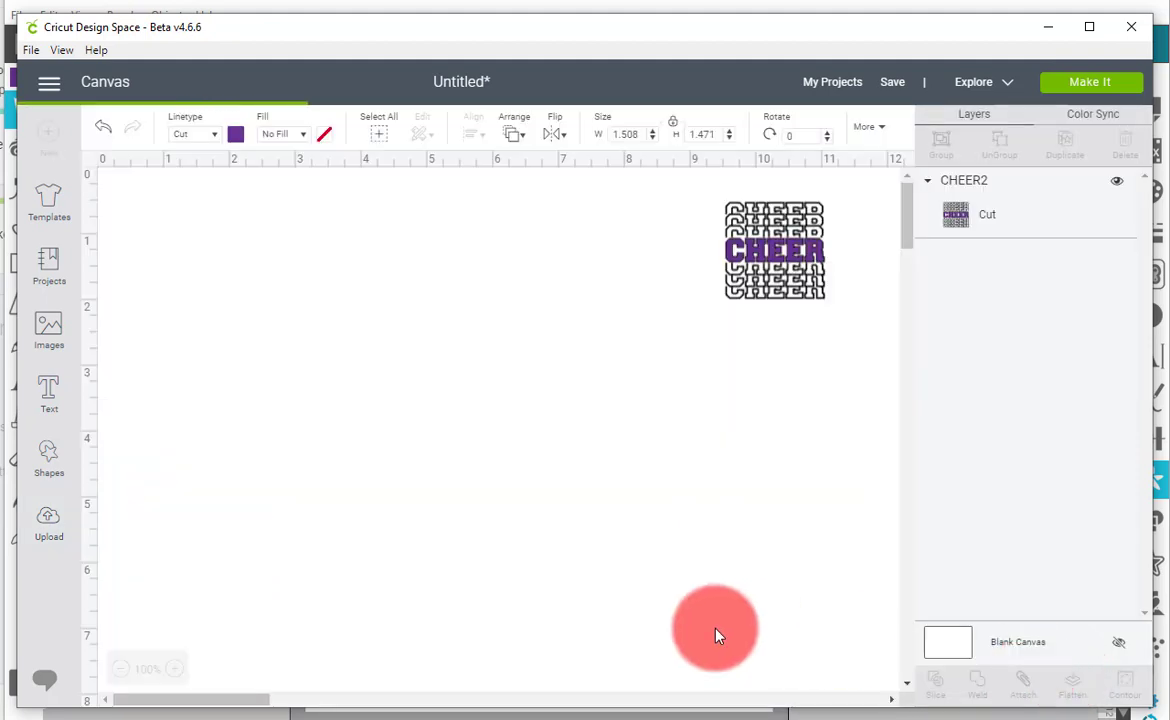
pyautogui.moveTo(340, 548); pyautogui.dragTo(478, 416)
# - Ungroup the inserted image and delete its DANCE design from the canvas
pyautogui.click(975, 183)
pyautogui.click(999, 147)
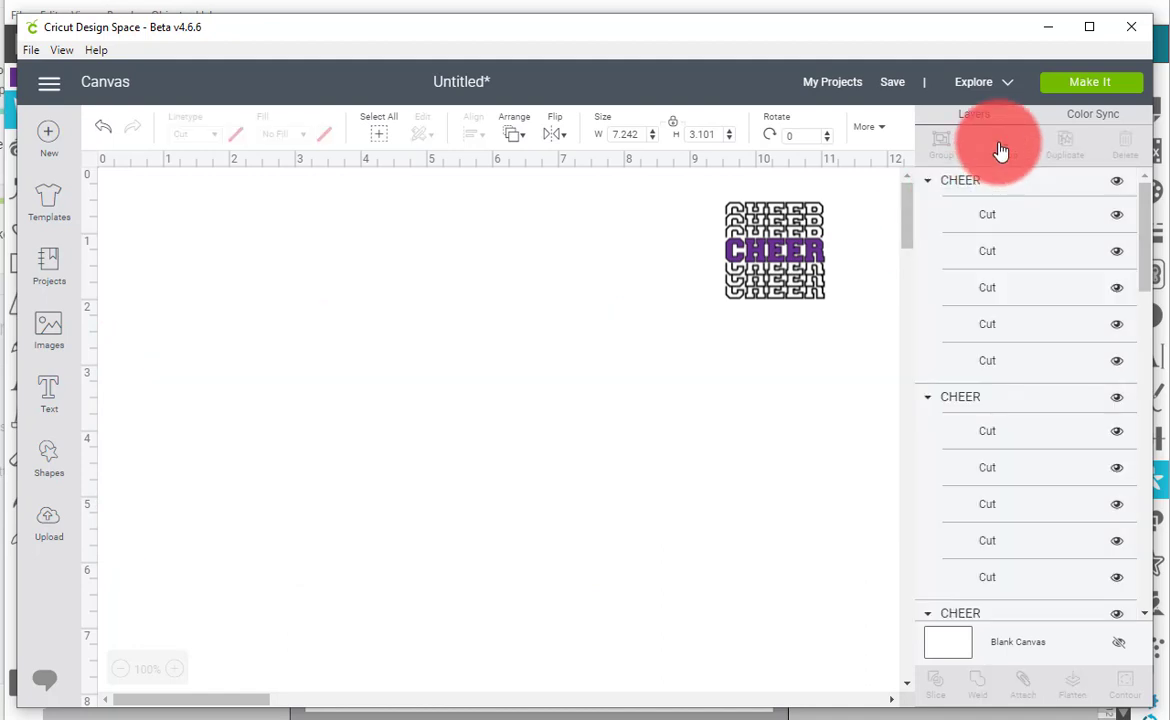
pyautogui.moveTo(347, 609); pyautogui.dragTo(86, 254)
pyautogui.press('Delete')
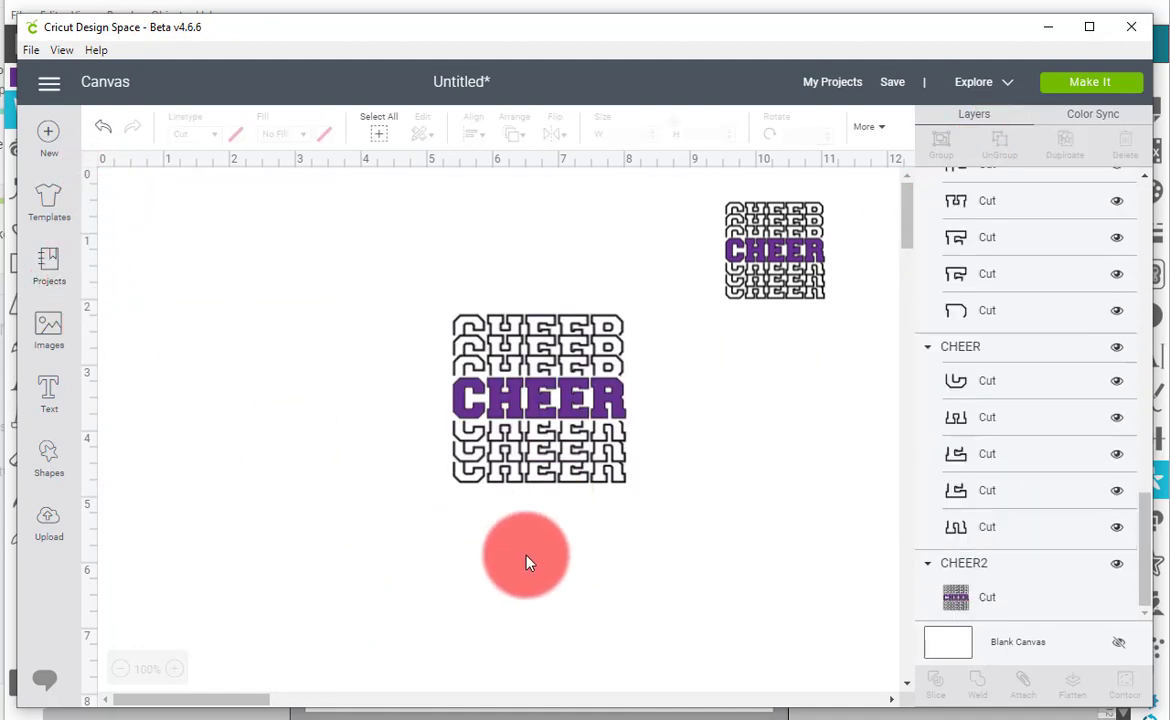
# - Select all pieces of the multi-layer CHEER design and examine their entries in the layer list
pyautogui.moveTo(633, 531); pyautogui.dragTo(365, 266)
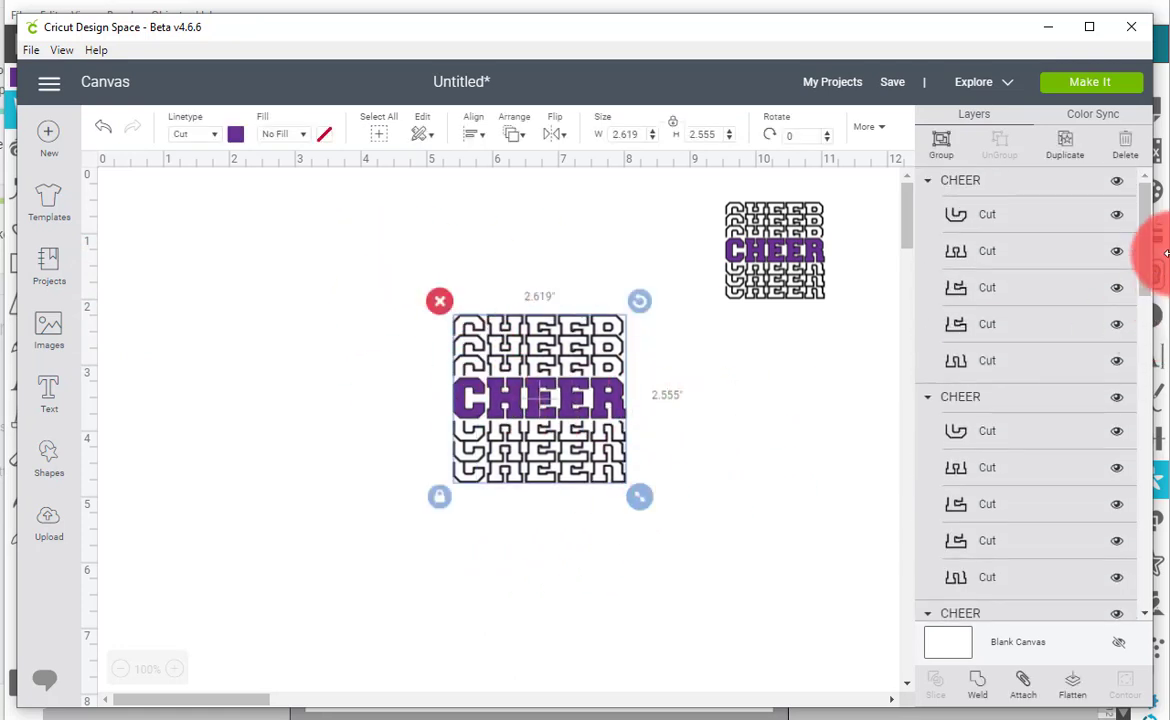
pyautogui.moveTo(1150, 233); pyautogui.dragTo(607, 341)
# - Enlarge the single-layer CHEER2 image to about 3.47 by 3.38 in and place it beside the multi-layer CHEER design
pyautogui.click(785, 290)
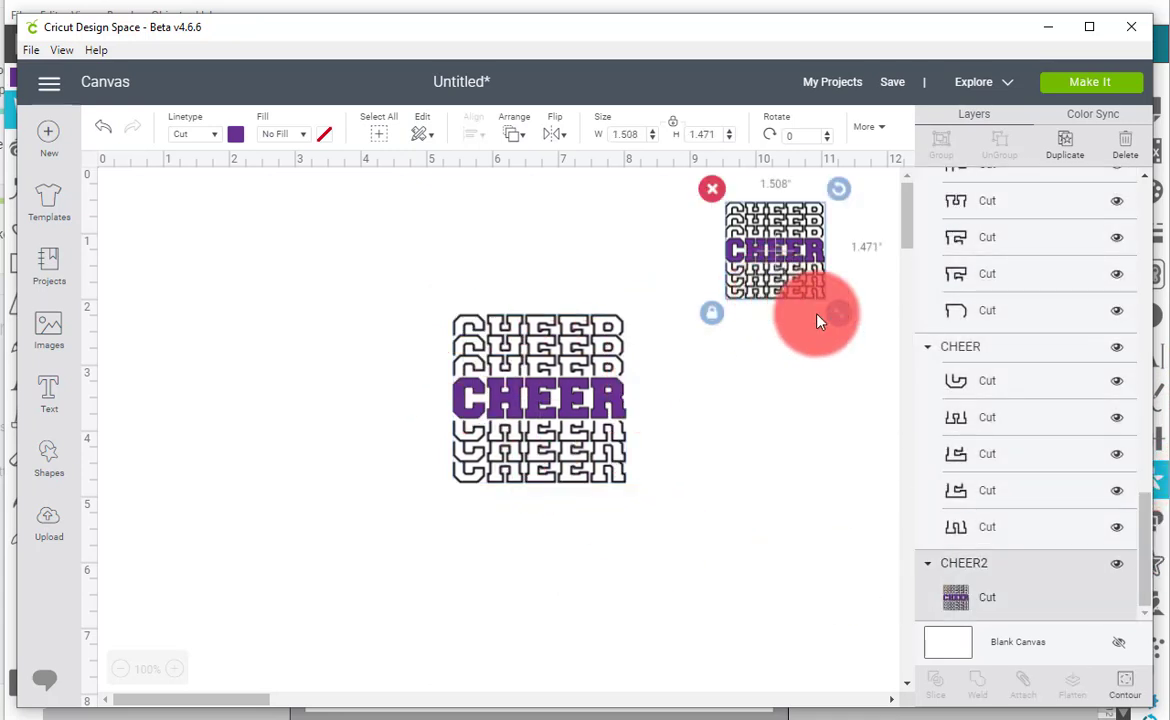
pyautogui.moveTo(845, 325); pyautogui.dragTo(892, 358)
pyautogui.moveTo(820, 318); pyautogui.dragTo(745, 440)
pyautogui.moveTo(816, 481); pyautogui.dragTo(889, 553)
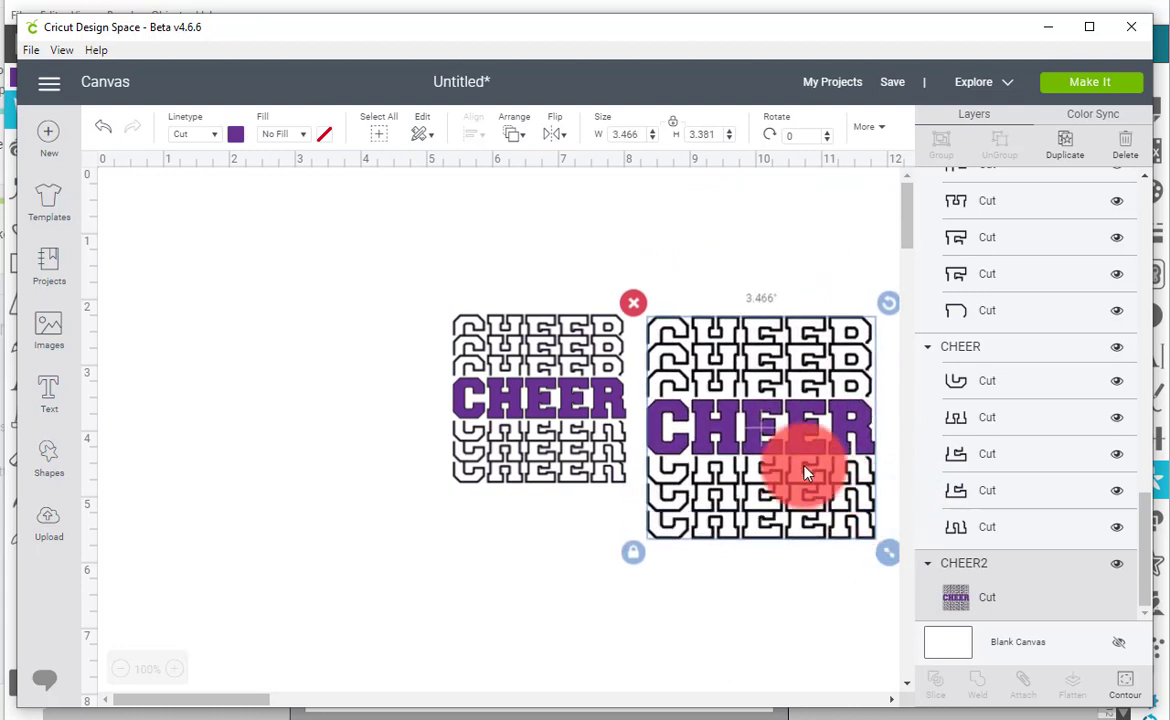
pyautogui.moveTo(799, 449)
pyautogui.mouseDown()
pyautogui.moveTo(796, 438)
pyautogui.moveTo(814, 432)
pyautogui.mouseUp()
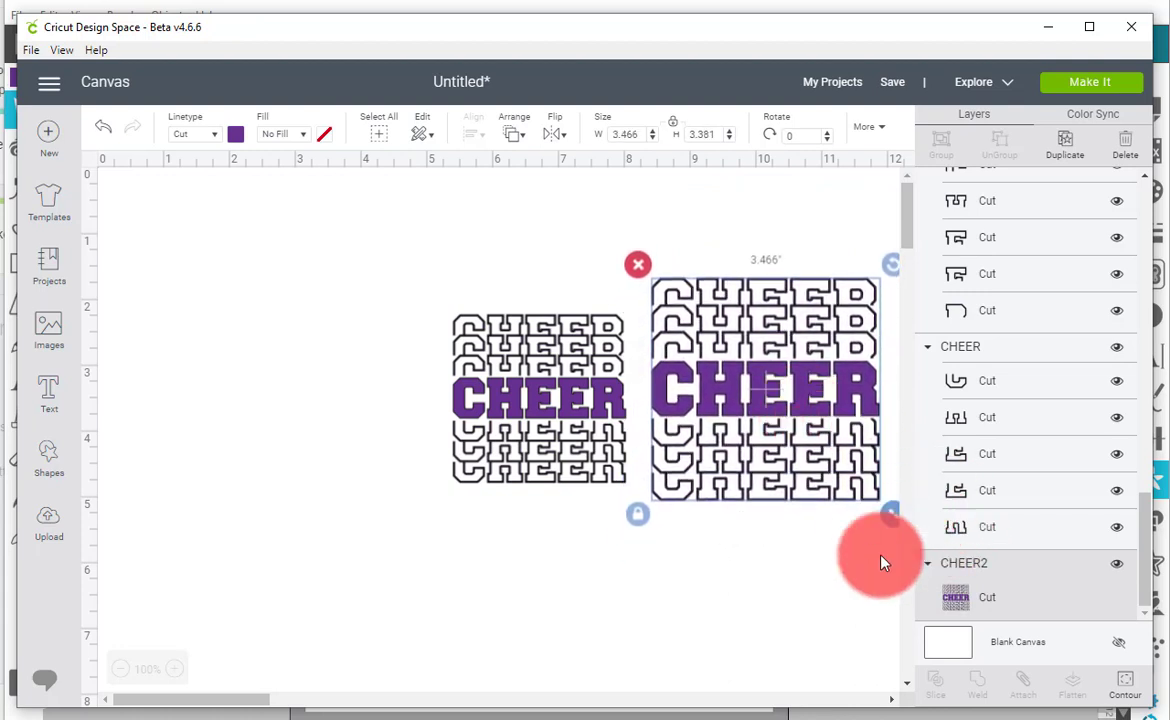
# - Compare the single CHEER2 layer with the separate layers of the multi-piece CHEER design
pyautogui.click(957, 585)
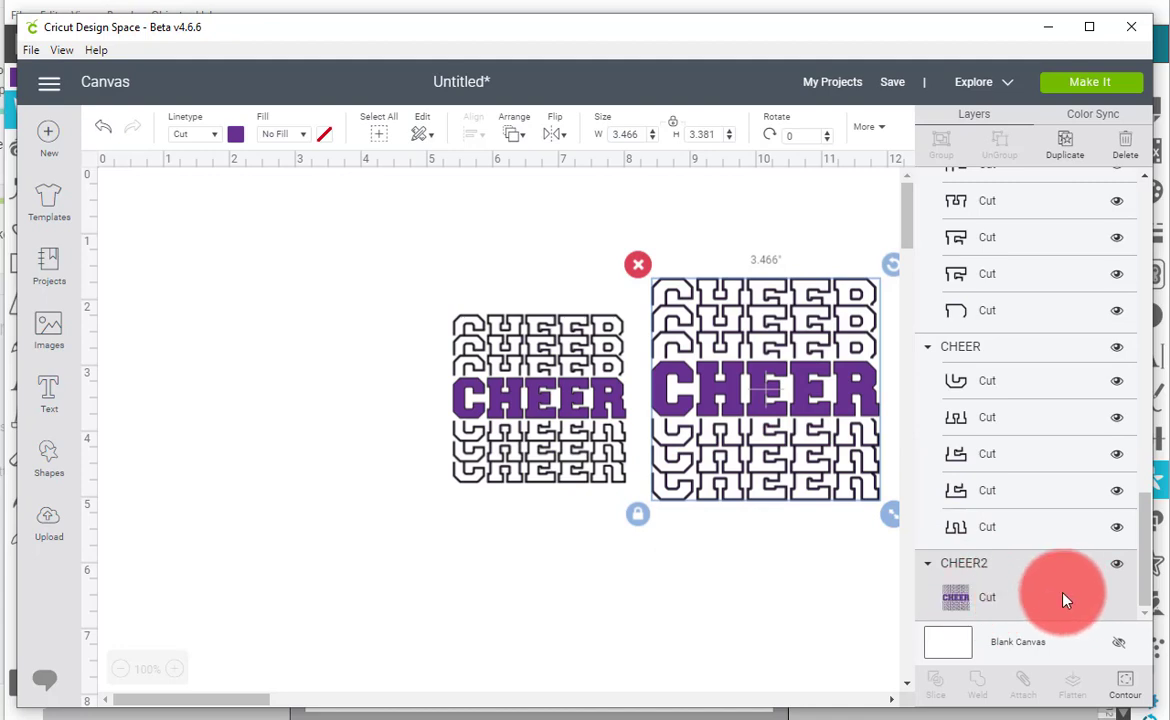
pyautogui.click(546, 475)
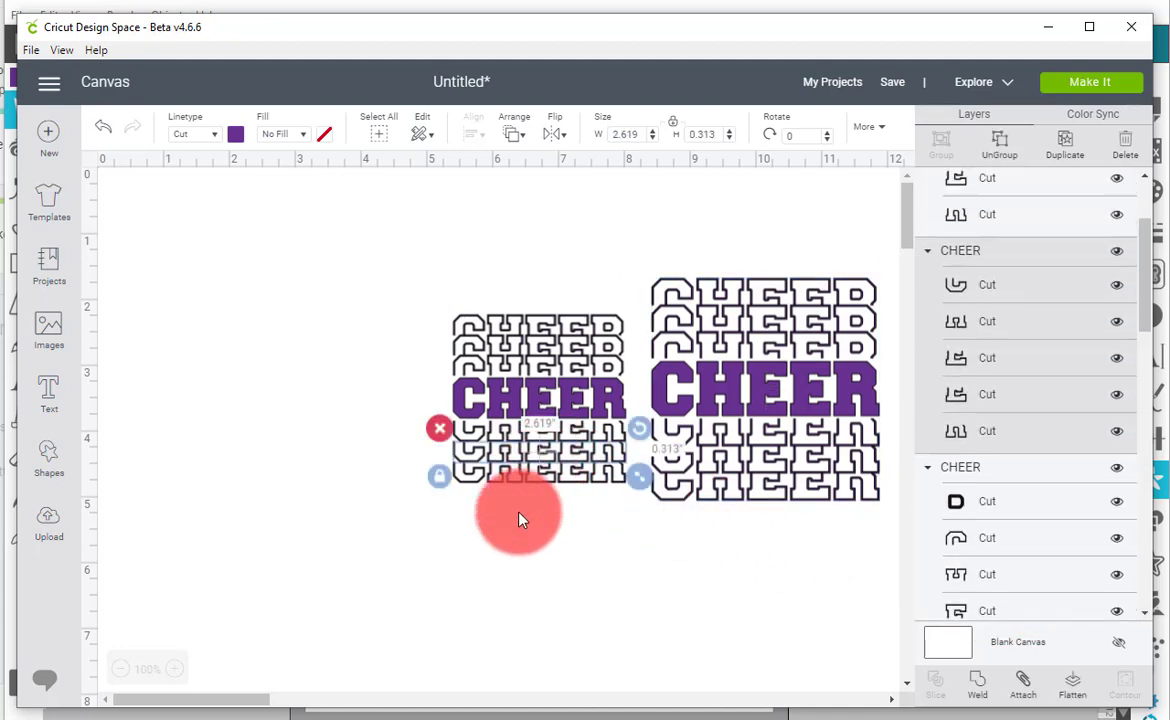
pyautogui.click(404, 452)
pyautogui.moveTo(329, 256); pyautogui.dragTo(629, 514)
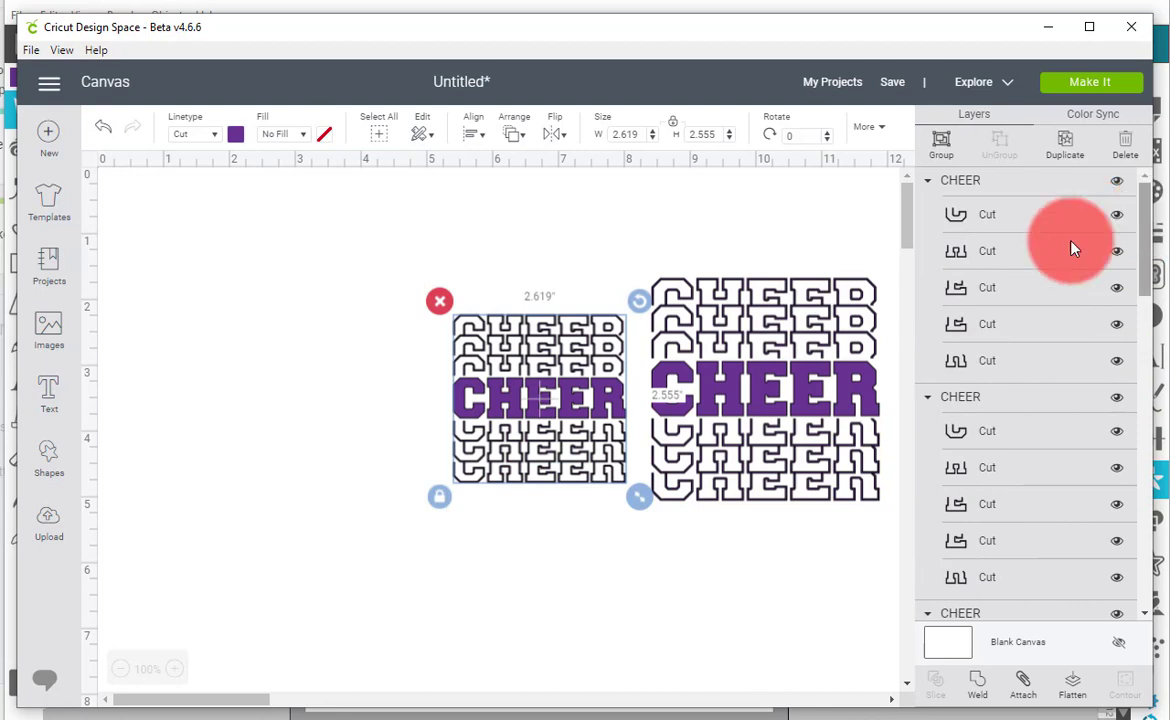
# - Move the top row of the multi-layer CHEER design away from its stack and shift the one-piece CHEER2 image slightly
pyautogui.click(533, 277)
pyautogui.moveTo(501, 320); pyautogui.dragTo(417, 266)
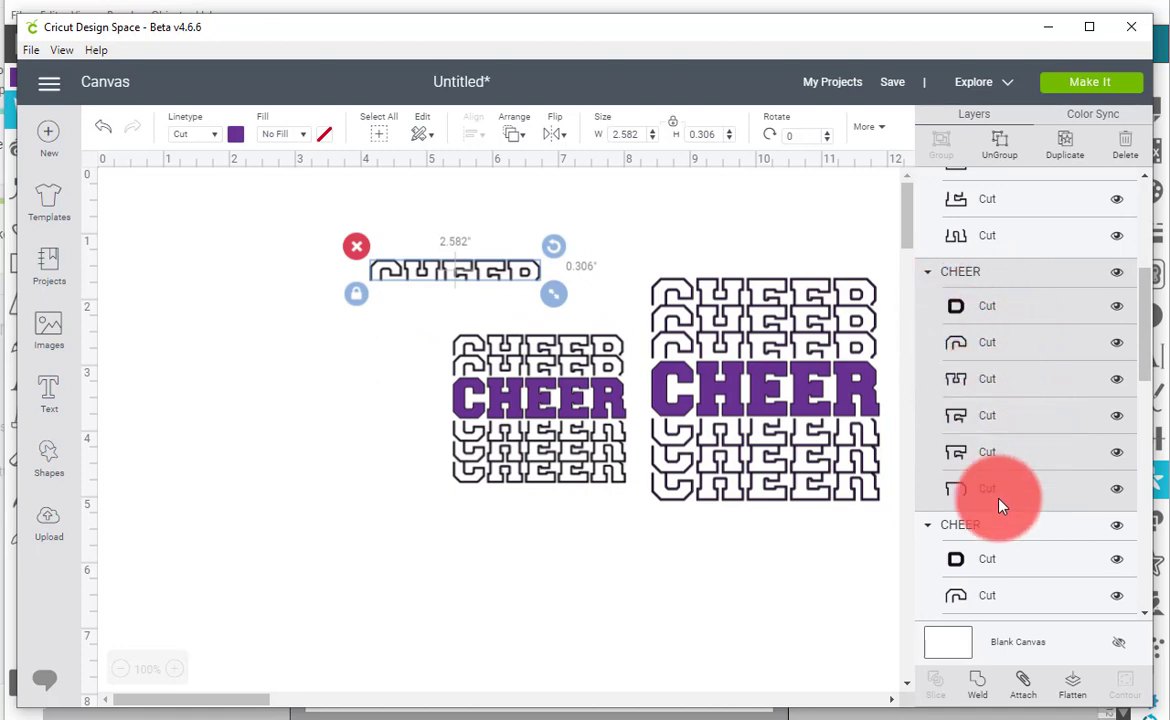
pyautogui.moveTo(749, 292)
pyautogui.mouseDown()
pyautogui.moveTo(778, 318)
pyautogui.moveTo(741, 295)
pyautogui.mouseUp()
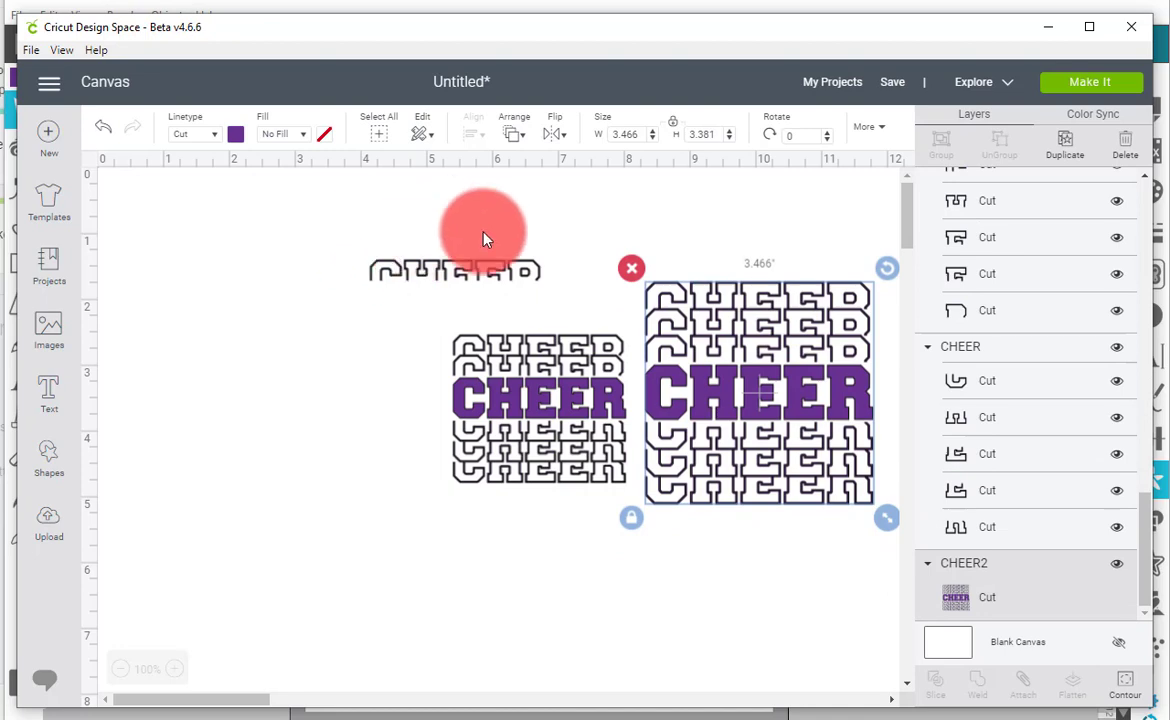
# - Switch to Silhouette Studio, review the compound-path commands available for the CHEER design and deselect it
pyautogui.click(1055, 31)
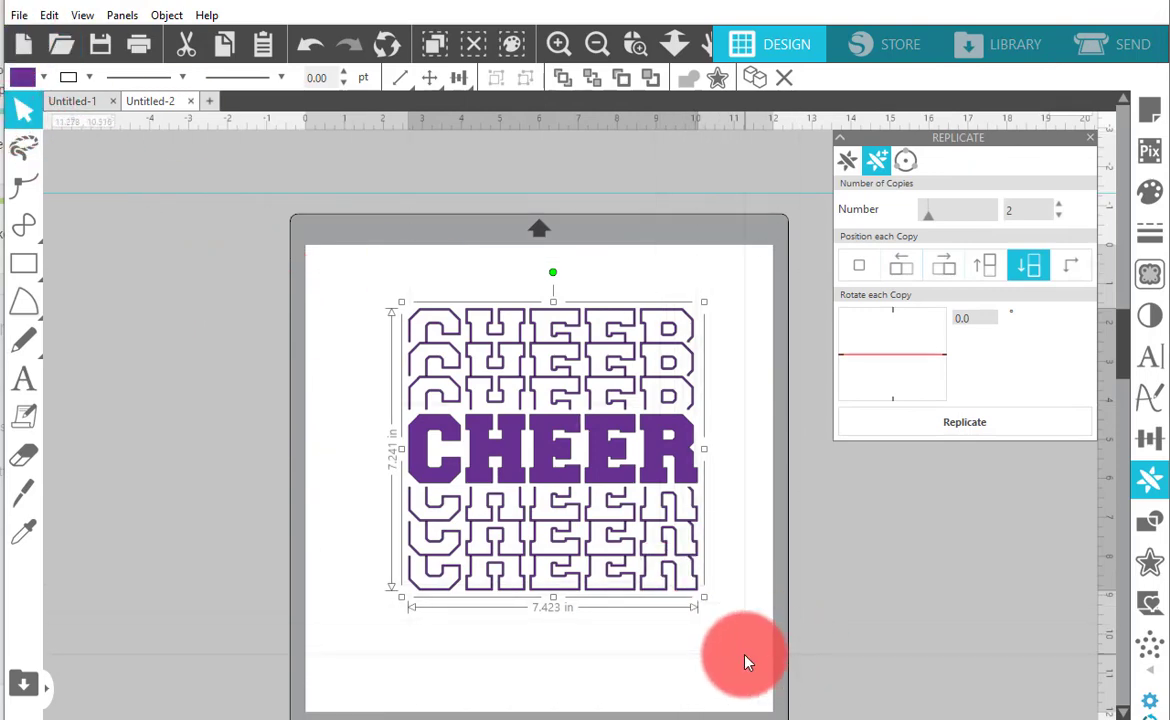
pyautogui.moveTo(744, 655); pyautogui.dragTo(402, 318)
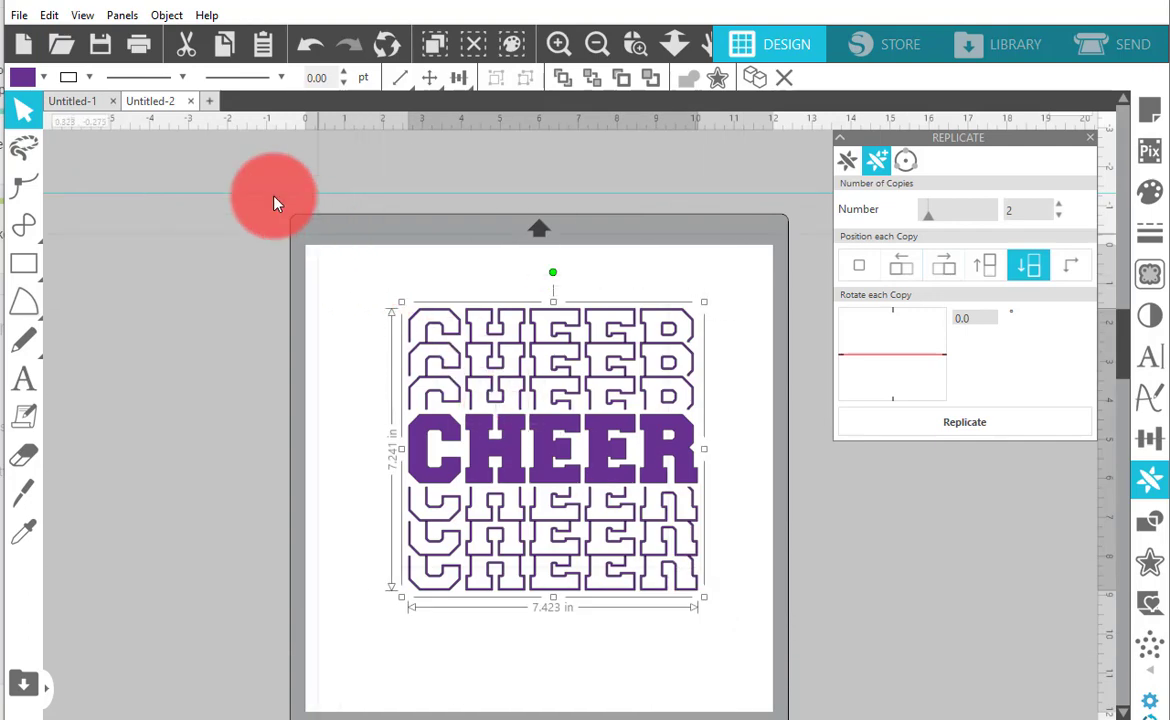
pyautogui.click(164, 16)
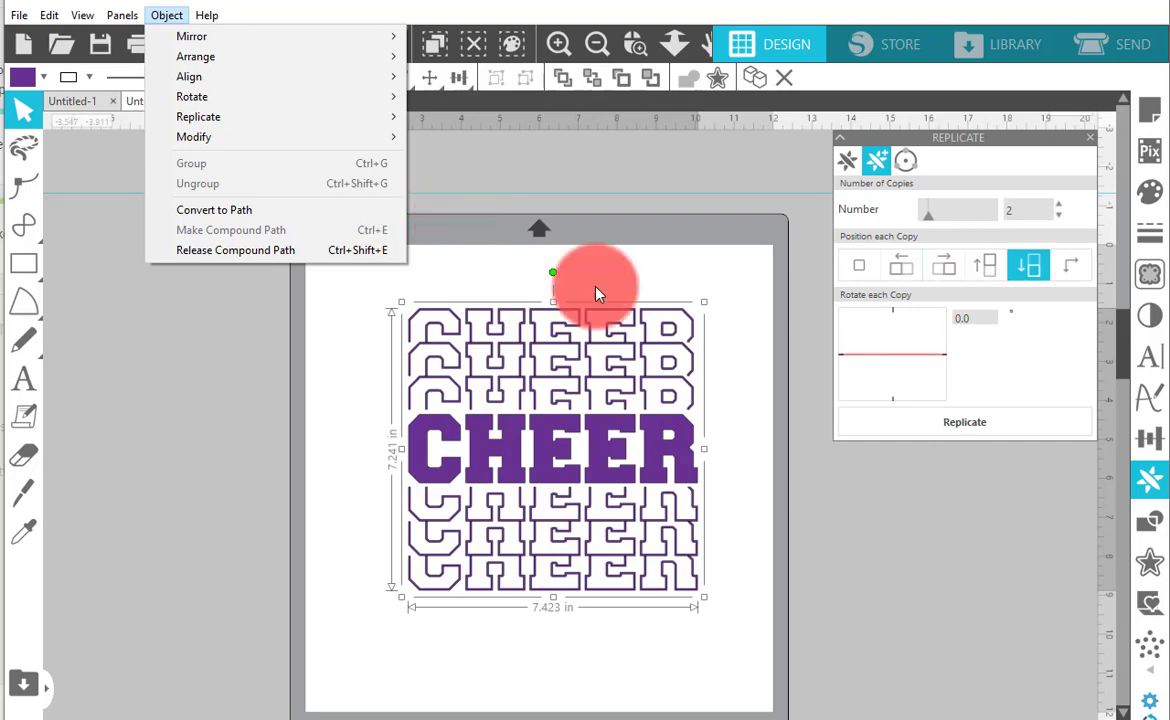
pyautogui.click(673, 181)
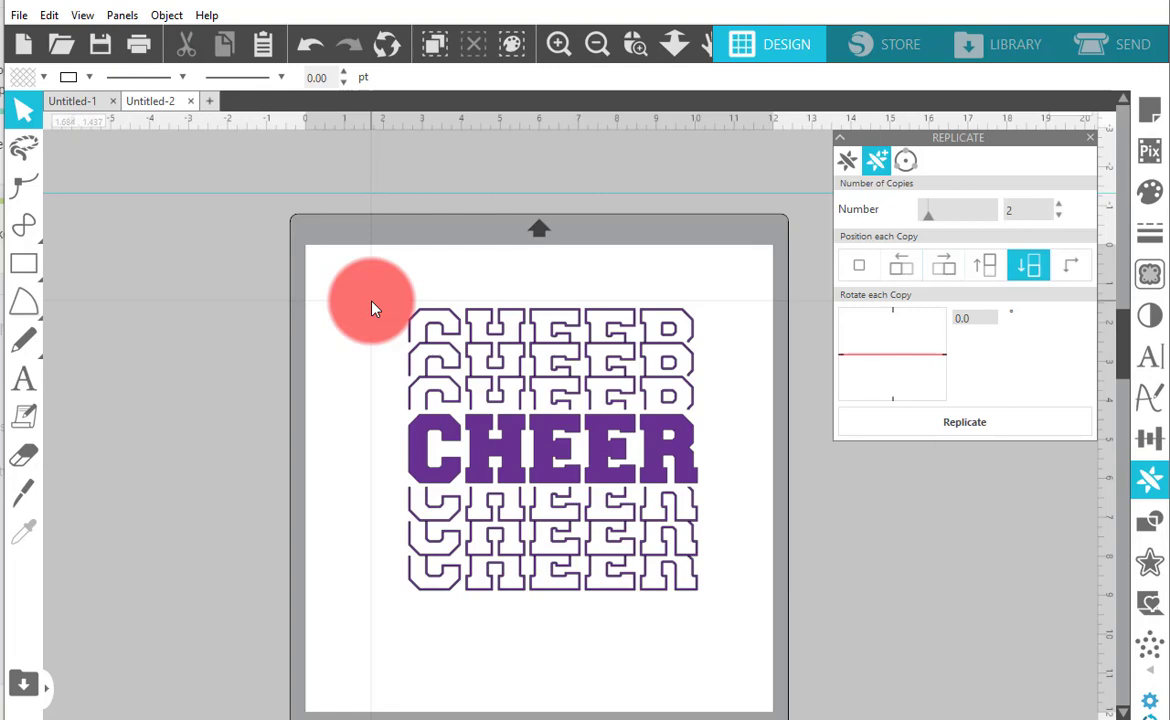
# - Go to the send setup for the CHEER design and set the purple fill's cut material to Heat Transfer, Flocked
pyautogui.click(1112, 47)
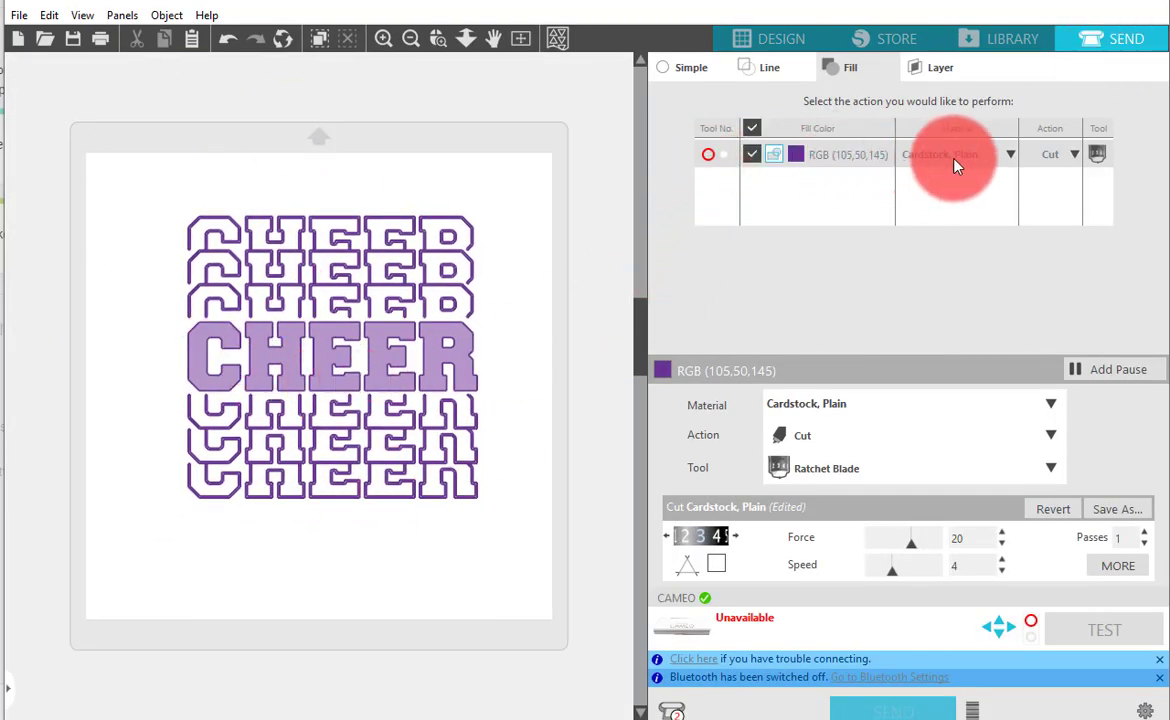
pyautogui.click(1011, 158)
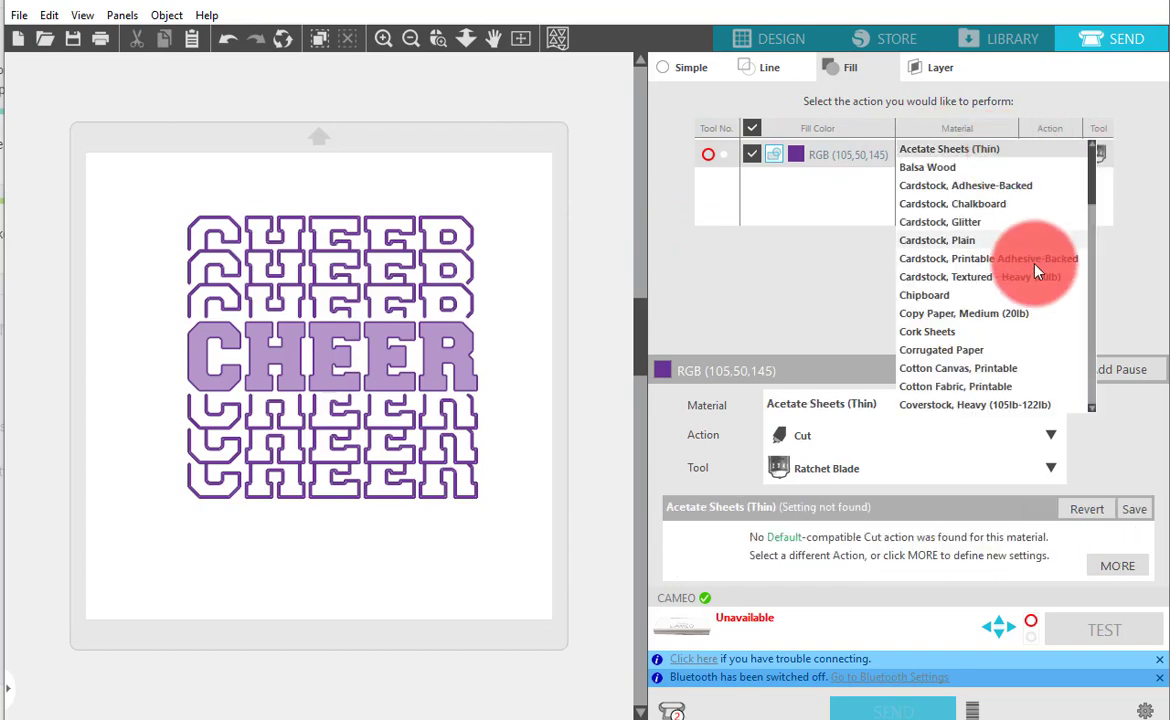
pyautogui.scroll(-3, 1039, 280)
pyautogui.scroll(-4, 1037, 297)
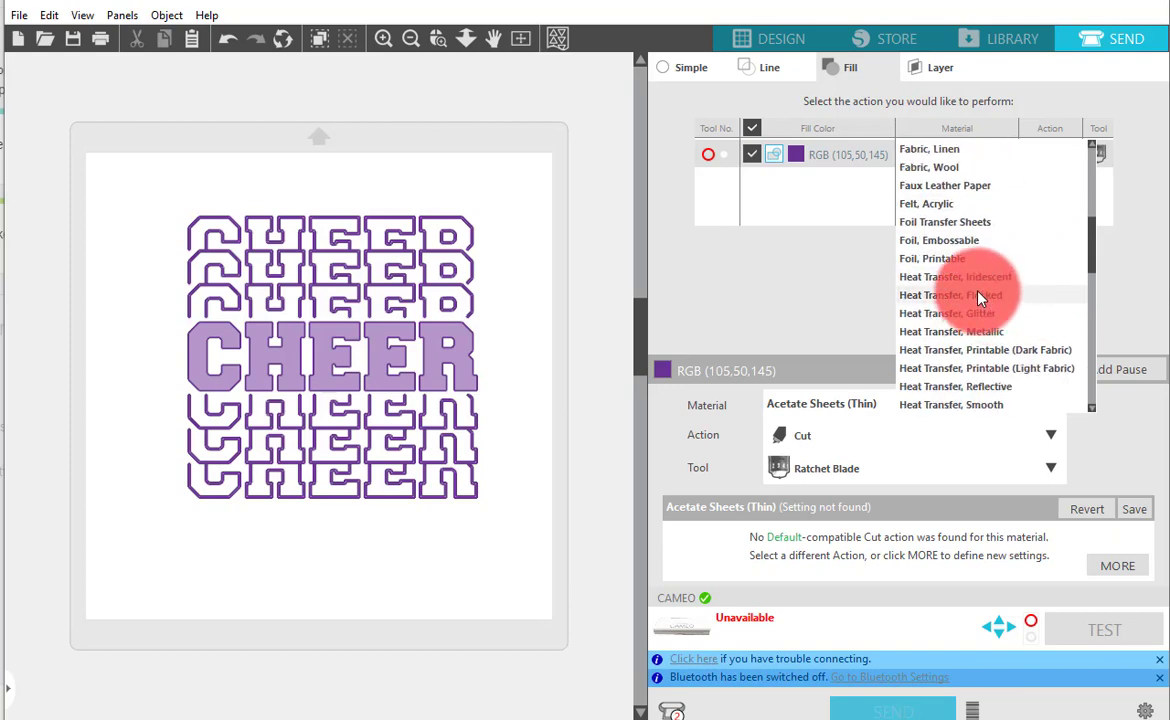
pyautogui.click(978, 296)
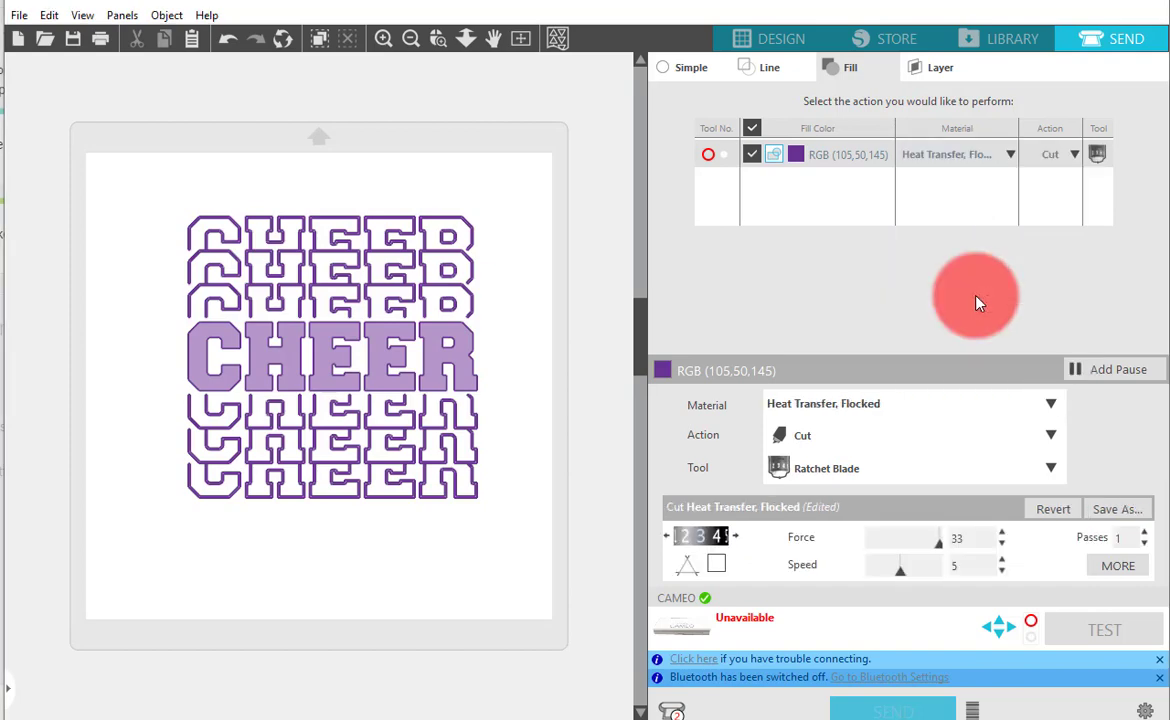